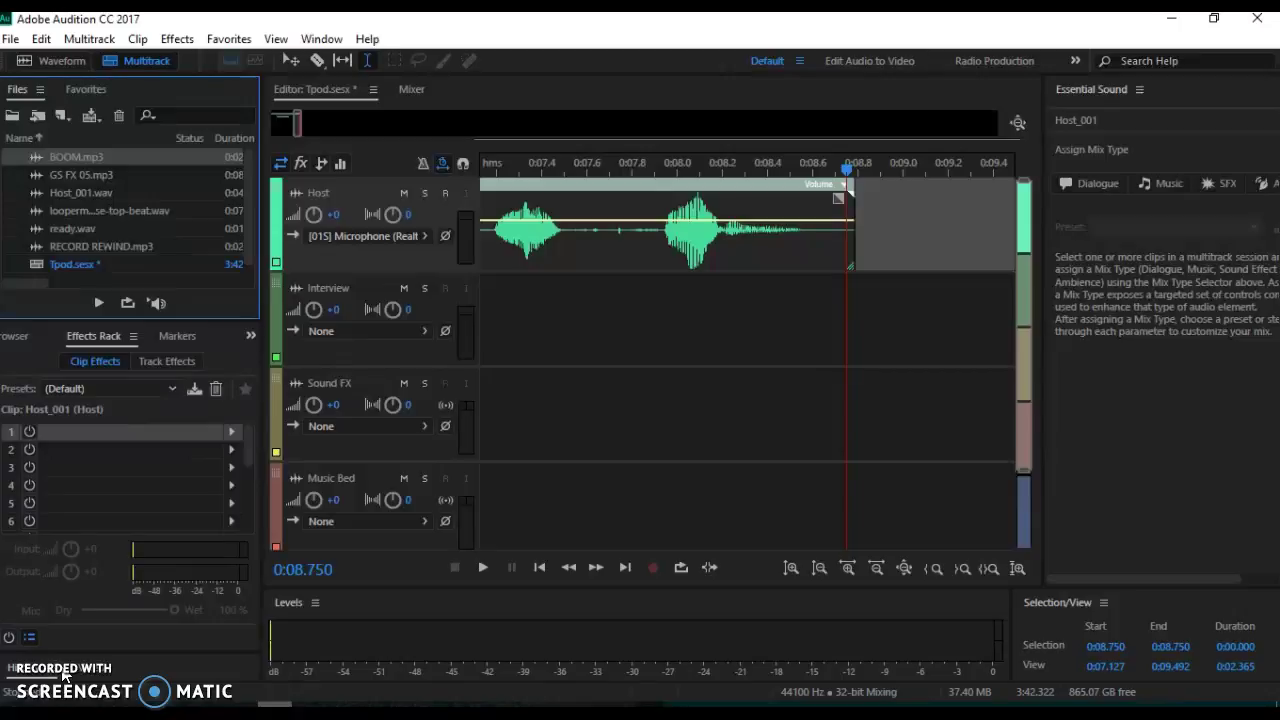
Step: Play the multitrack session from about 0:07.2 to hear the end of the Host track, and stop playback
{"action": "left_click_drag", "start_coordinate": [846, 170], "coordinate": [626, 171]}
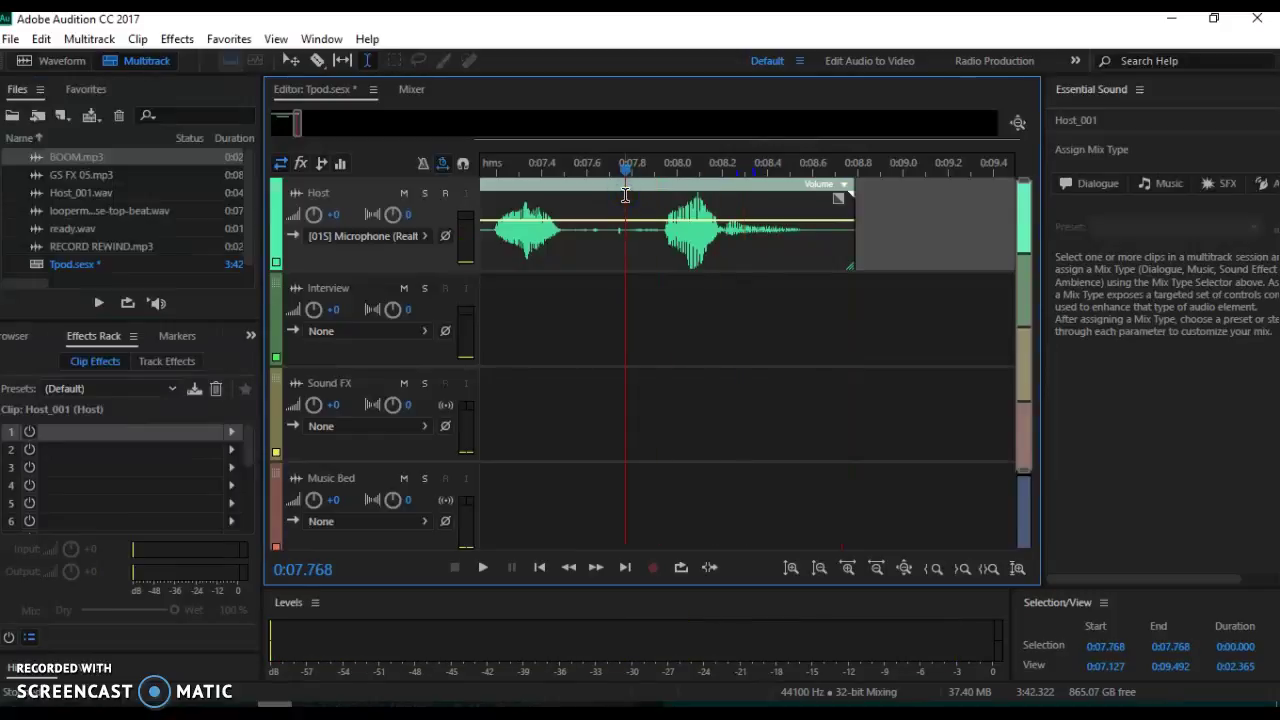
{"action": "left_click_drag", "start_coordinate": [624, 171], "coordinate": [502, 172]}
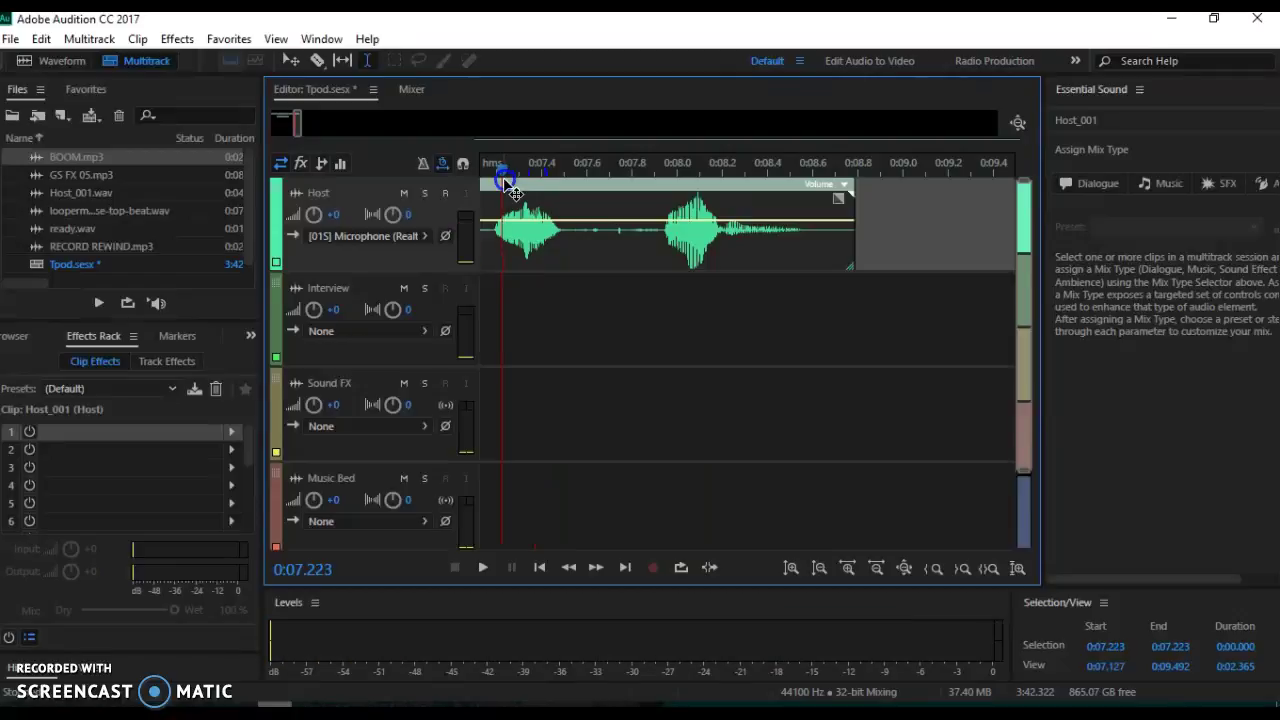
{"action": "key", "text": "space"}
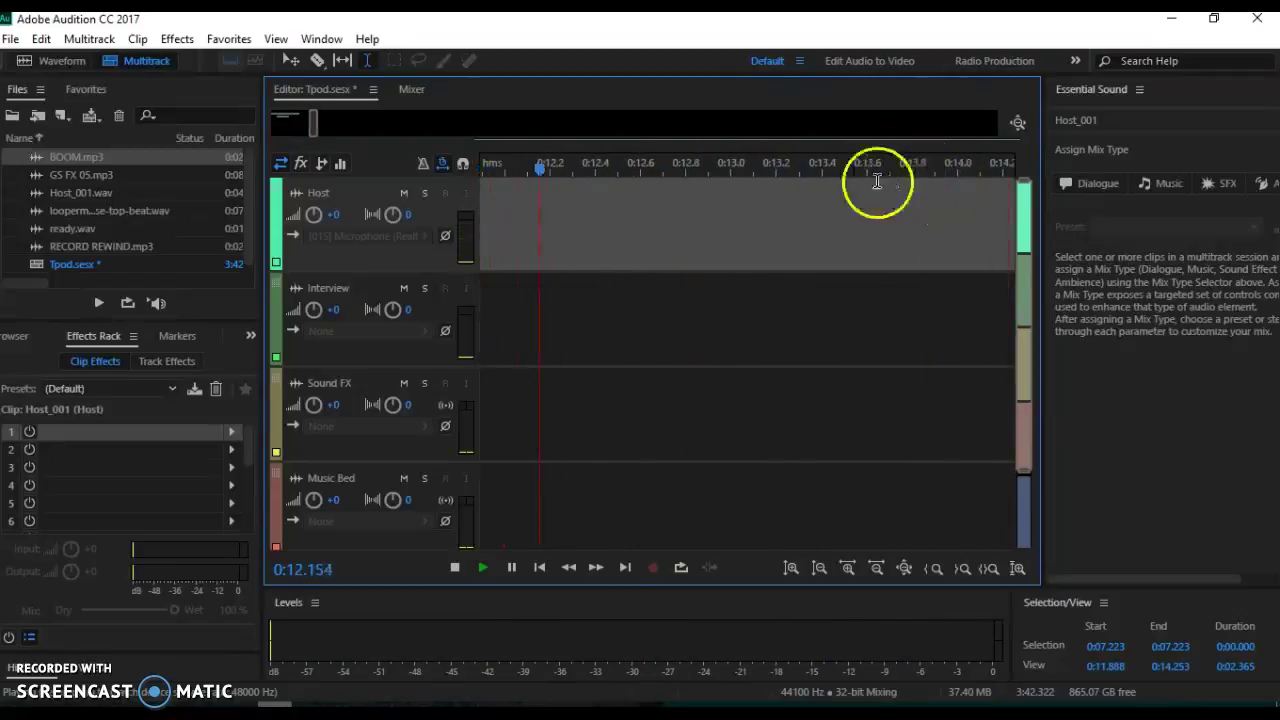
{"action": "left_click", "coordinate": [673, 232]}
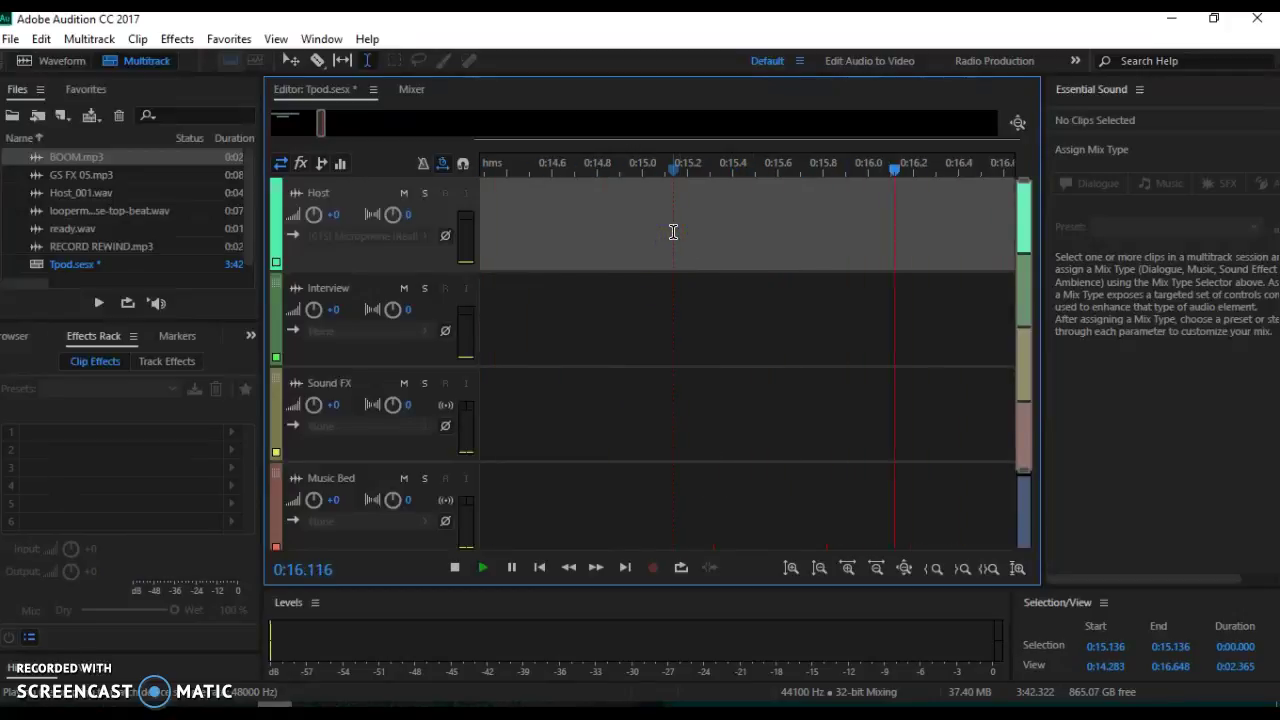
{"action": "key", "text": "space"}
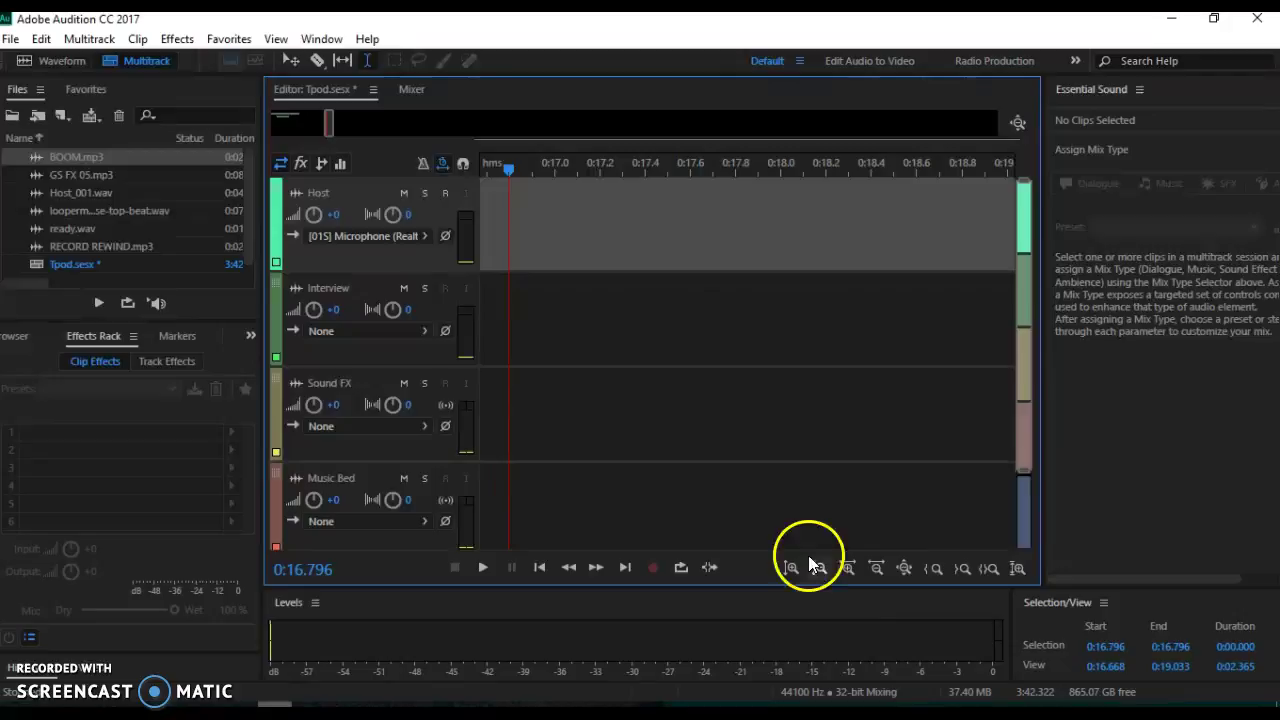
Step: Open the last Host_001 clip on the Host track for editing in the Waveform editor
{"action": "left_click", "coordinate": [877, 567]}
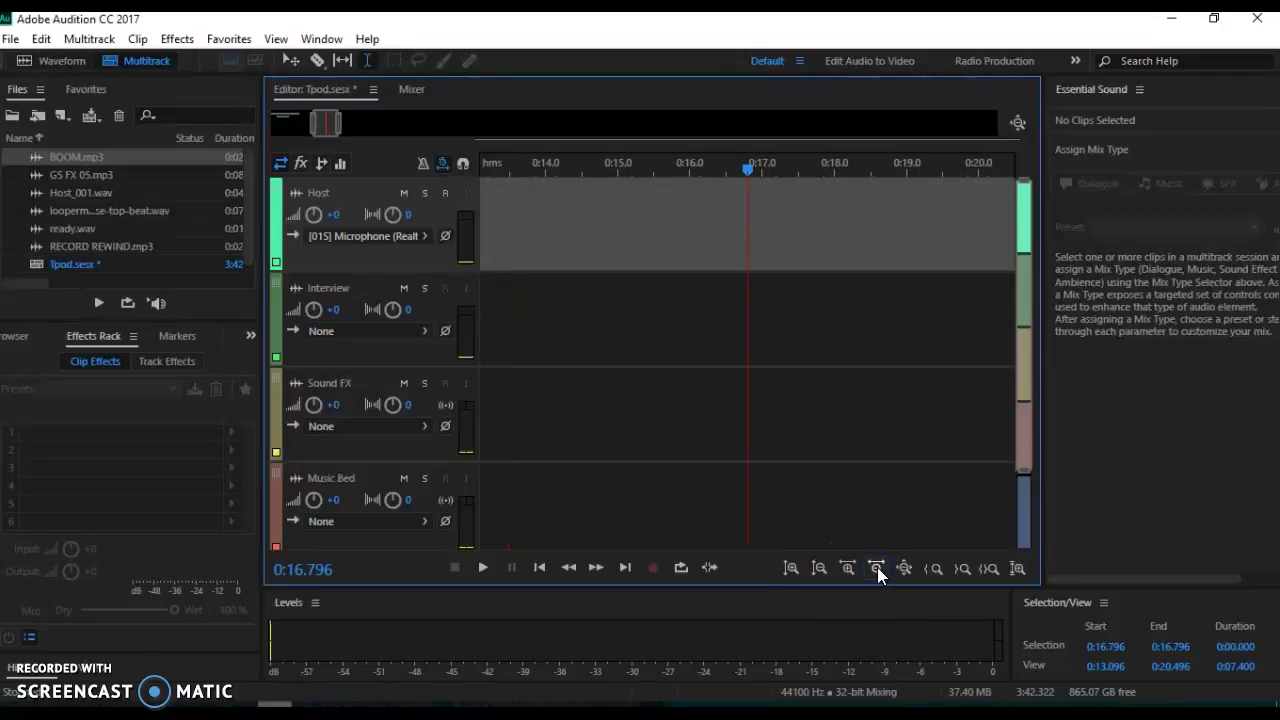
{"action": "left_click", "coordinate": [877, 567]}
{"action": "left_click", "coordinate": [420, 160]}
{"action": "left_click_drag", "start_coordinate": [328, 115], "coordinate": [291, 118]}
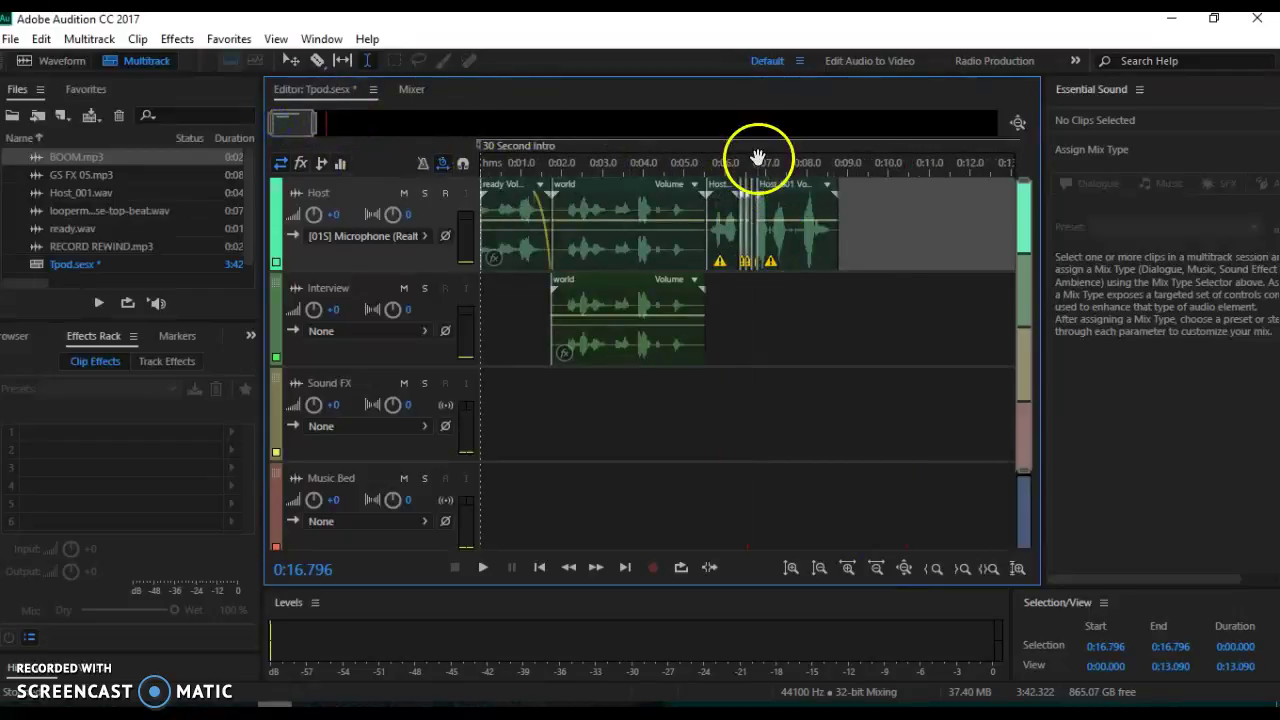
{"action": "left_click", "coordinate": [798, 186]}
{"action": "left_click", "coordinate": [804, 192]}
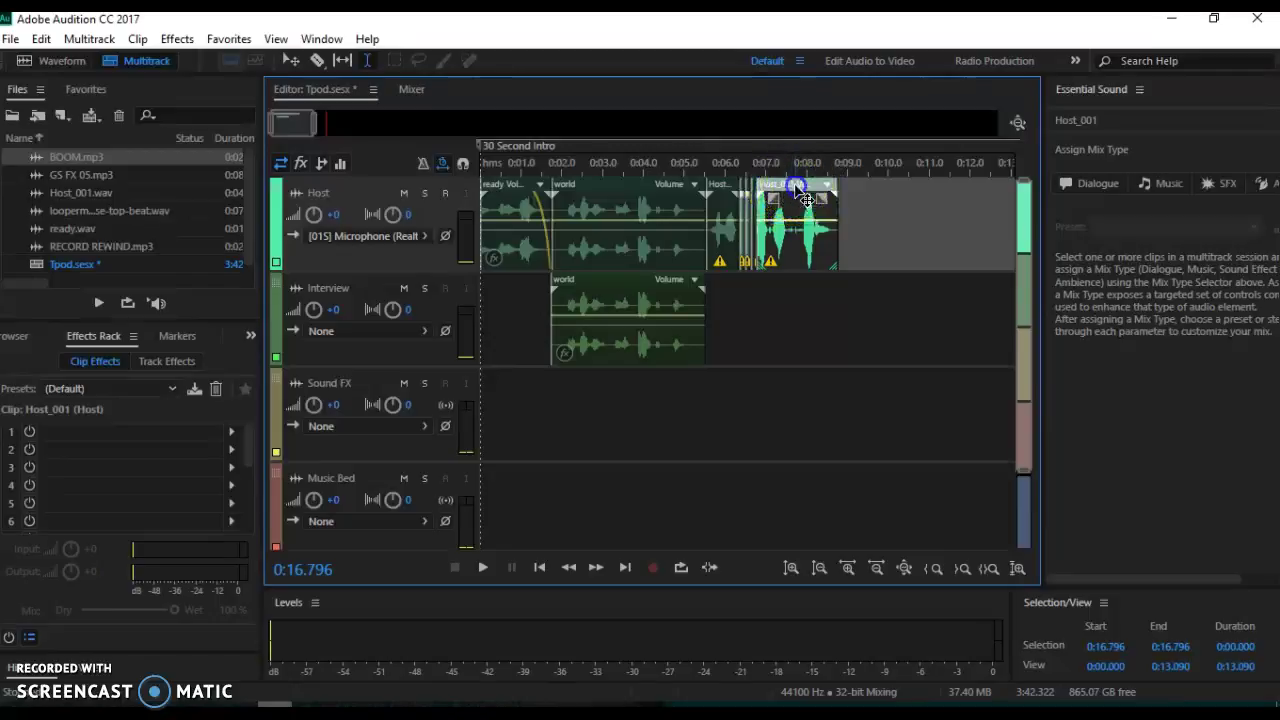
{"action": "left_click", "coordinate": [782, 268]}
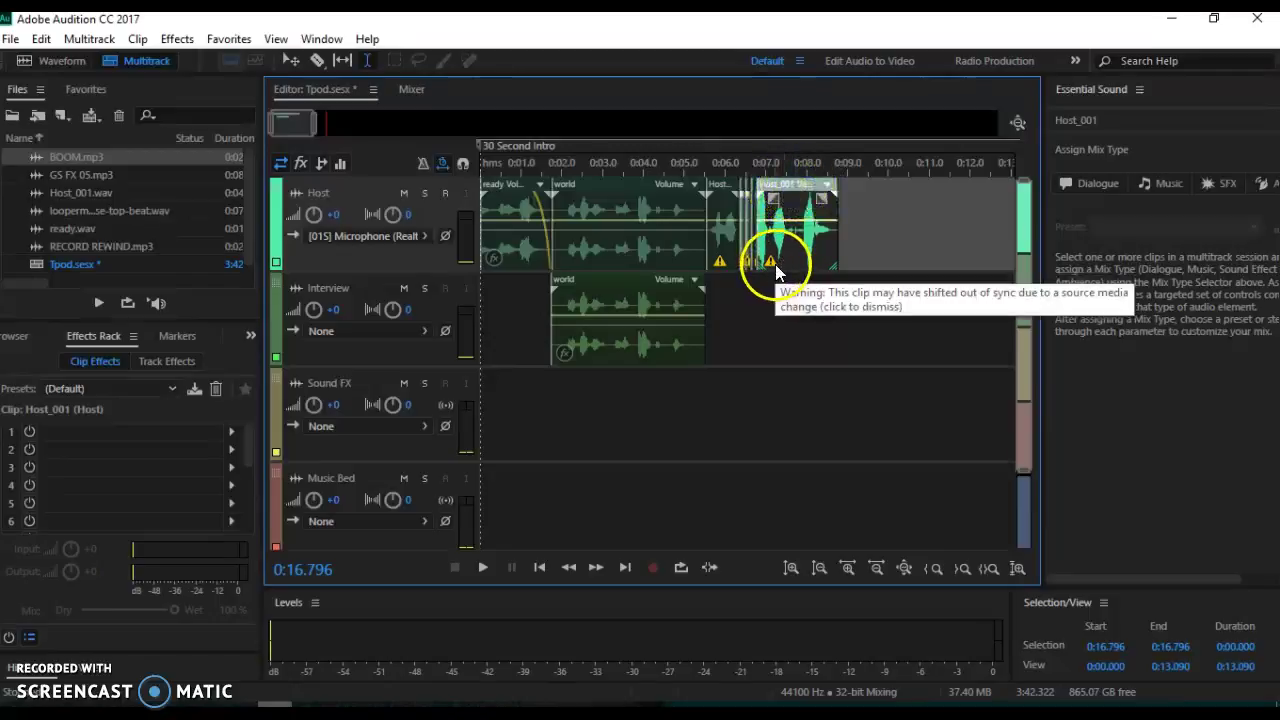
{"action": "mouse_move", "coordinate": [772, 266]}
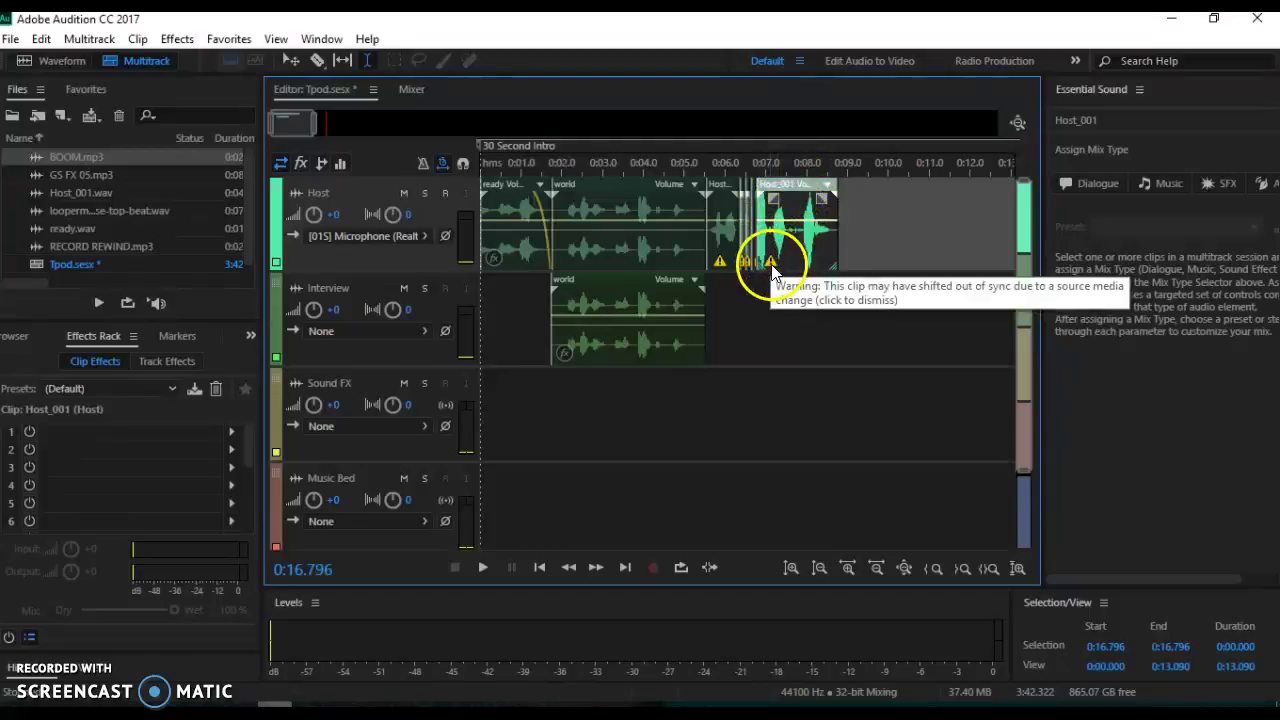
{"action": "left_click", "coordinate": [795, 195]}
{"action": "double_click", "coordinate": [793, 193]}
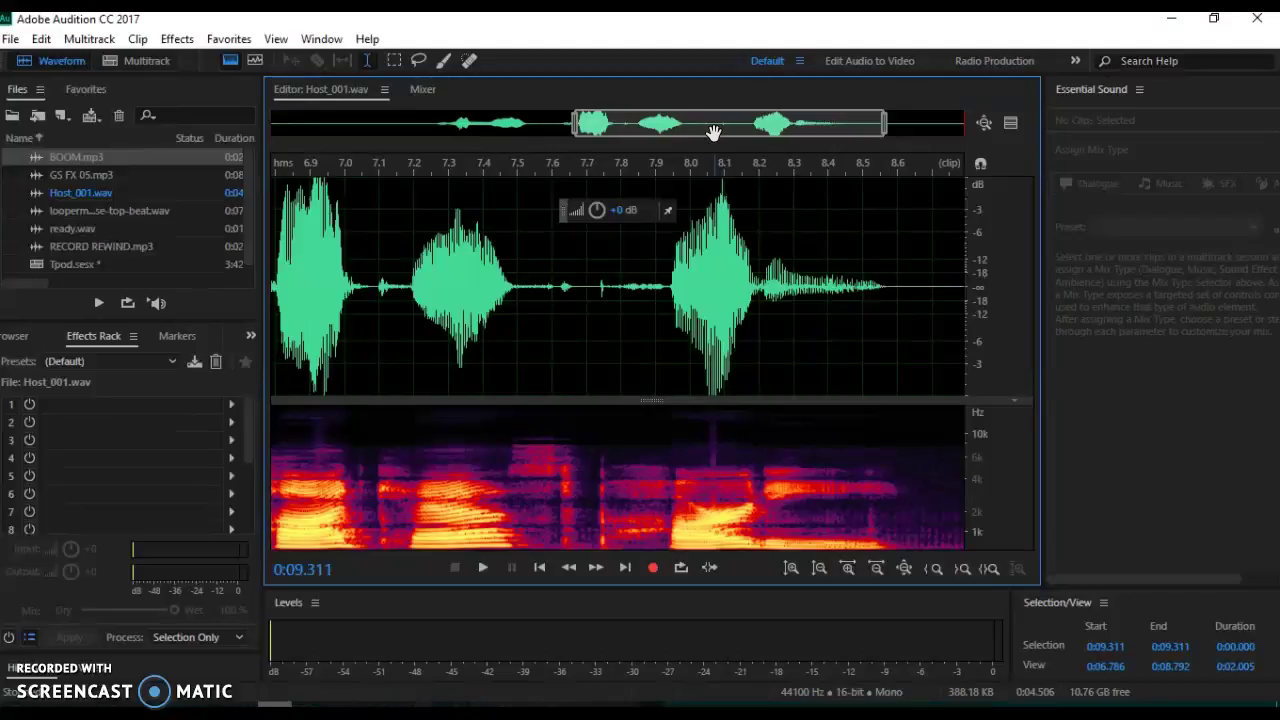
Step: Play the Host_001.wav waveform from about 0:05.6 through the spoken phrase, and stop playback
{"action": "left_click_drag", "start_coordinate": [713, 133], "coordinate": [427, 150]}
{"action": "left_click", "coordinate": [489, 291]}
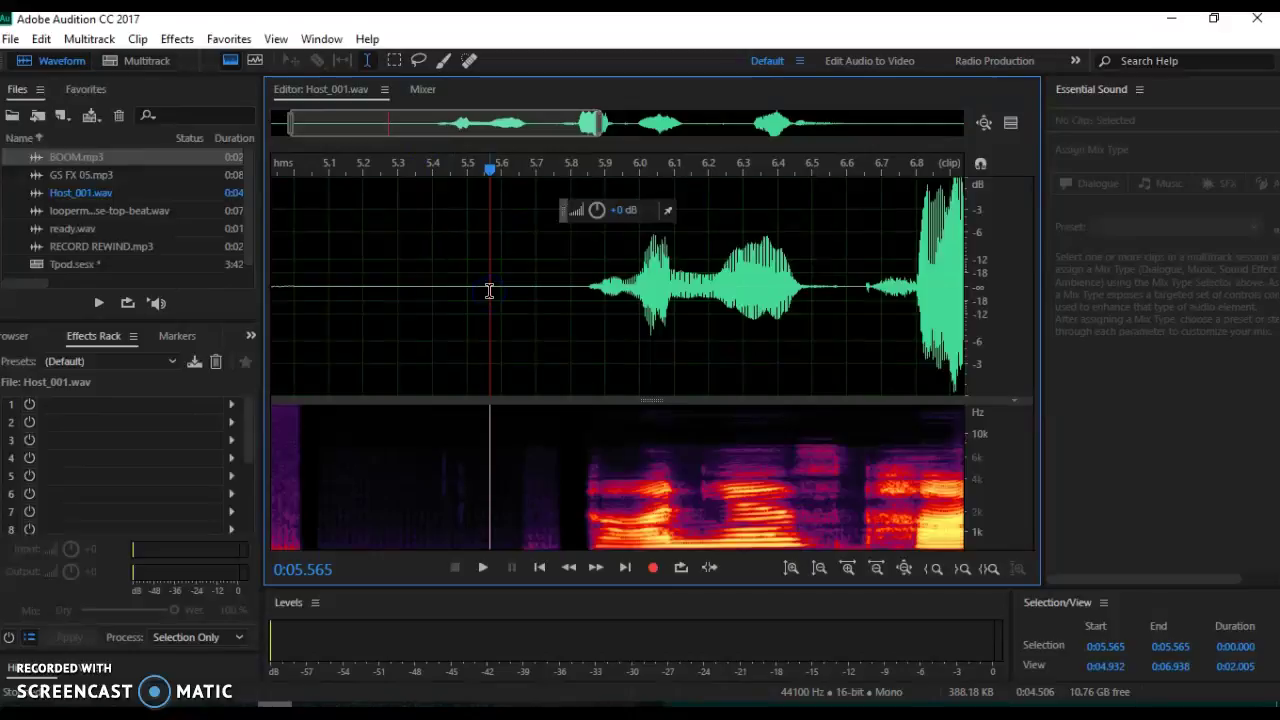
{"action": "key", "text": "space"}
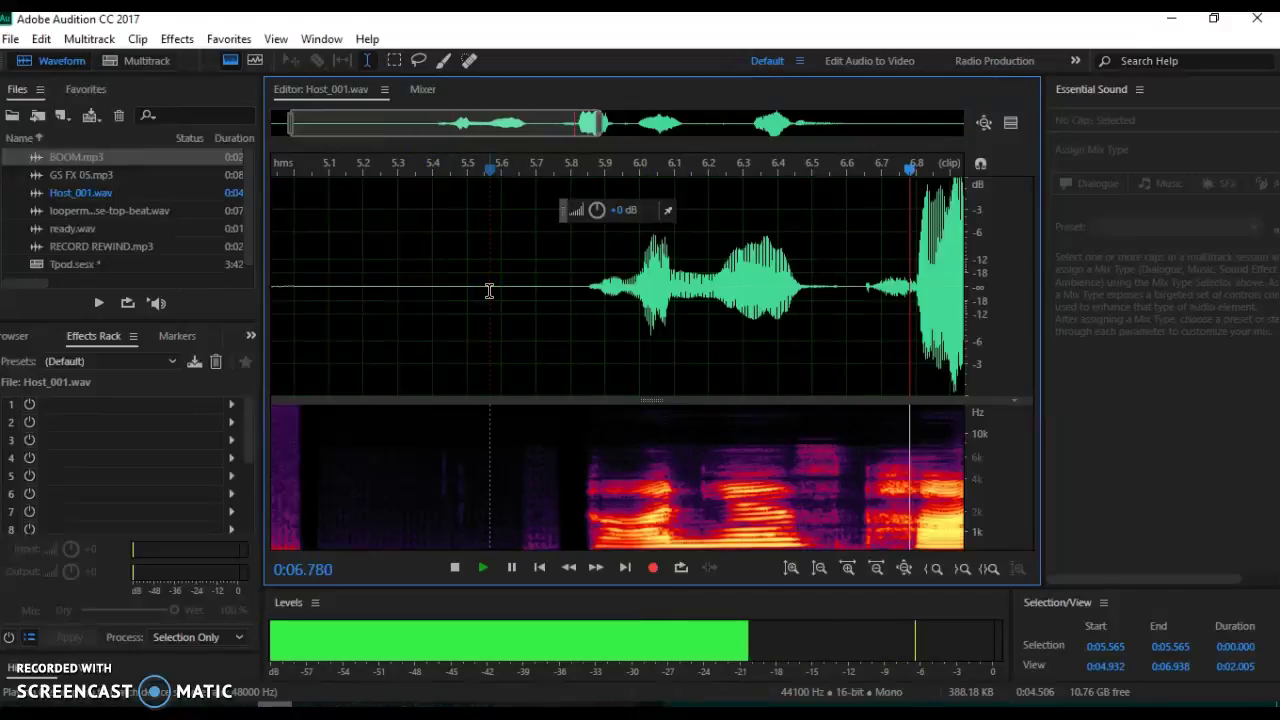
{"action": "key", "text": "space"}
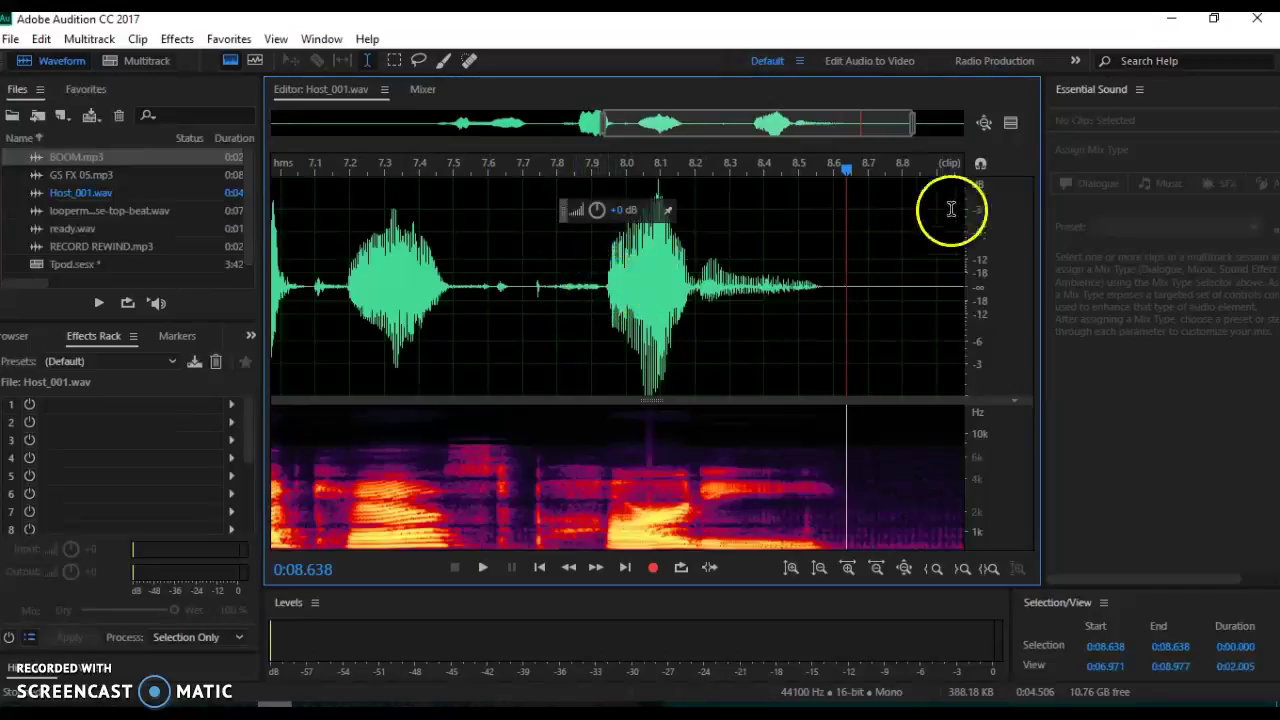
Step: Select the final part of the spoken phrase in Host_001.wav, from about 0:07.19 to 0:08.55
{"action": "left_click_drag", "start_coordinate": [848, 170], "coordinate": [358, 218]}
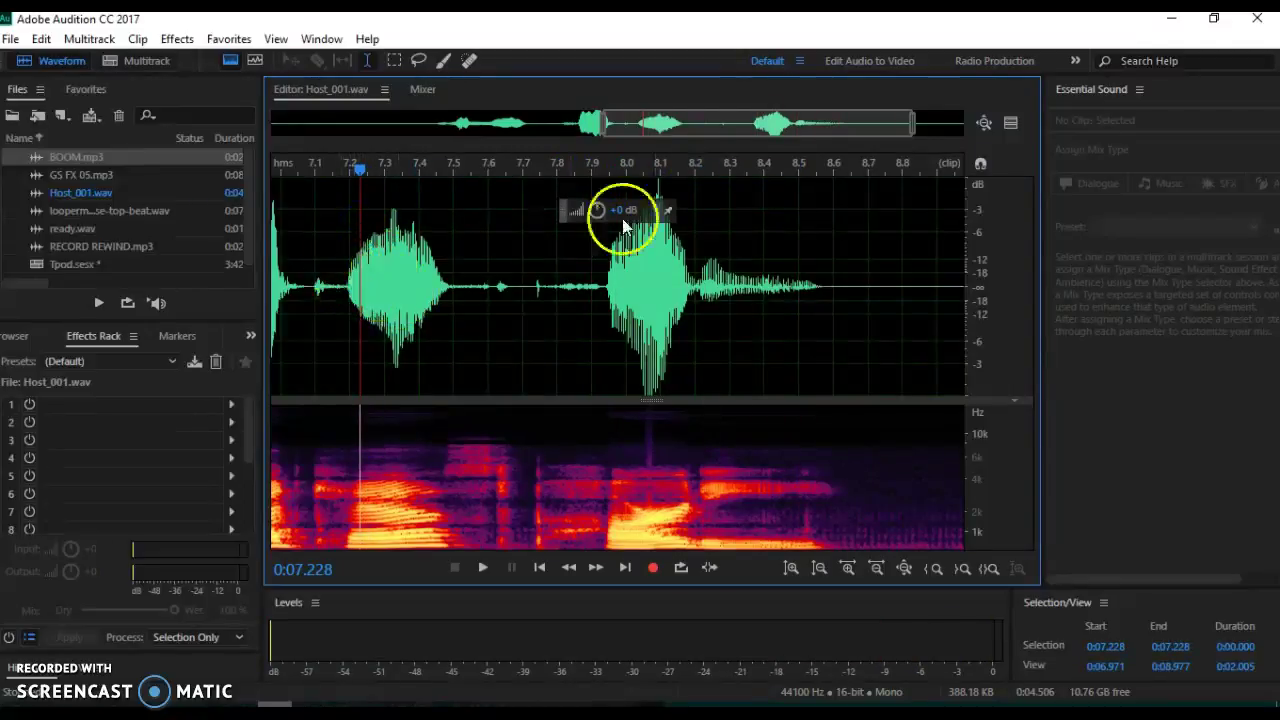
{"action": "left_click", "coordinate": [346, 287]}
{"action": "left_click_drag", "start_coordinate": [346, 287], "coordinate": [817, 293]}
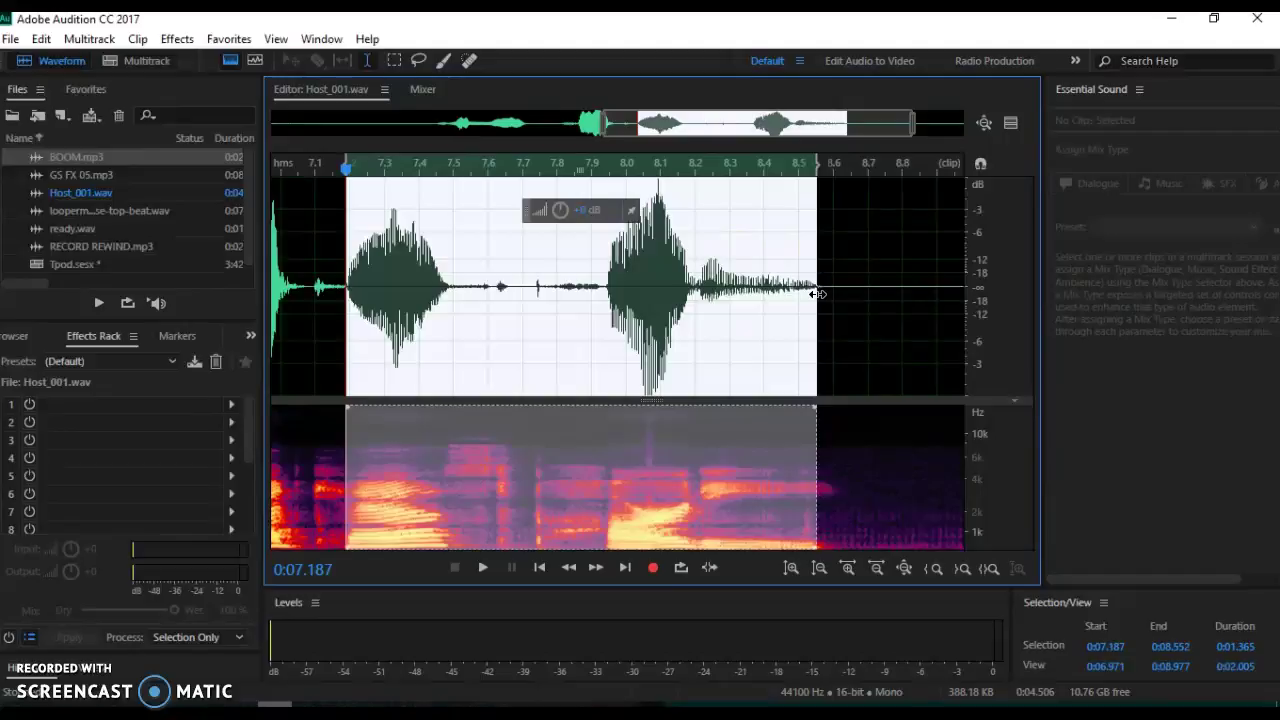
{"action": "left_click", "coordinate": [183, 42]}
{"action": "left_click", "coordinate": [242, 350]}
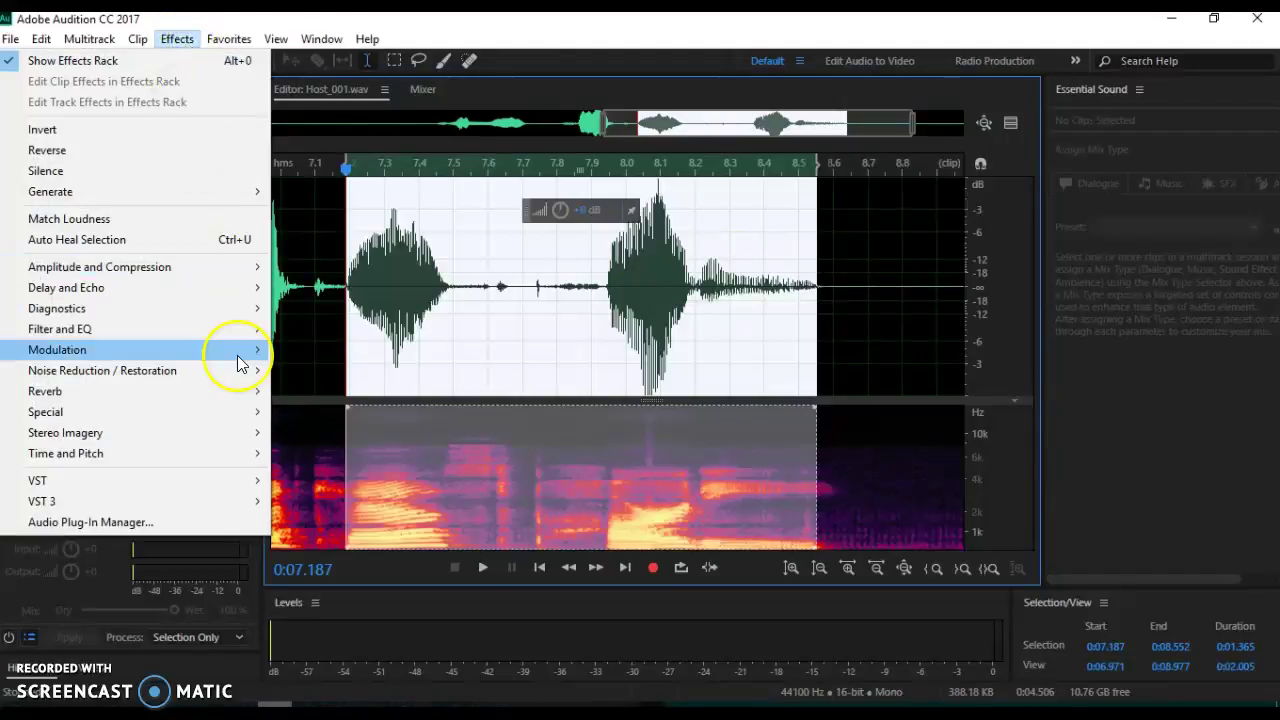
{"action": "mouse_move", "coordinate": [215, 453]}
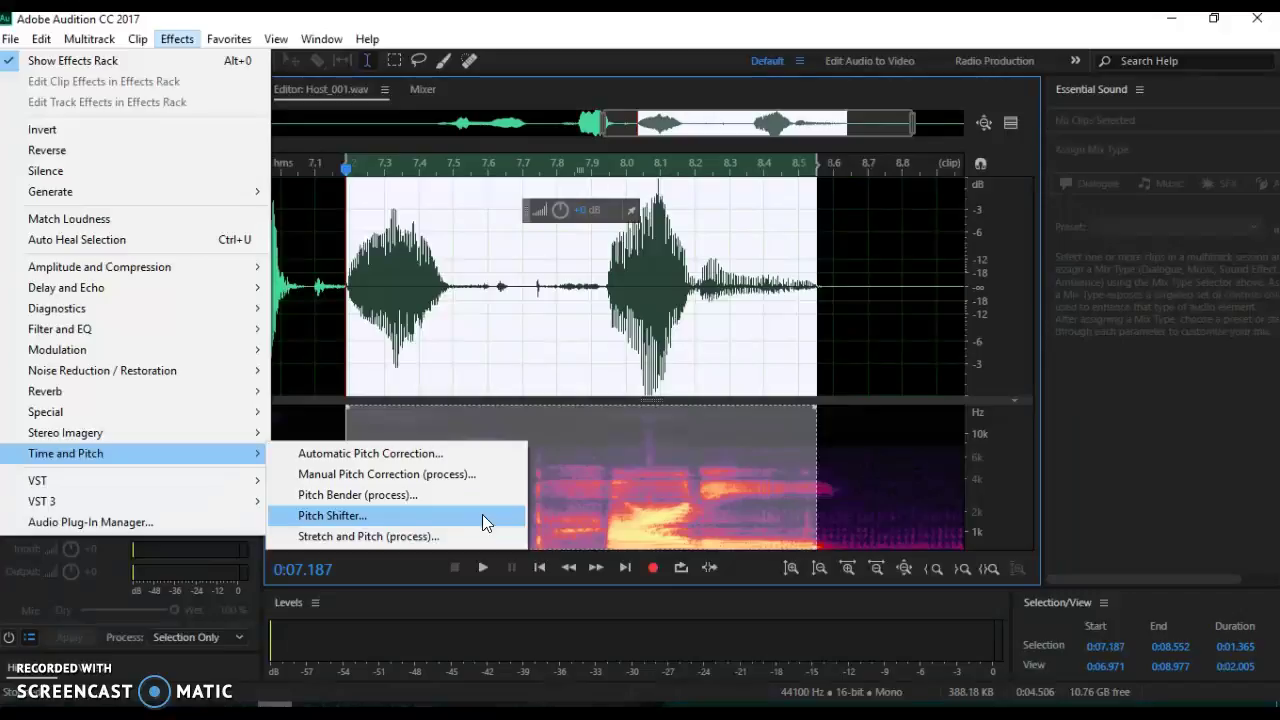
{"action": "left_click", "coordinate": [104, 585]}
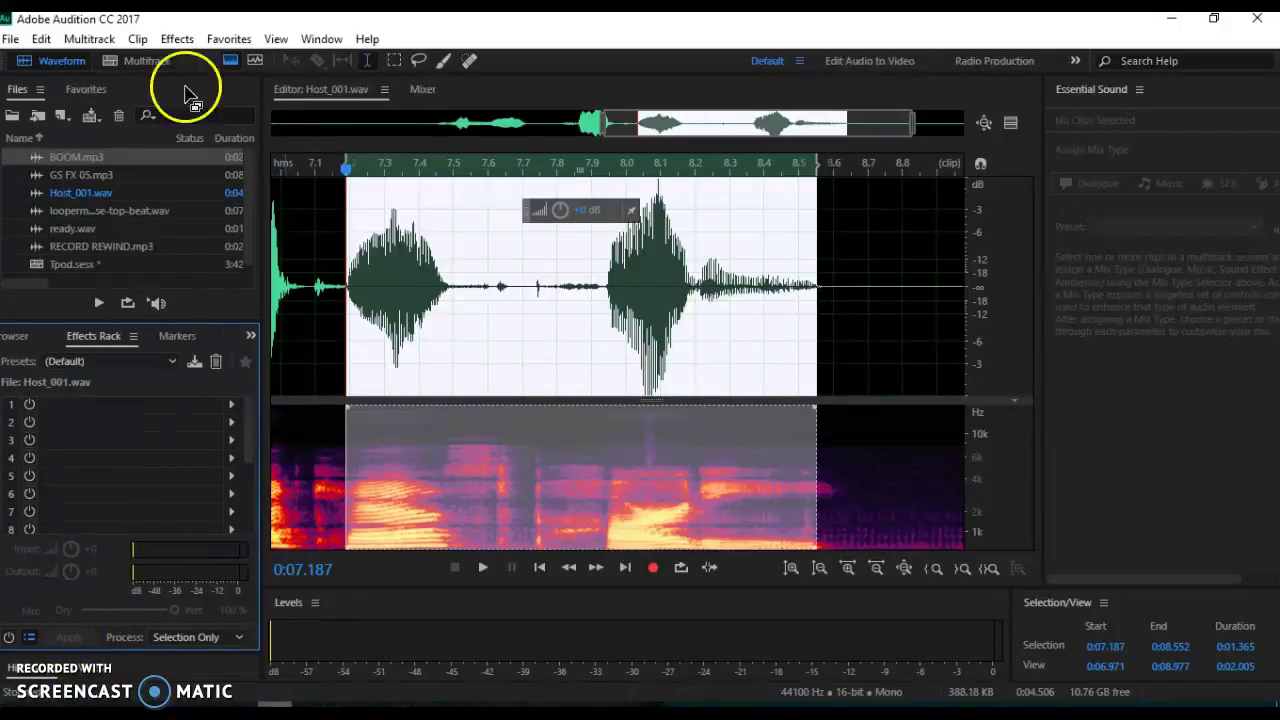
Step: Preview and apply the Stretch and Pitch effect with the Cutting Power preset to the selected audio
{"action": "left_click", "coordinate": [176, 40]}
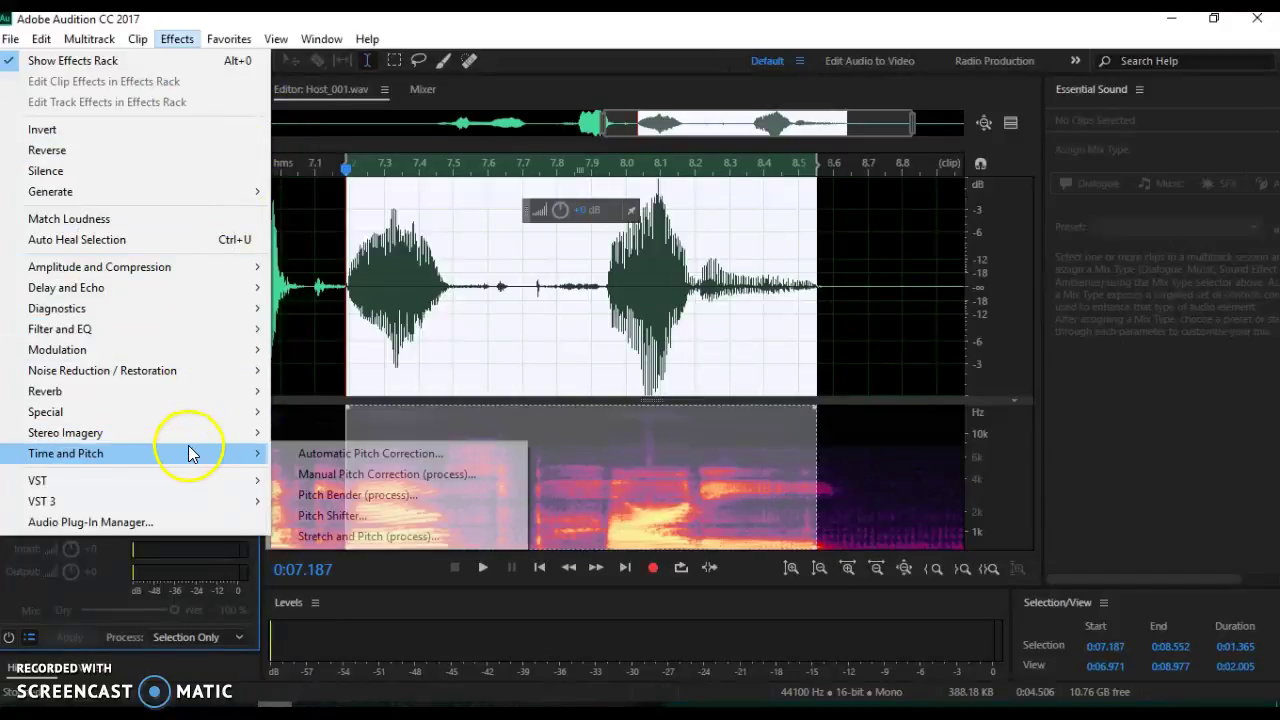
{"action": "left_click", "coordinate": [317, 536]}
{"action": "mouse_move", "coordinate": [443, 113]}
{"action": "left_mouse_down"}
{"action": "mouse_move", "coordinate": [371, 86]}
{"action": "mouse_move", "coordinate": [306, 126]}
{"action": "mouse_move", "coordinate": [282, 96]}
{"action": "mouse_move", "coordinate": [440, 103]}
{"action": "left_mouse_up"}
{"action": "left_click", "coordinate": [300, 133]}
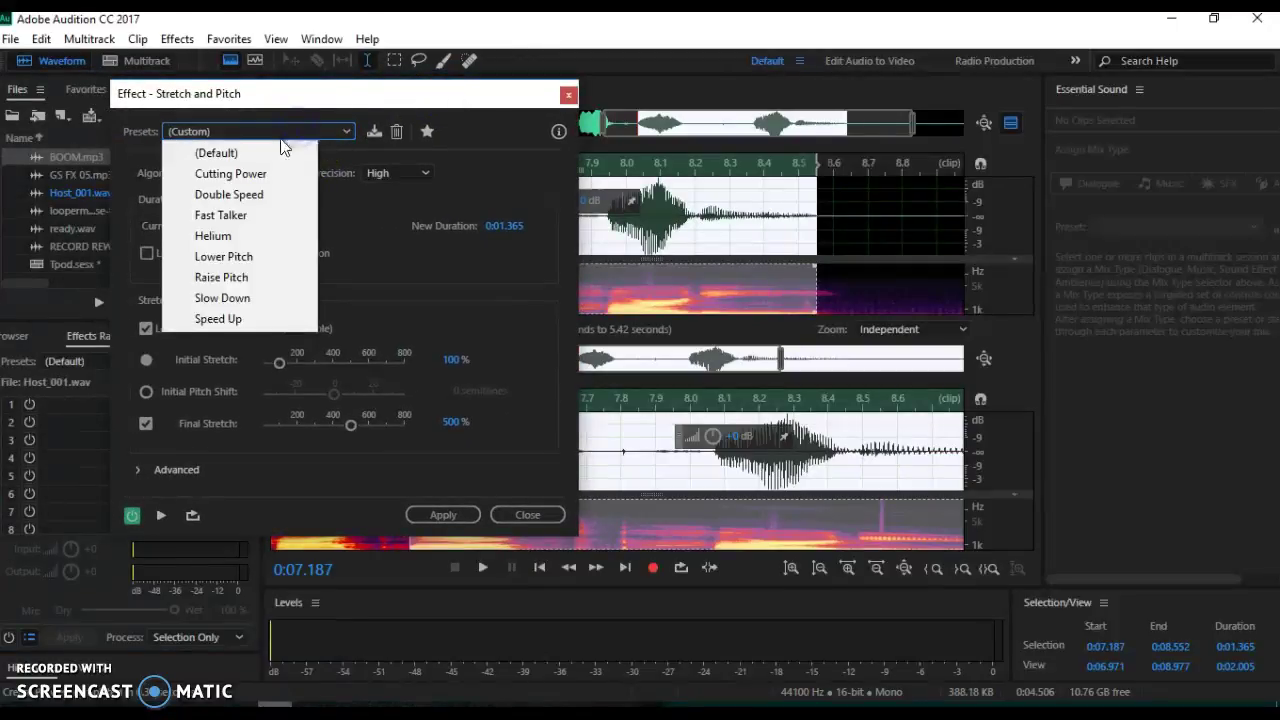
{"action": "left_click", "coordinate": [245, 173]}
{"action": "left_click_drag", "start_coordinate": [472, 104], "coordinate": [452, 86]}
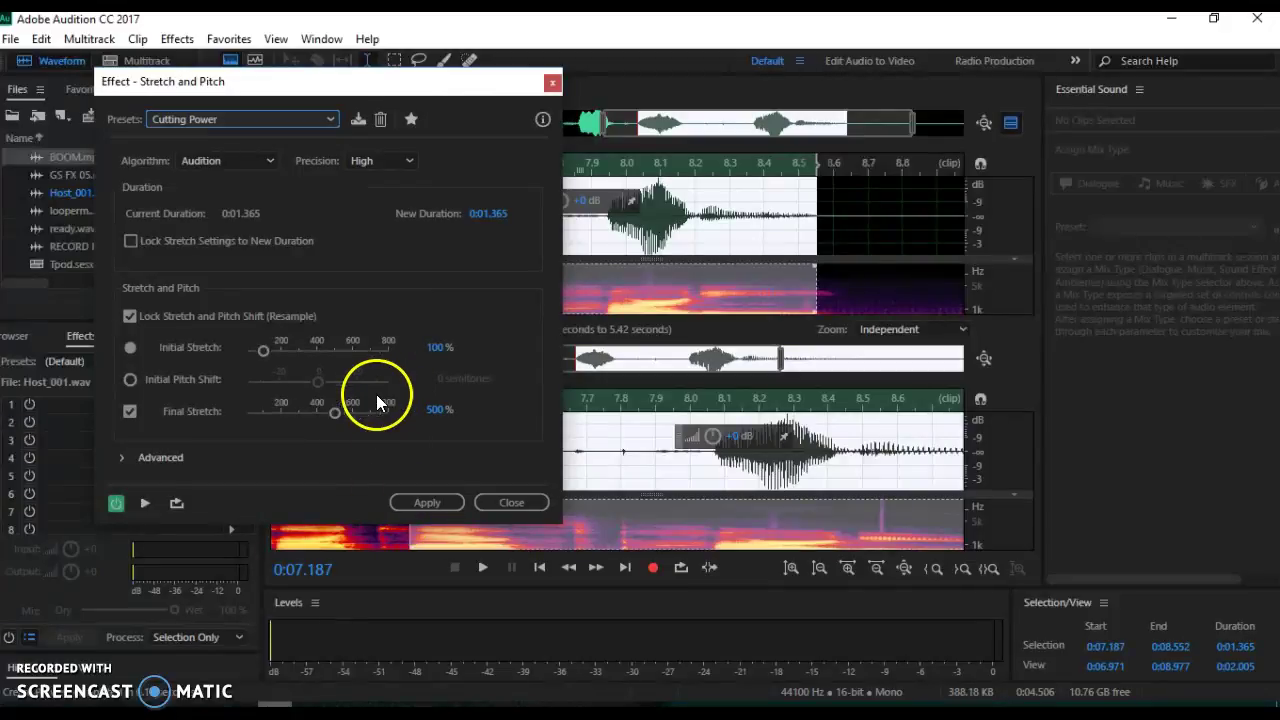
{"action": "key", "text": "space"}
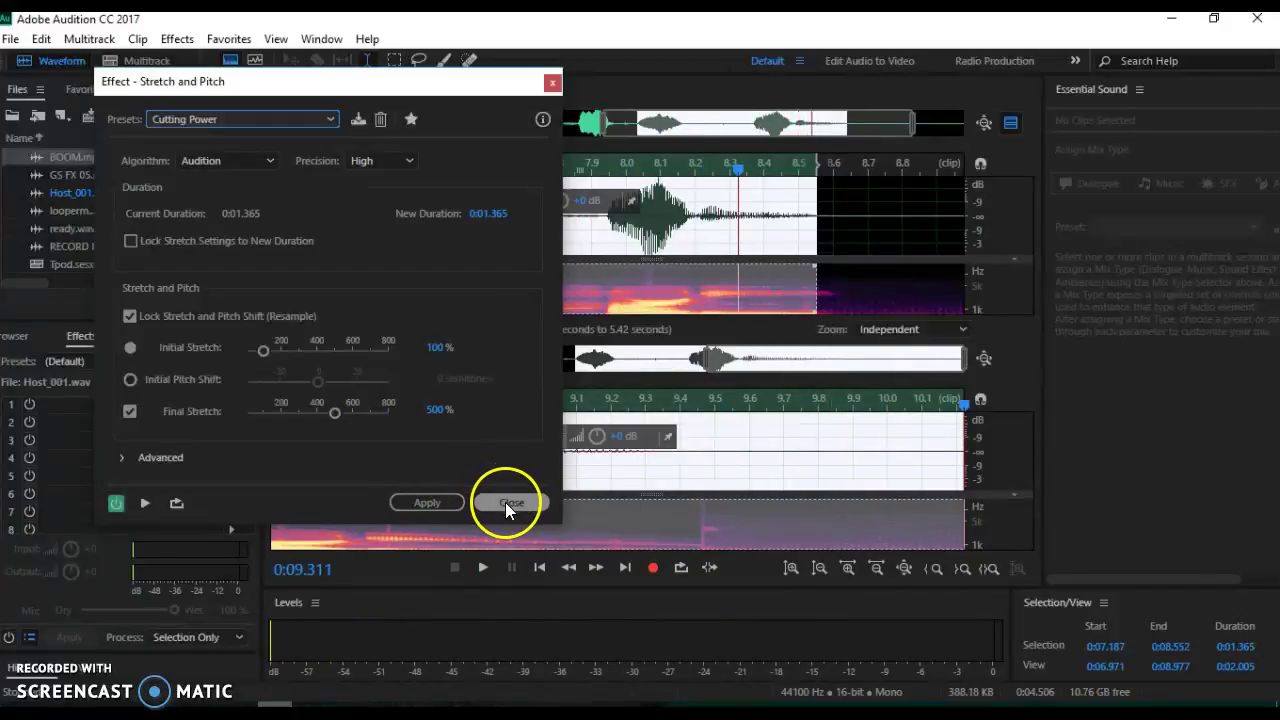
{"action": "left_click", "coordinate": [455, 502]}
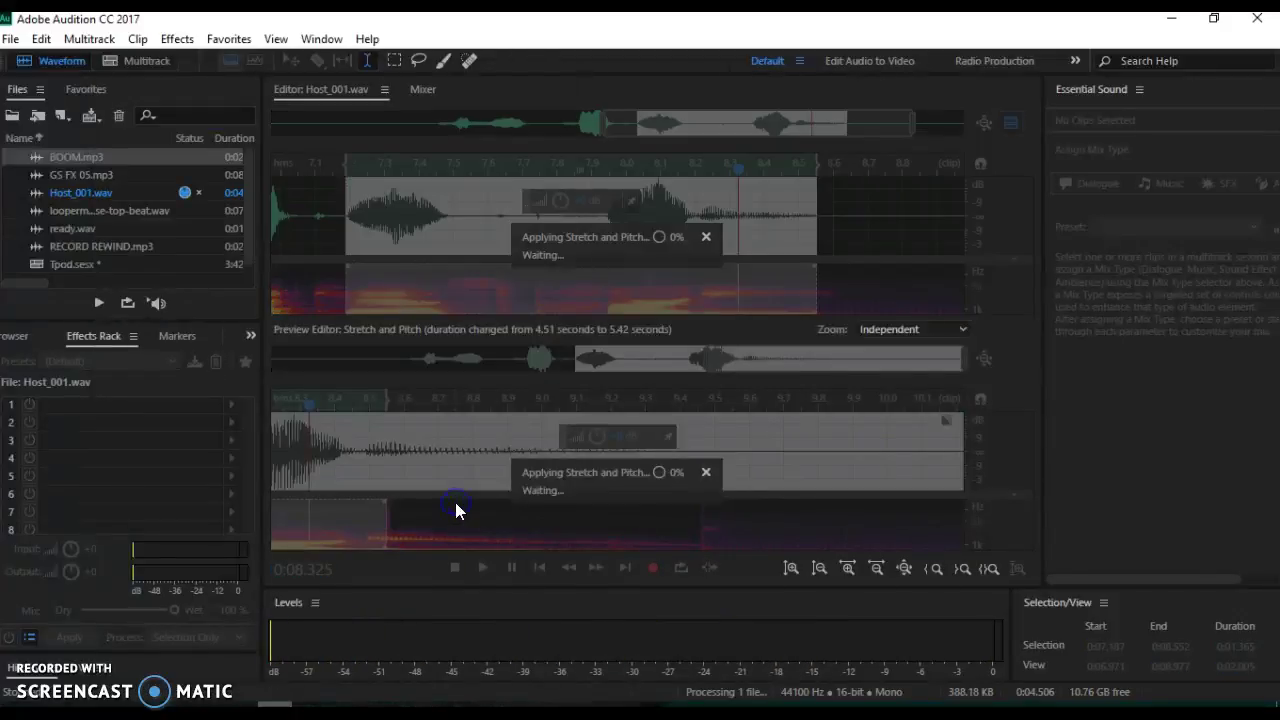
Step: Play the processed Host_001.wav from its beginning to check the stretched ending, and stop playback
{"action": "left_click", "coordinate": [601, 270]}
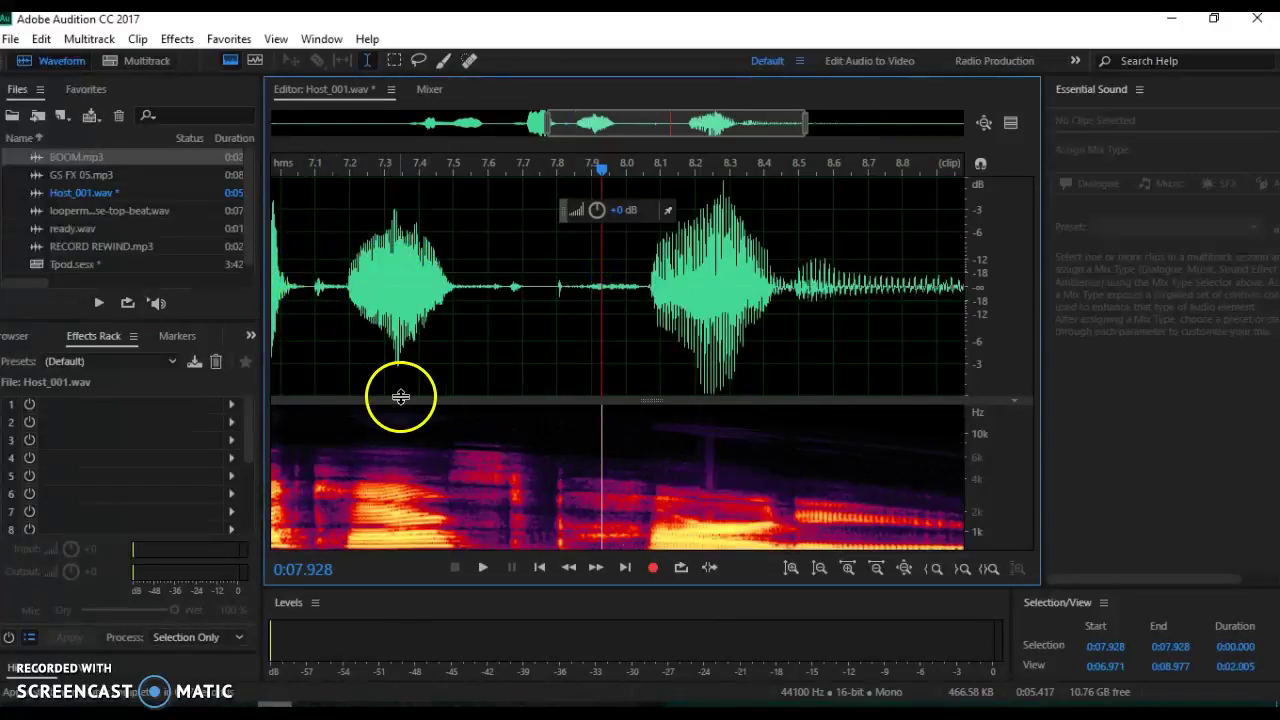
{"action": "left_click", "coordinate": [541, 568]}
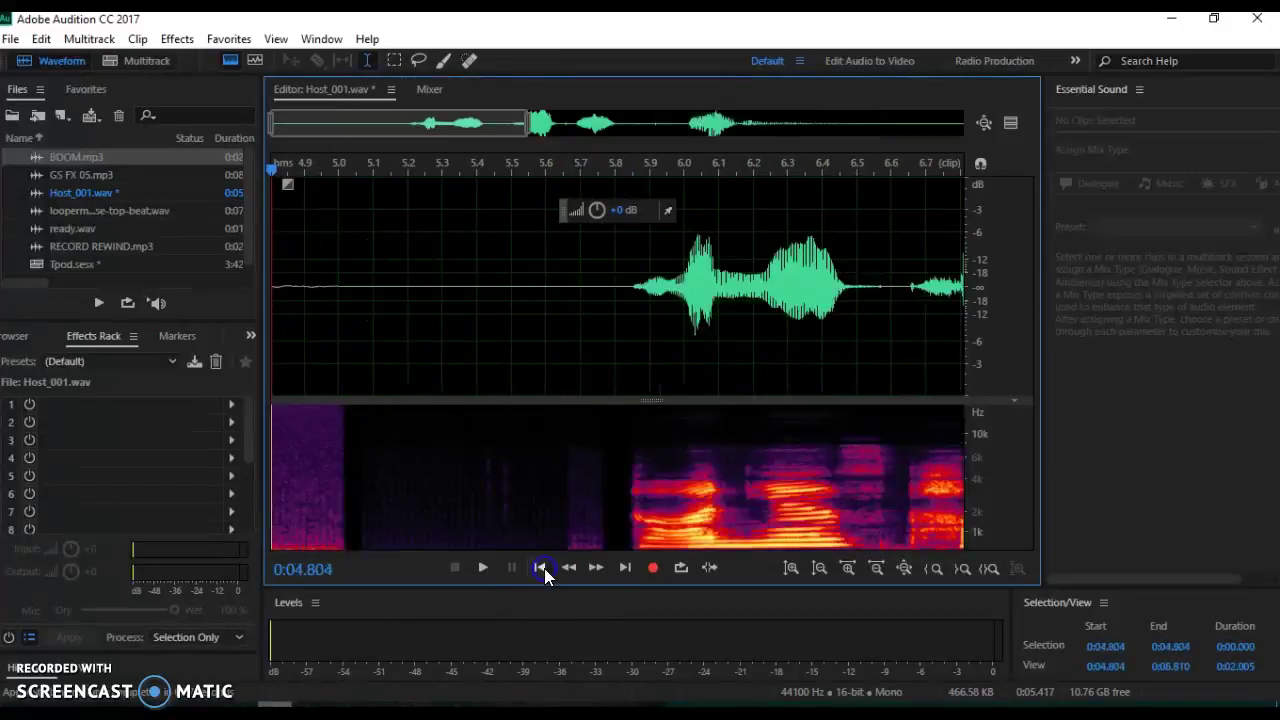
{"action": "left_click", "coordinate": [484, 568]}
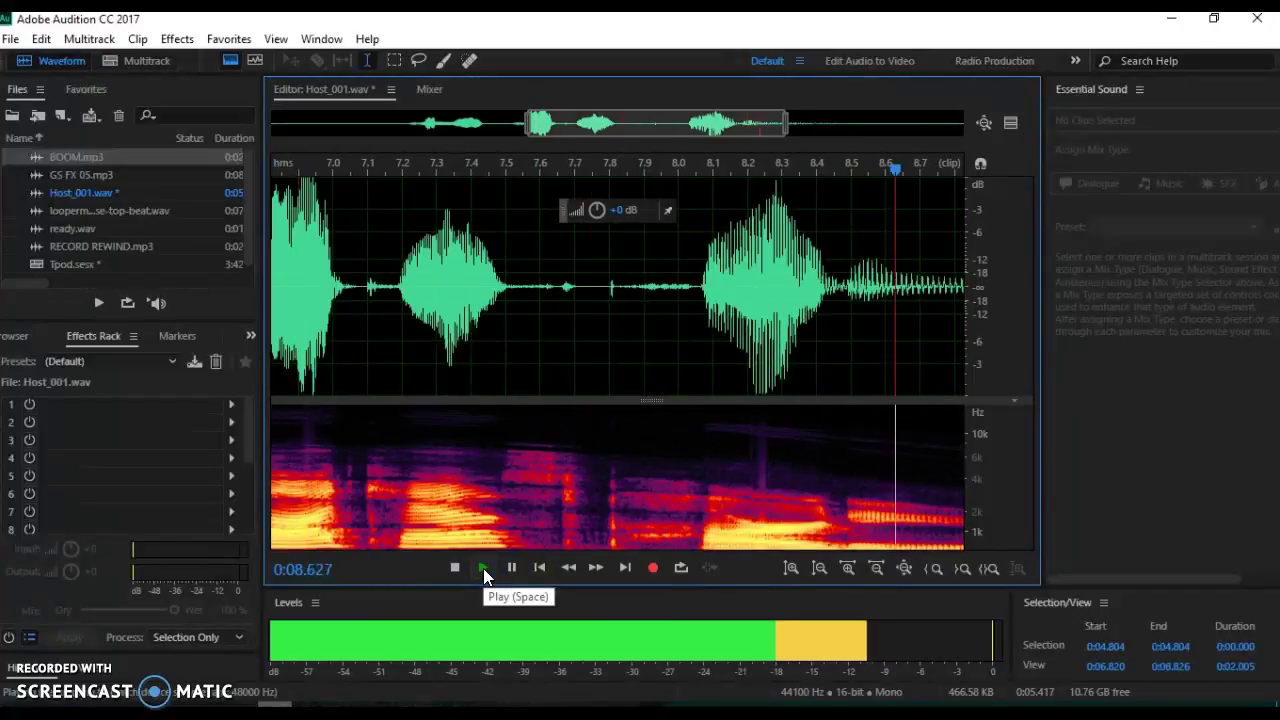
{"action": "left_click", "coordinate": [456, 568]}
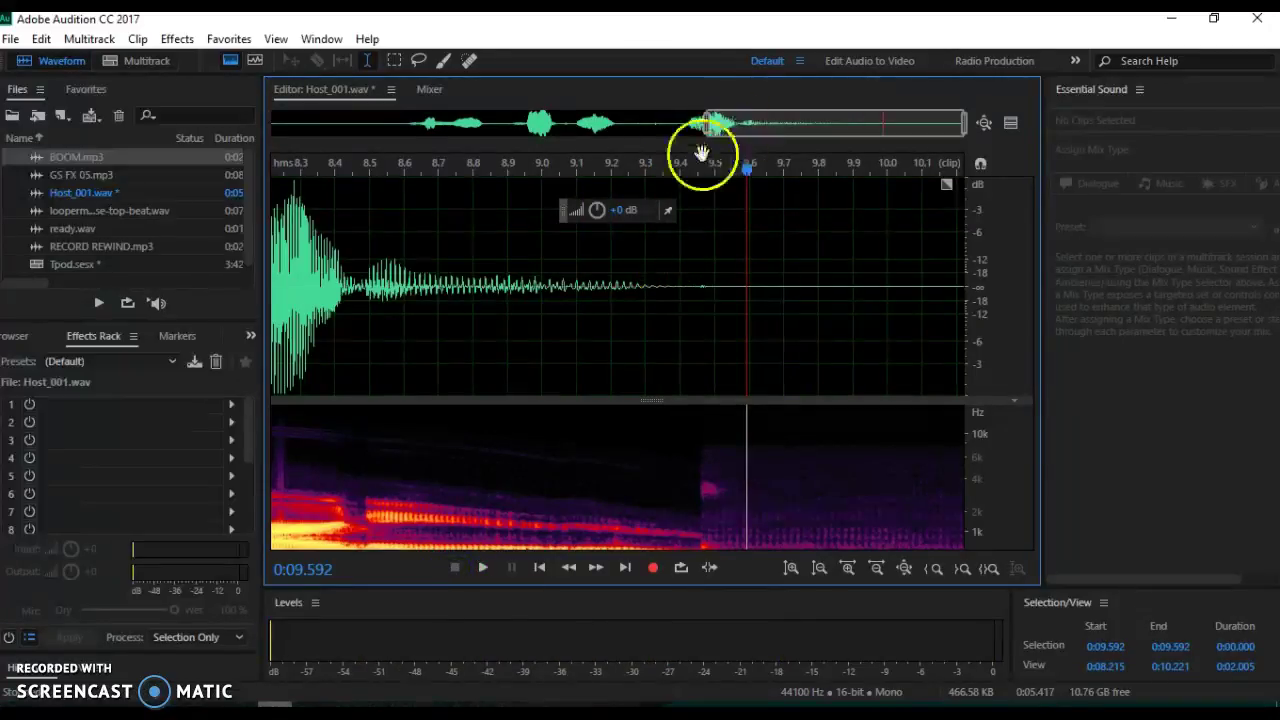
Step: Save the edited Host_001.wav file
{"action": "left_click", "coordinate": [12, 38]}
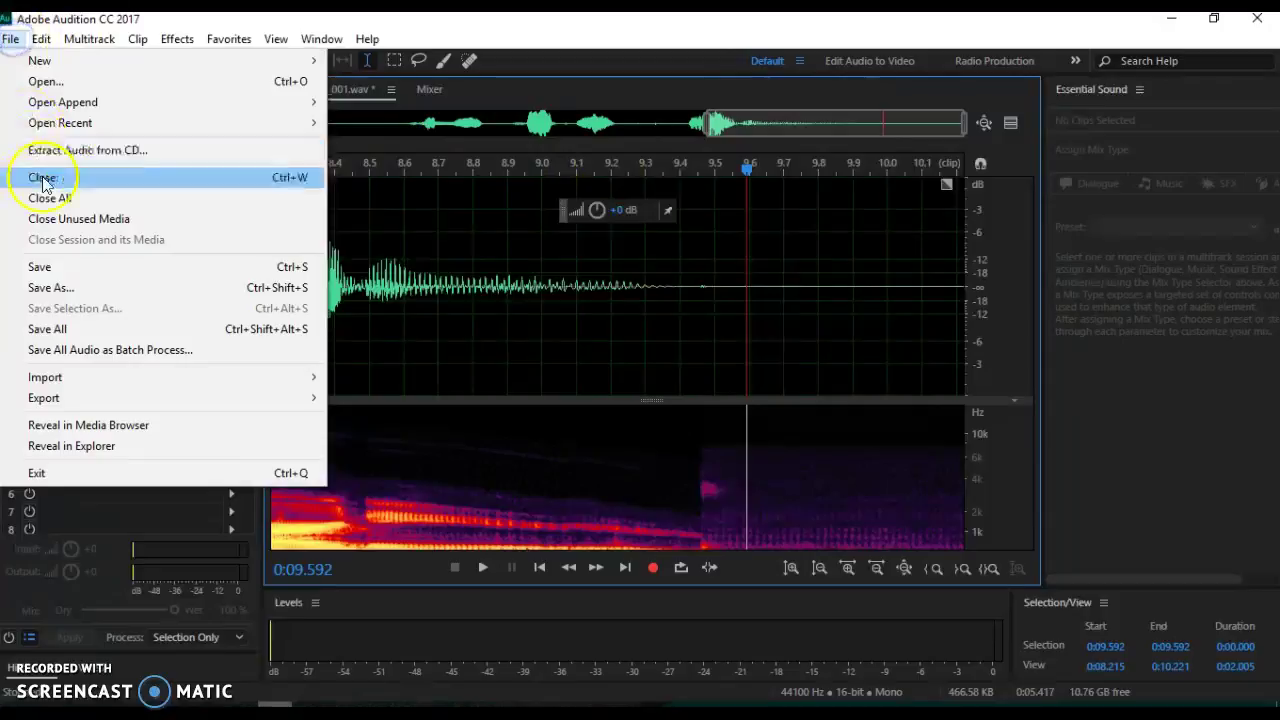
{"action": "left_click", "coordinate": [72, 276]}
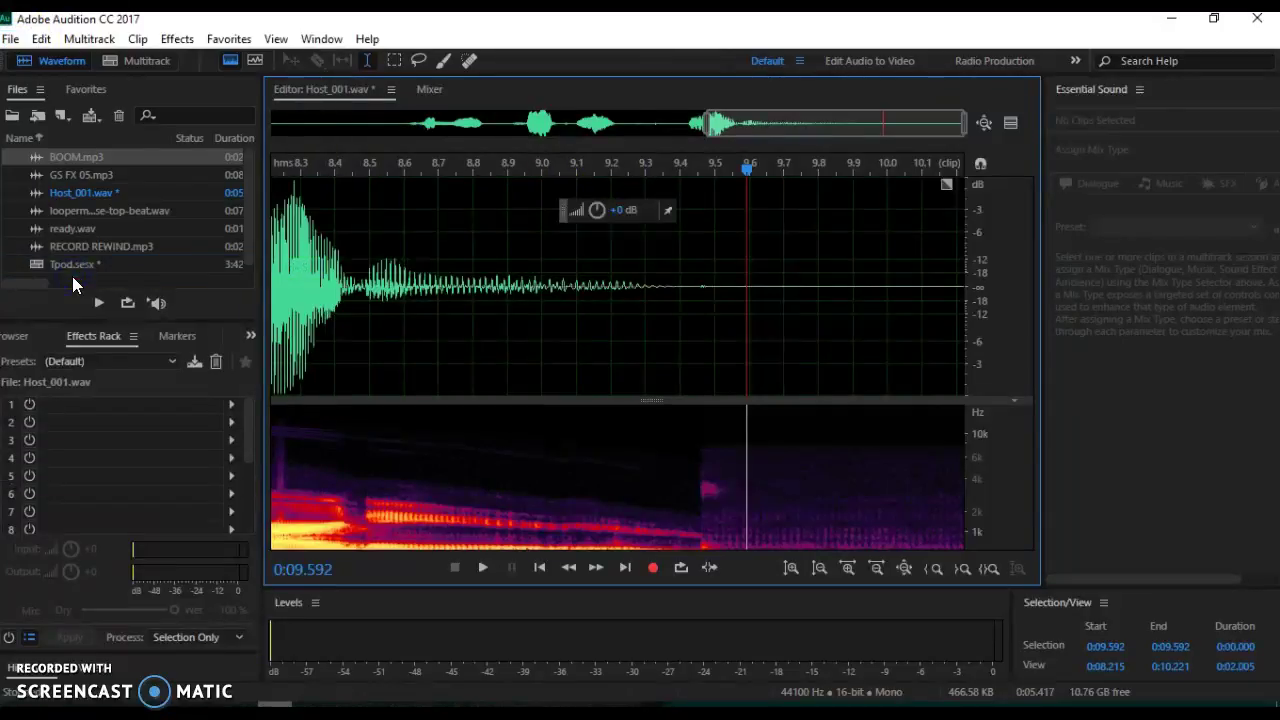
{"action": "right_click", "coordinate": [324, 88]}
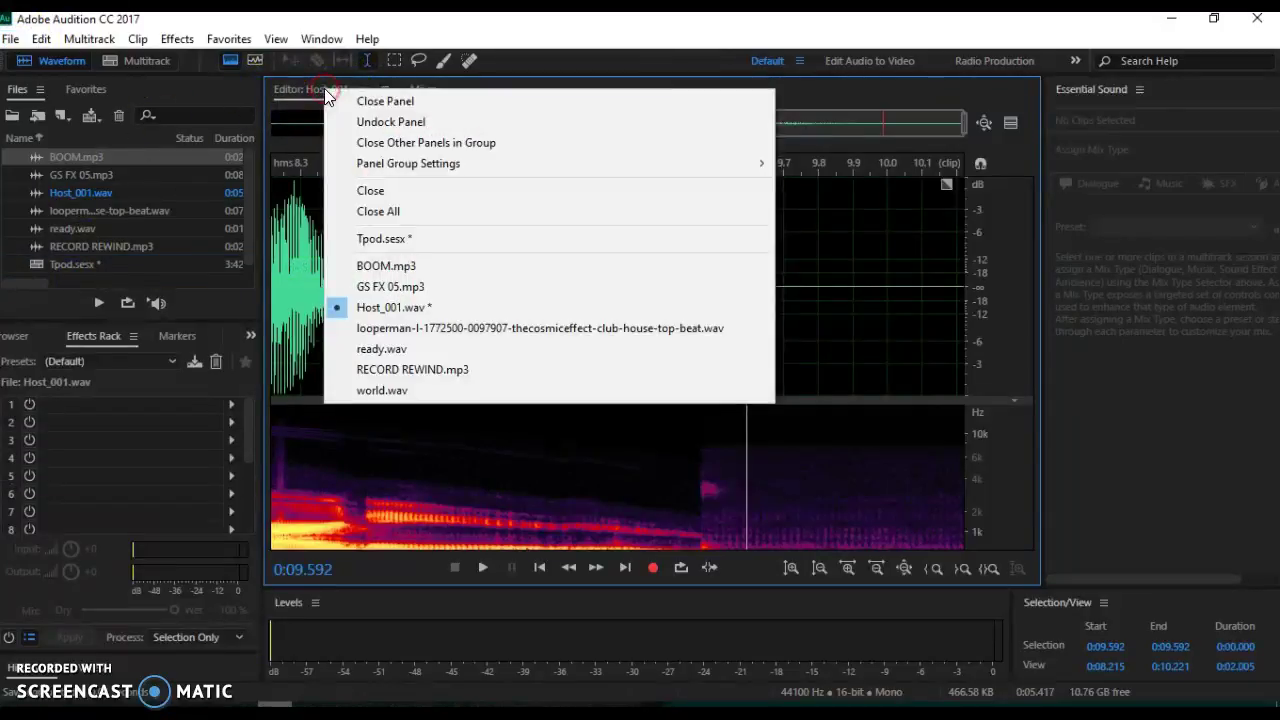
{"action": "left_click", "coordinate": [376, 196]}
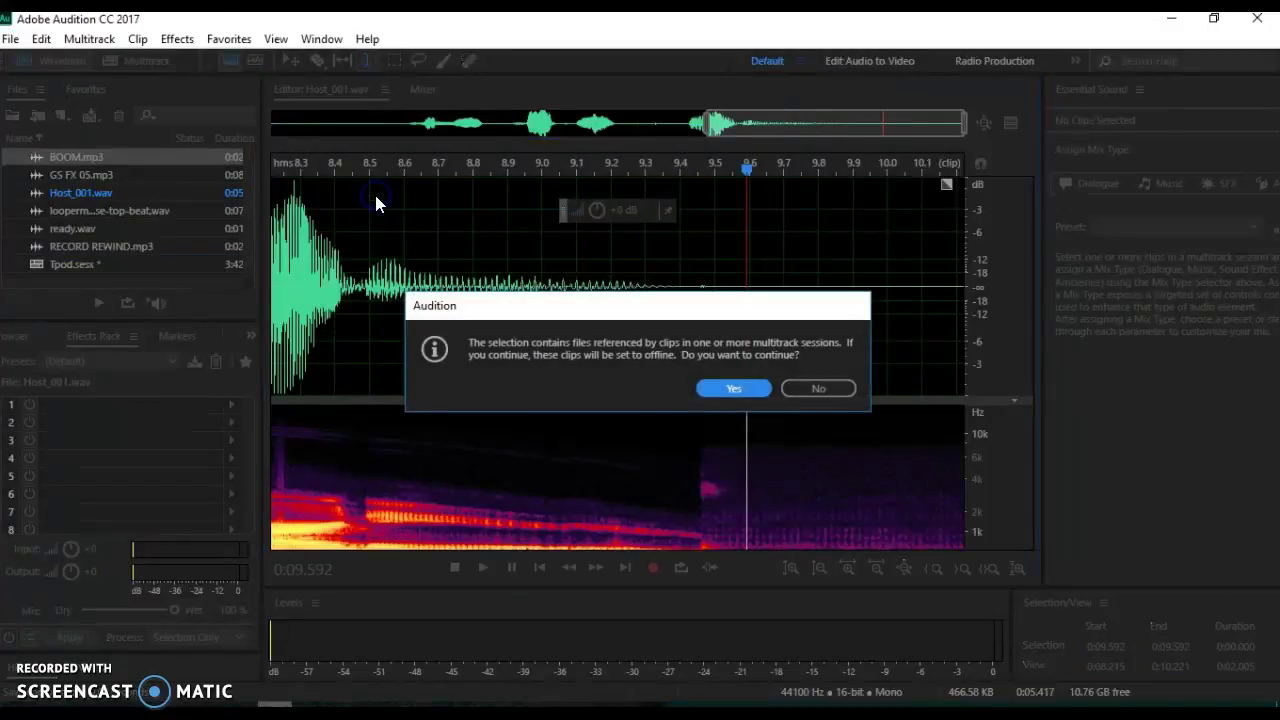
{"action": "left_click", "coordinate": [816, 388]}
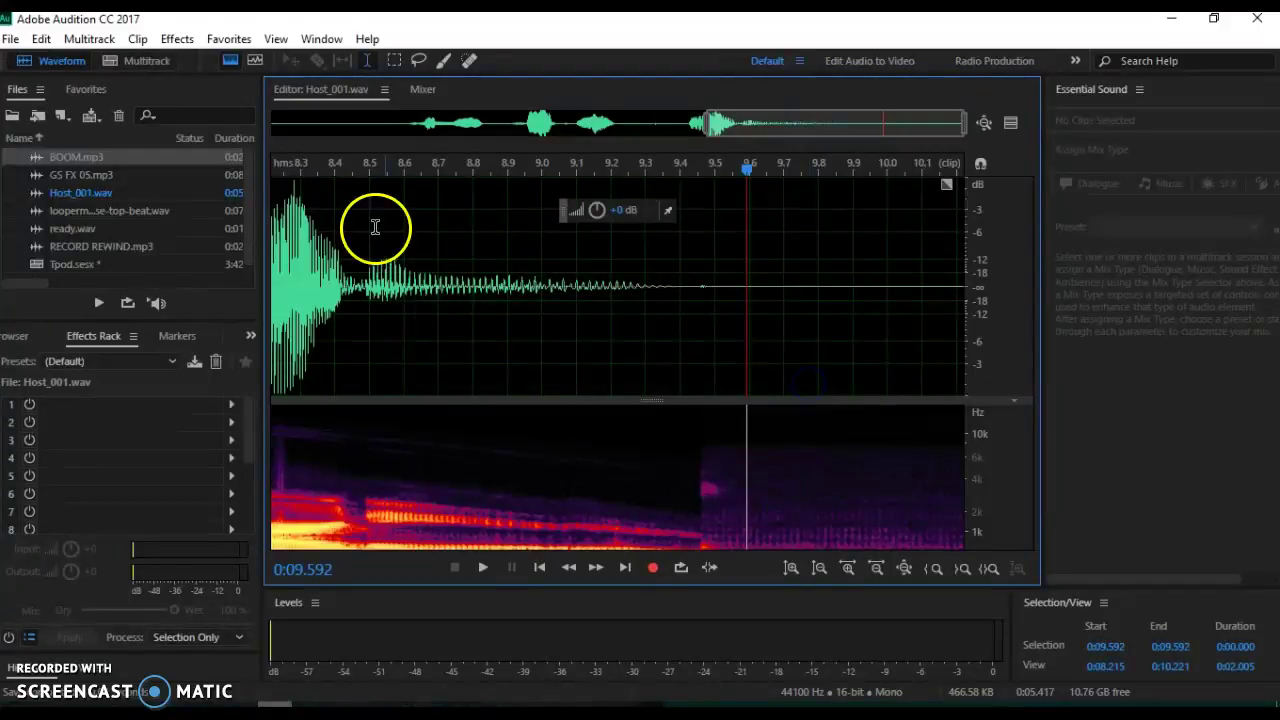
Step: Return to the Tpod.sesx multitrack session and dismiss all clip warnings for the file Host_001.wav
{"action": "left_click", "coordinate": [142, 63]}
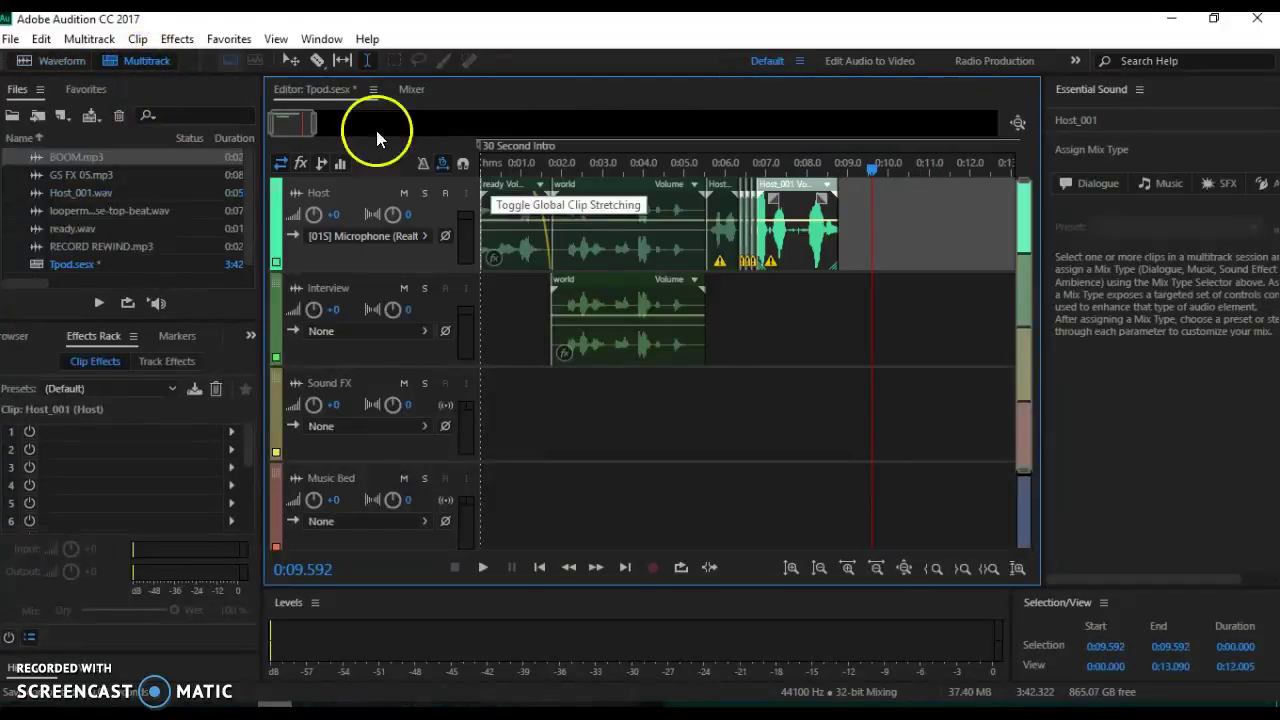
{"action": "left_click", "coordinate": [722, 263]}
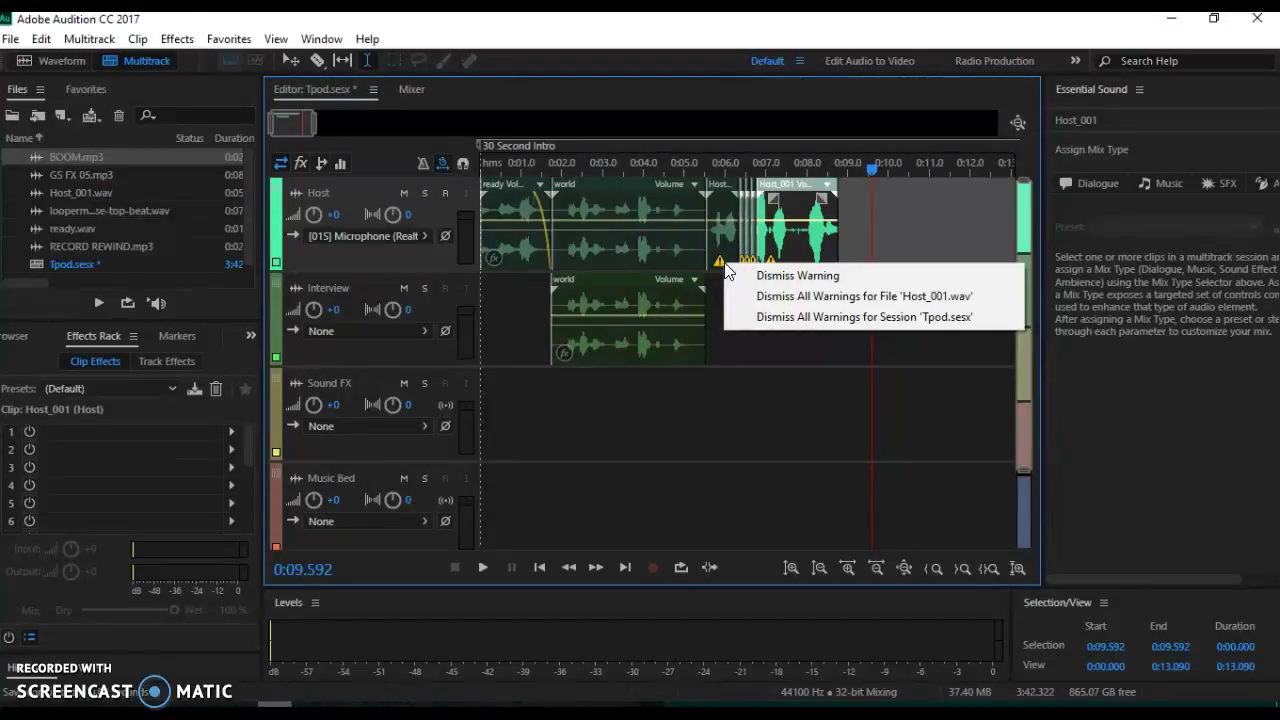
{"action": "left_click", "coordinate": [902, 296]}
Step: Play the session from about 0:05.16 through the last Host_001 clip to check its ending, and stop playback
{"action": "left_click_drag", "start_coordinate": [871, 165], "coordinate": [693, 180]}
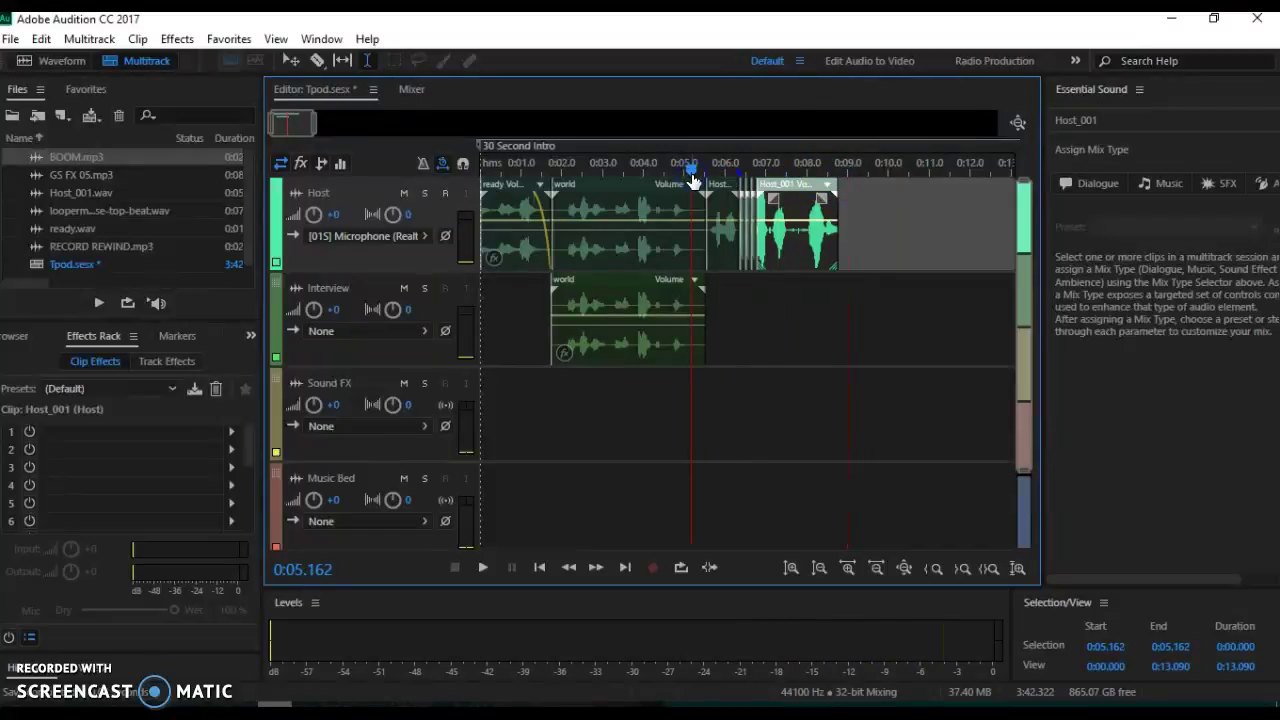
{"action": "key", "text": "space"}
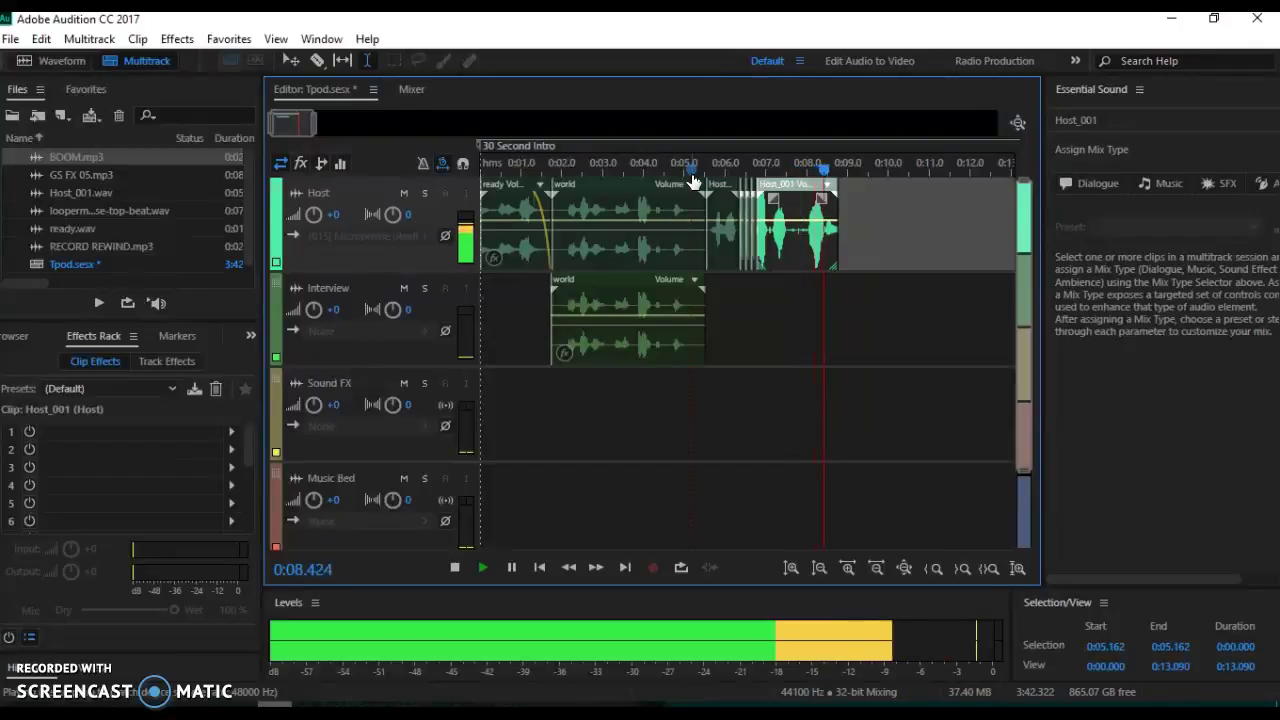
{"action": "key", "text": "space"}
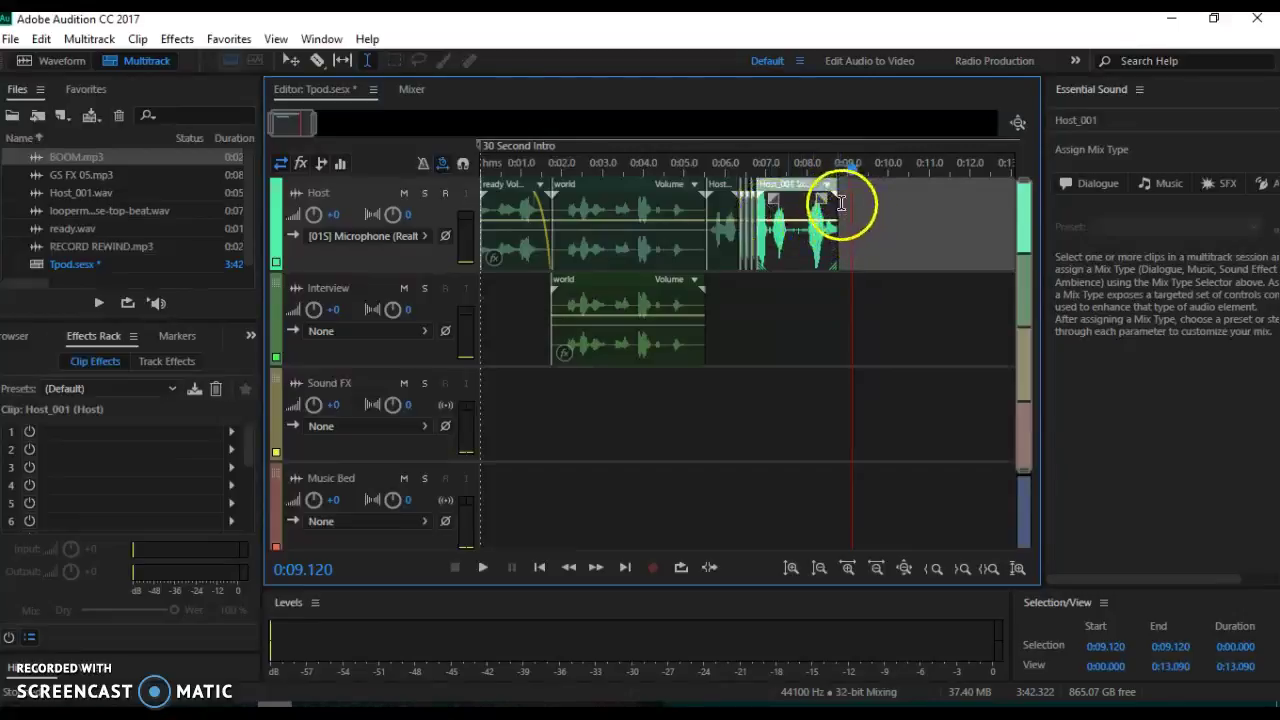
Step: Extend the end of the last Host_001 clip on the Host track to about 0:09.5
{"action": "left_click", "coordinate": [850, 567]}
{"action": "left_click", "coordinate": [850, 566]}
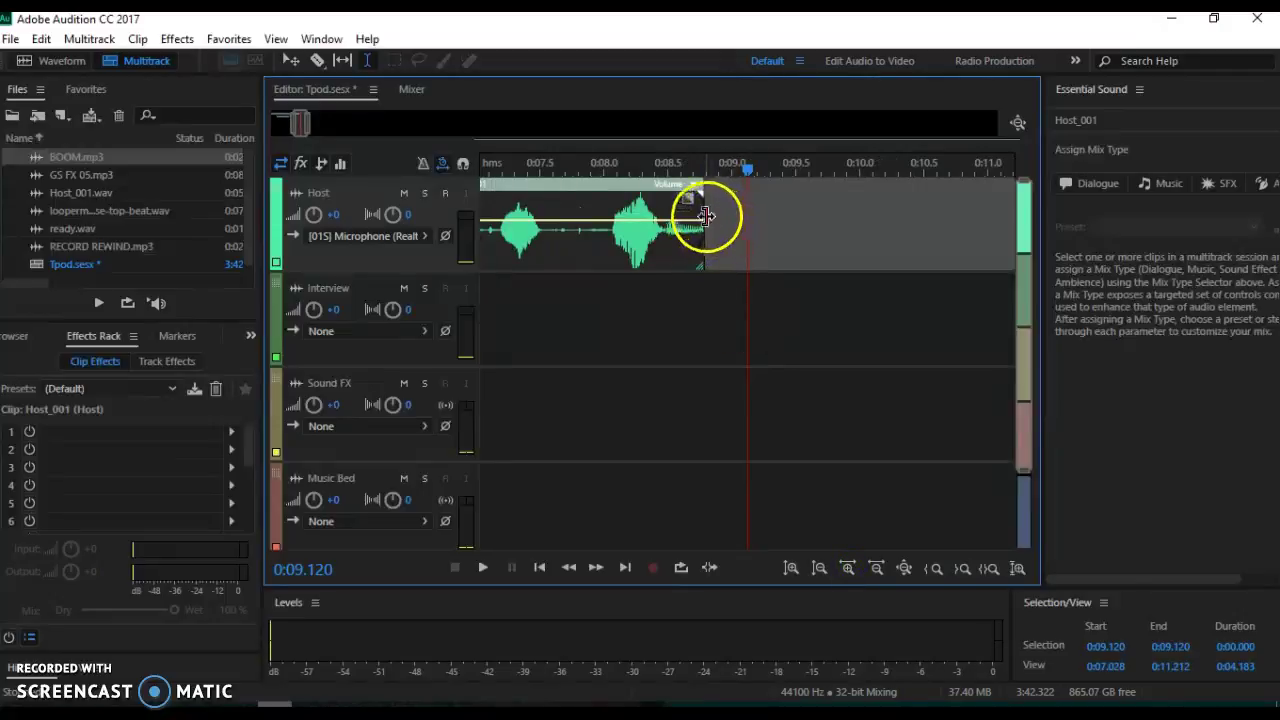
{"action": "left_click", "coordinate": [367, 60]}
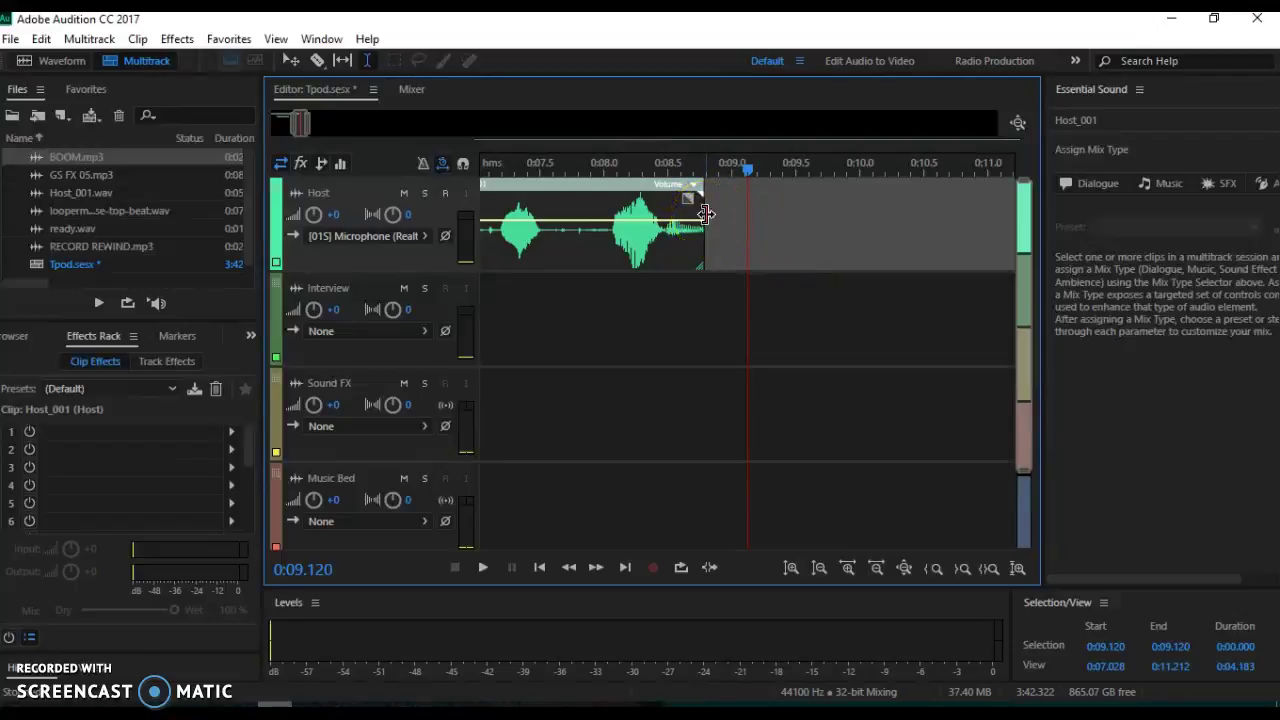
{"action": "left_click_drag", "start_coordinate": [706, 214], "coordinate": [801, 228]}
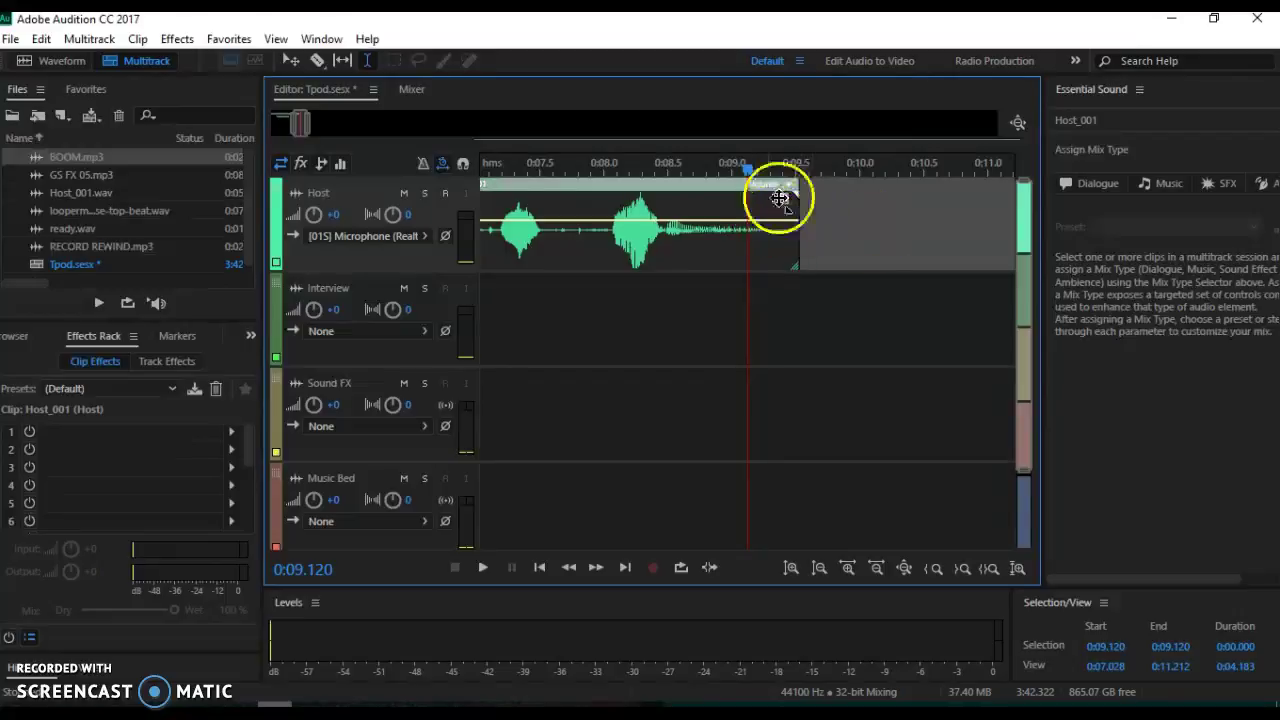
Step: Play the extended Host_001 ending from about 0:07.54, stop, and return the playhead to about 0:08.45
{"action": "left_click_drag", "start_coordinate": [748, 168], "coordinate": [545, 177]}
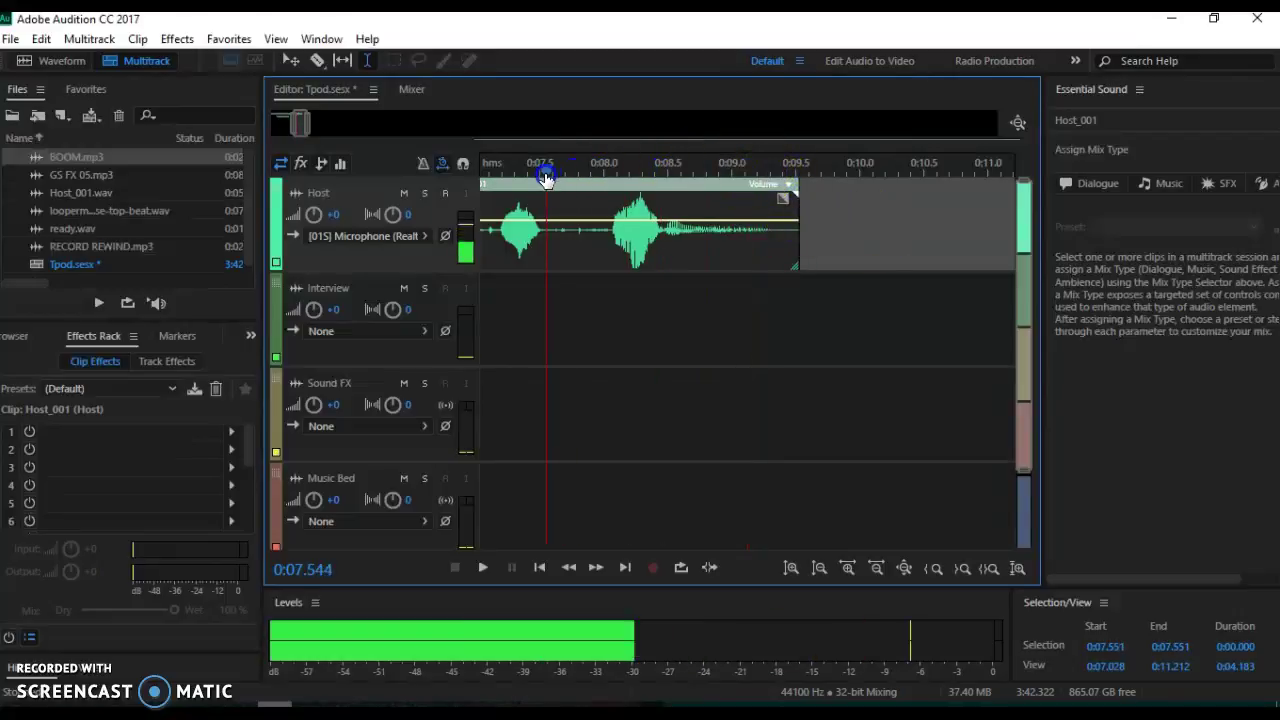
{"action": "key", "text": "space"}
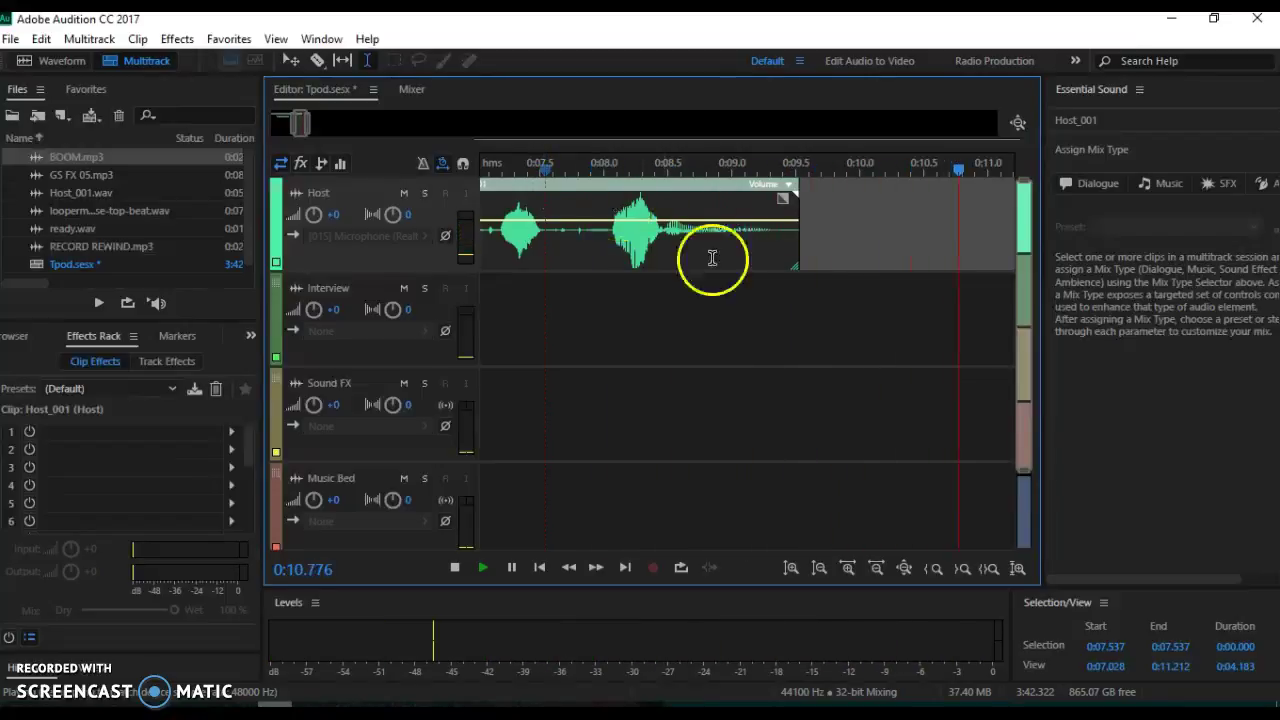
{"action": "key", "text": "space"}
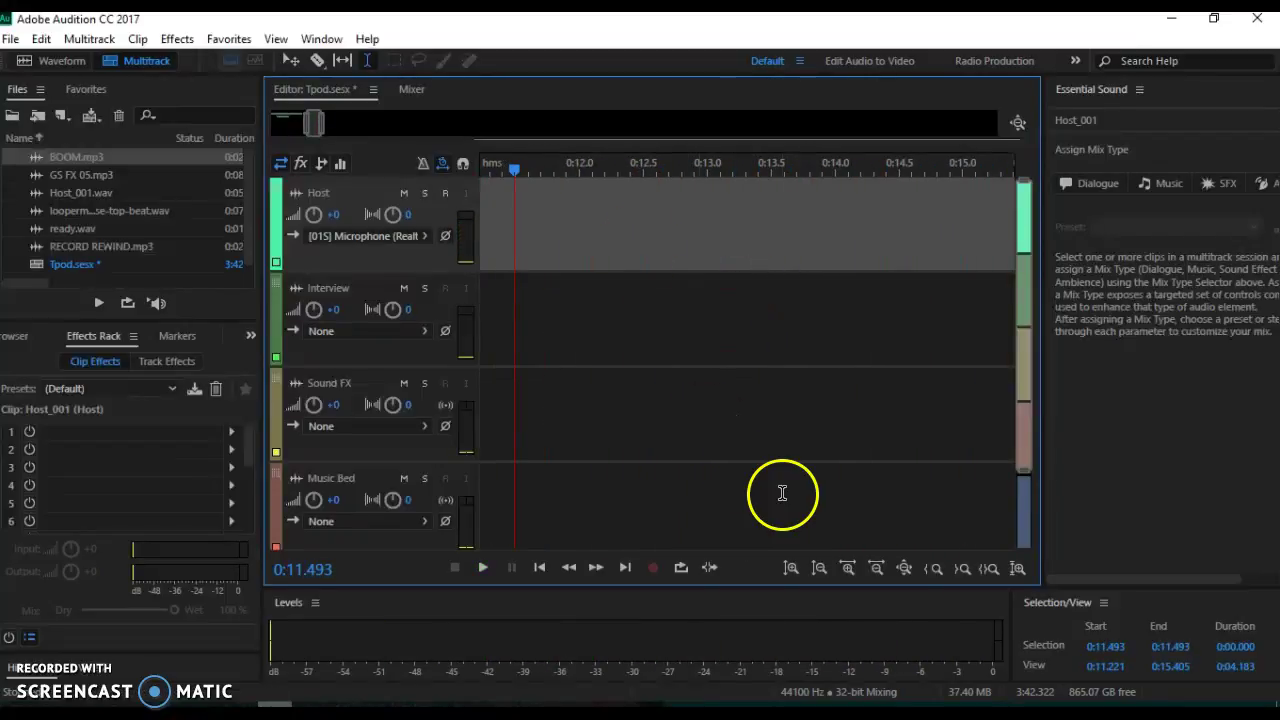
{"action": "left_click_drag", "start_coordinate": [514, 168], "coordinate": [724, 195]}
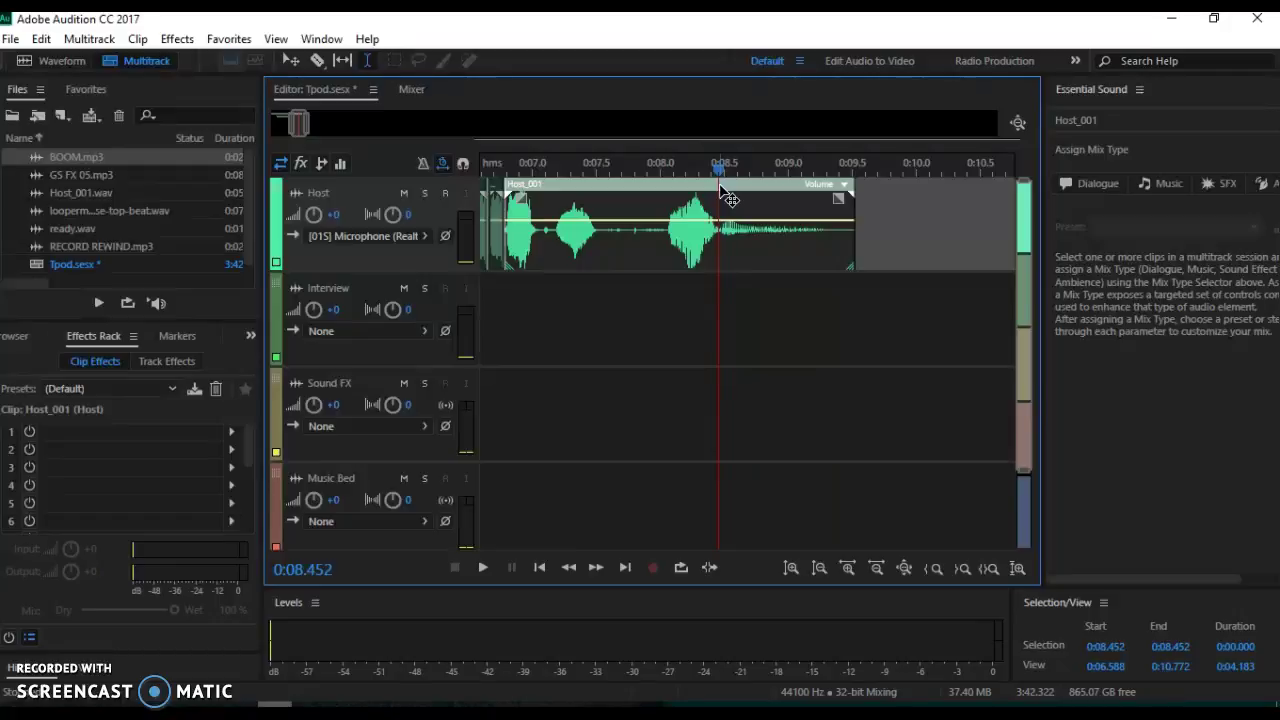
{"action": "left_click", "coordinate": [600, 214]}
{"action": "left_click", "coordinate": [529, 229]}
Step: Check the sample rate of RECORD REWIND.mp3 and insert it on the Sound FX track at about 0:07.0, accepting a conformed copy
{"action": "left_click", "coordinate": [137, 250]}
{"action": "left_click_drag", "start_coordinate": [135, 245], "coordinate": [73, 282]}
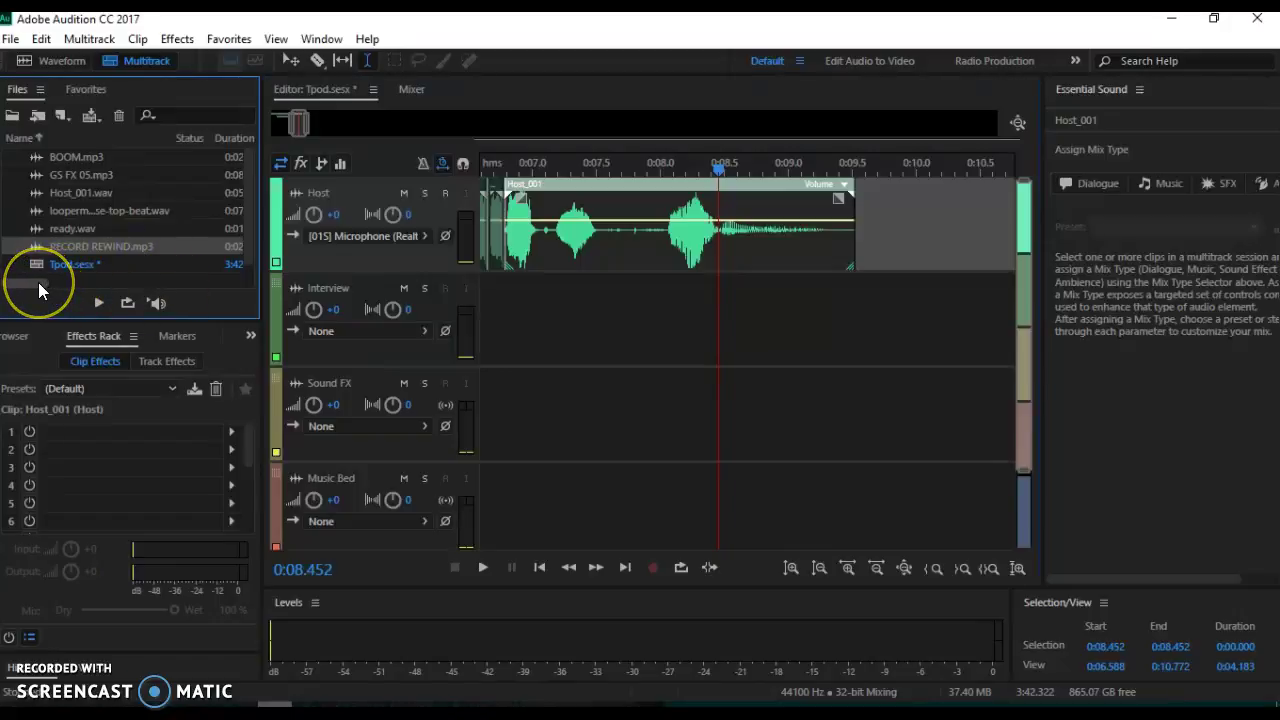
{"action": "left_click_drag", "start_coordinate": [40, 287], "coordinate": [72, 290]}
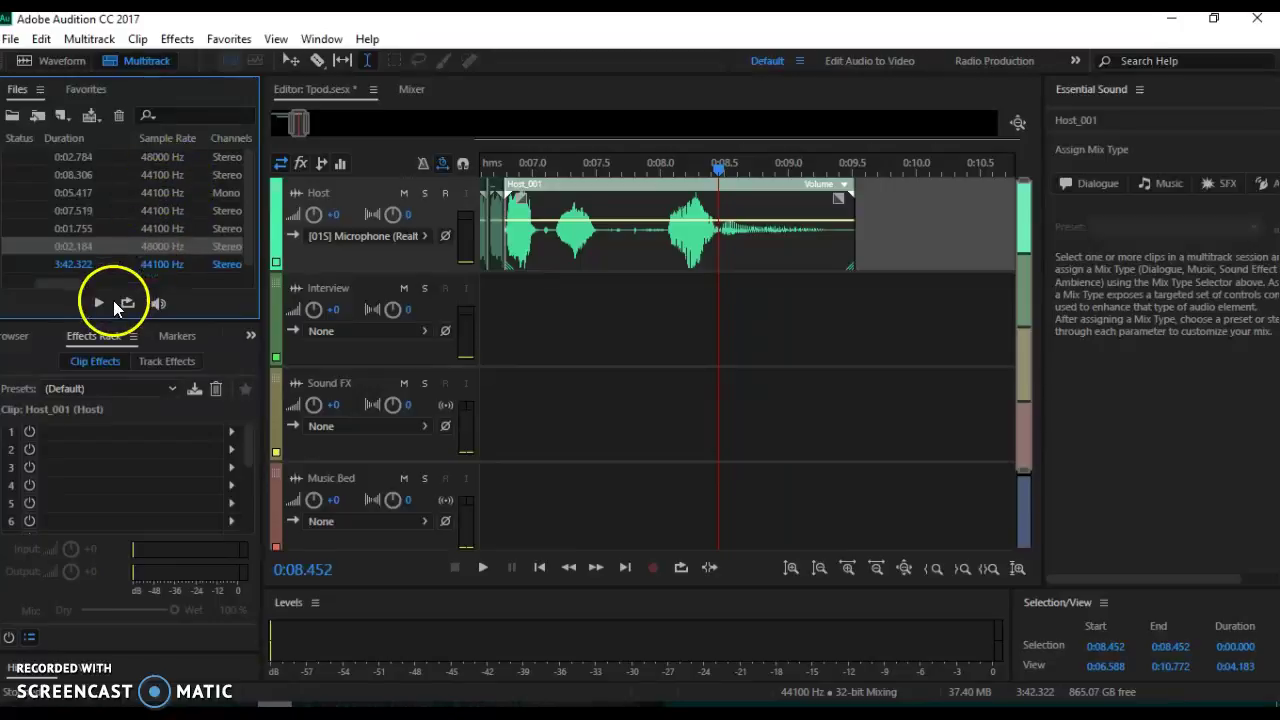
{"action": "left_click_drag", "start_coordinate": [78, 284], "coordinate": [20, 285]}
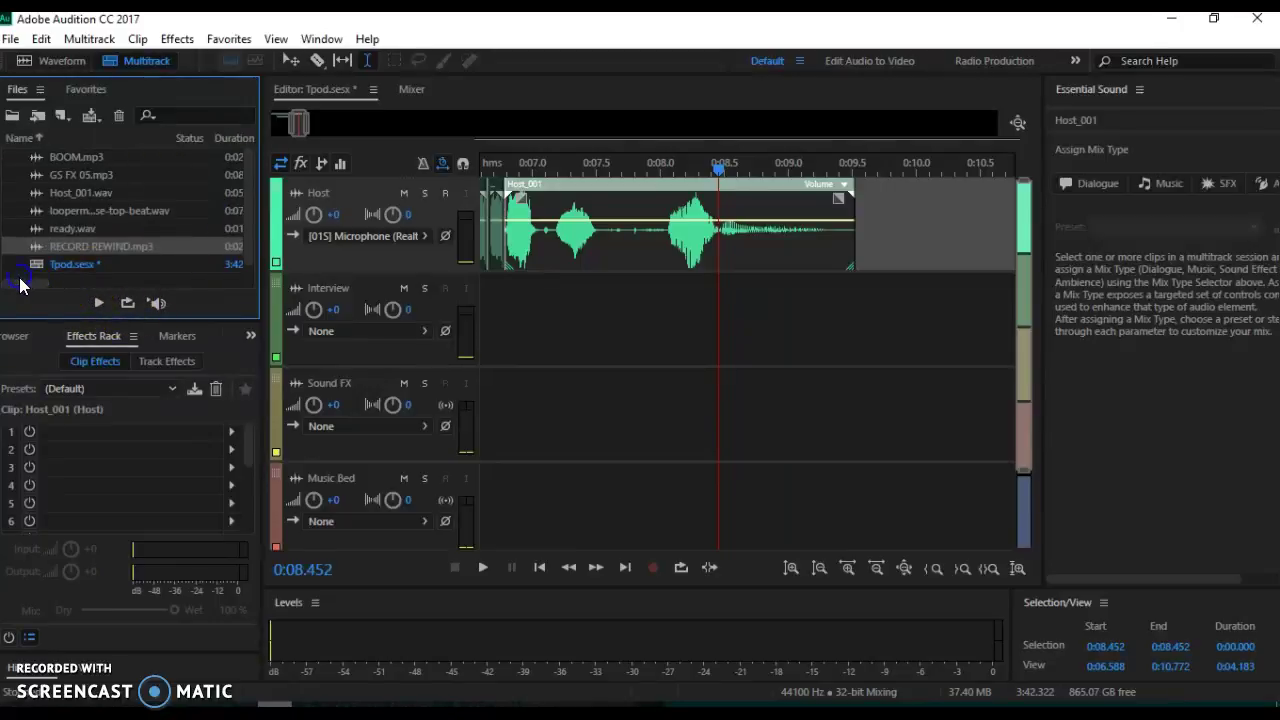
{"action": "left_click_drag", "start_coordinate": [88, 246], "coordinate": [534, 397]}
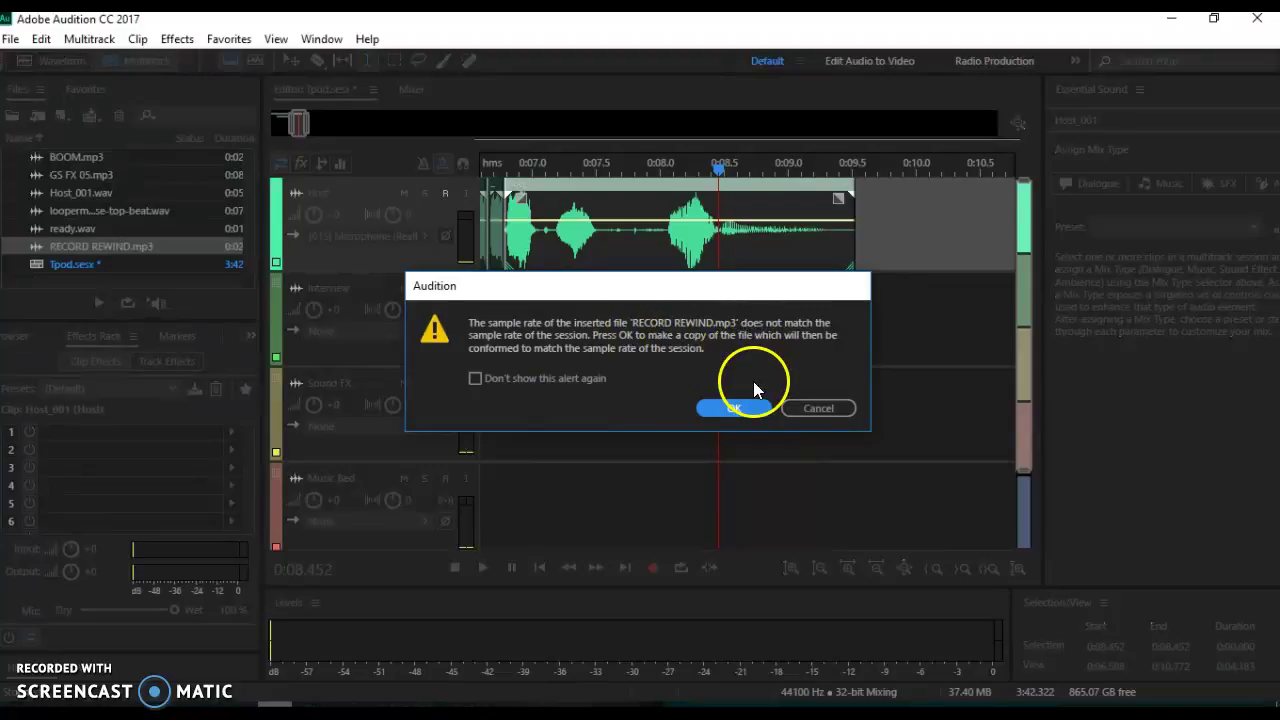
{"action": "left_click", "coordinate": [736, 403]}
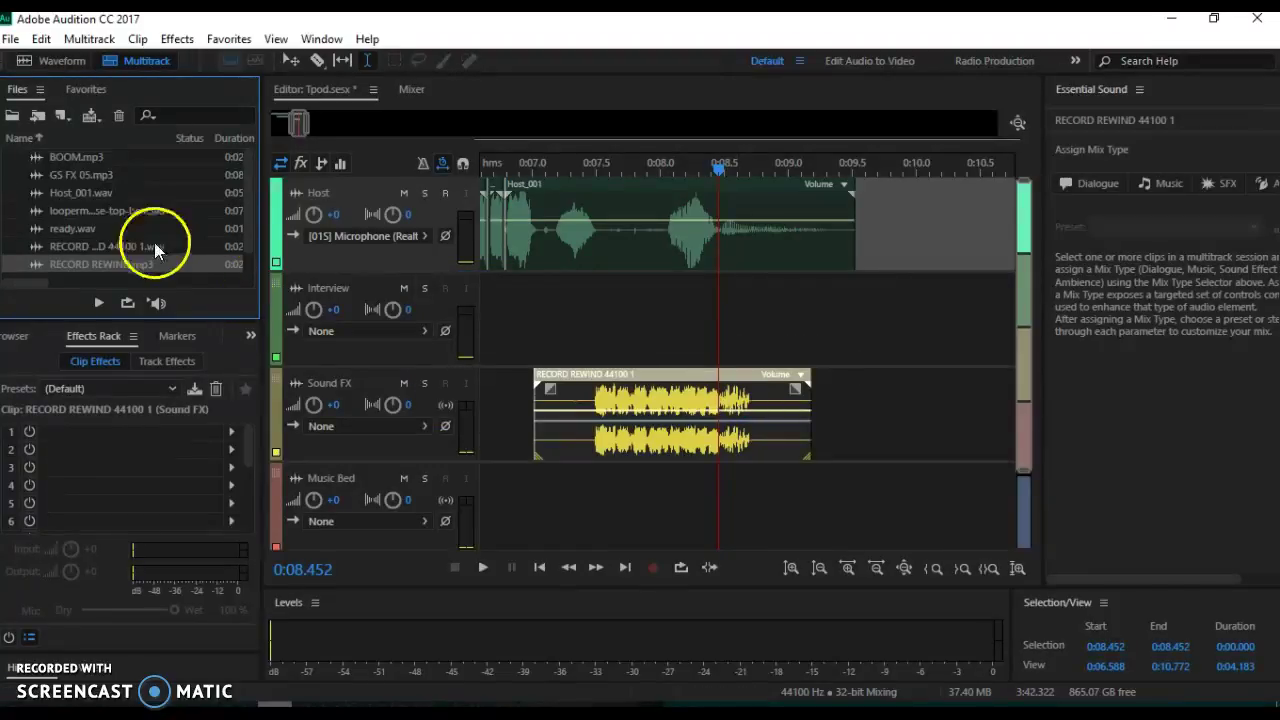
Step: Locate the conformed RECORD REWIND file in File Explorer under TPOD2, Tpod, Conformed Files, and return to Audition
{"action": "left_click", "coordinate": [116, 247]}
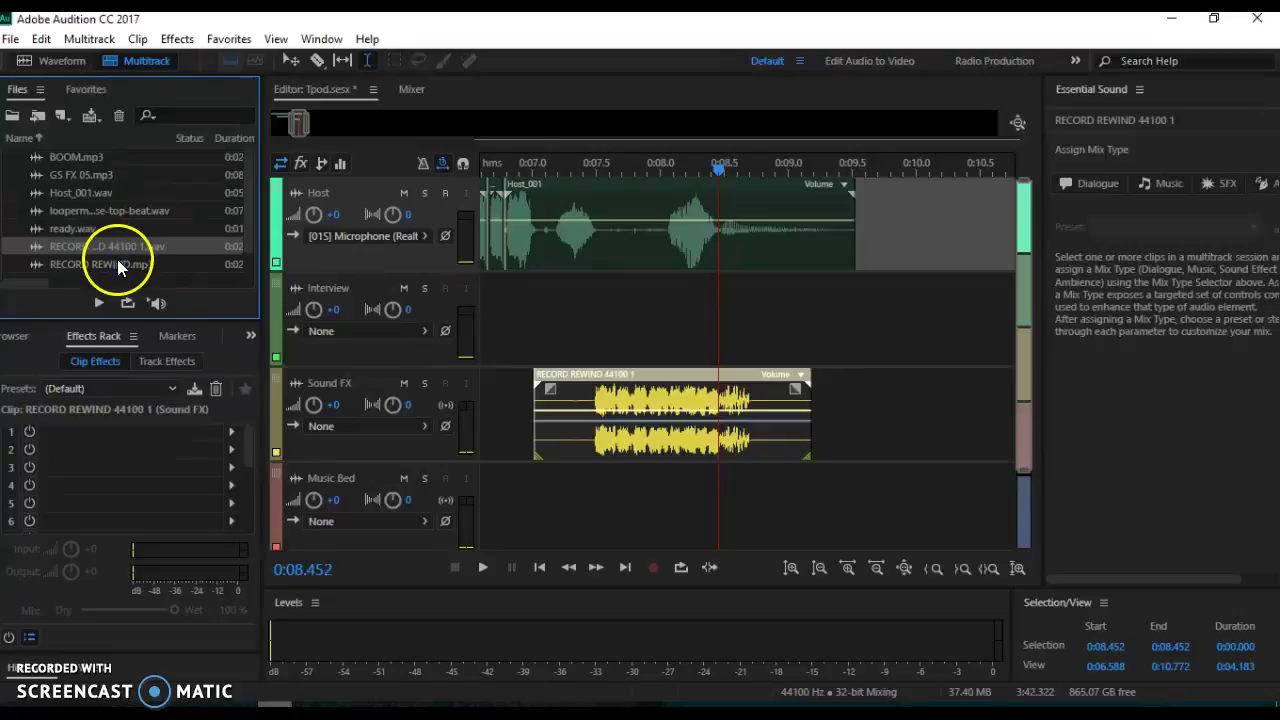
{"action": "left_click", "coordinate": [118, 262]}
{"action": "left_click", "coordinate": [124, 250]}
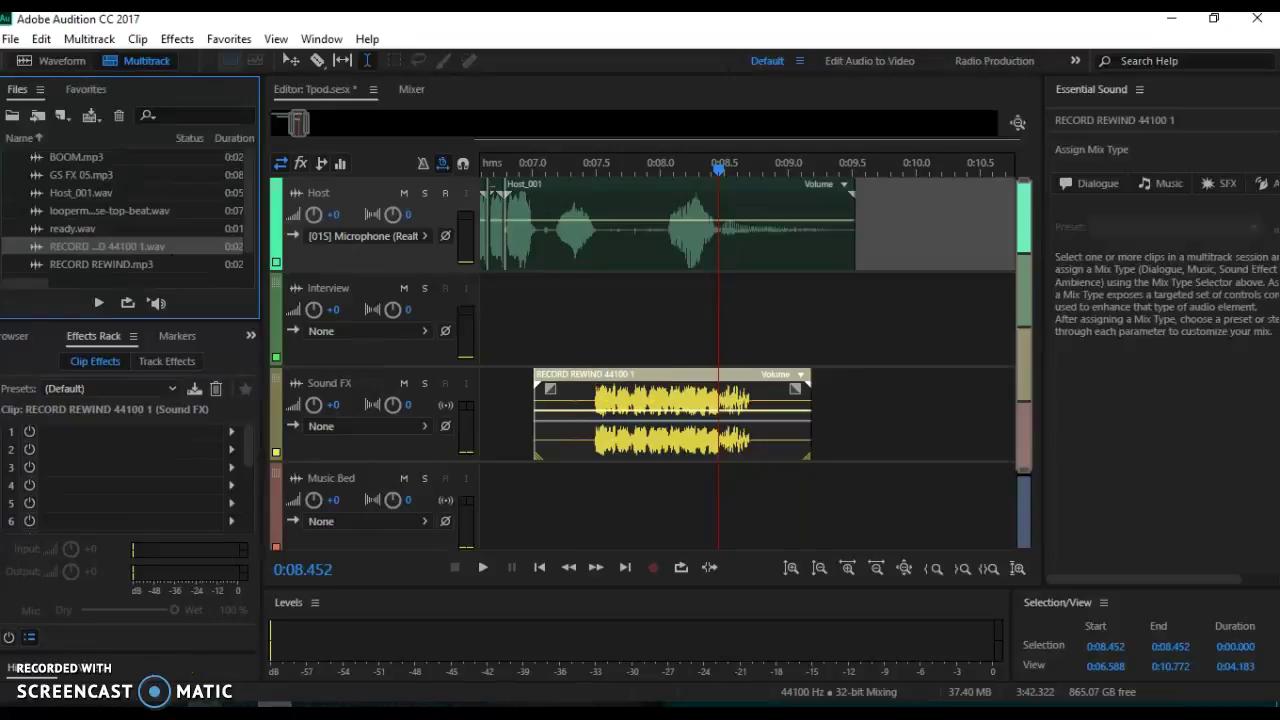
{"action": "left_click", "coordinate": [206, 705]}
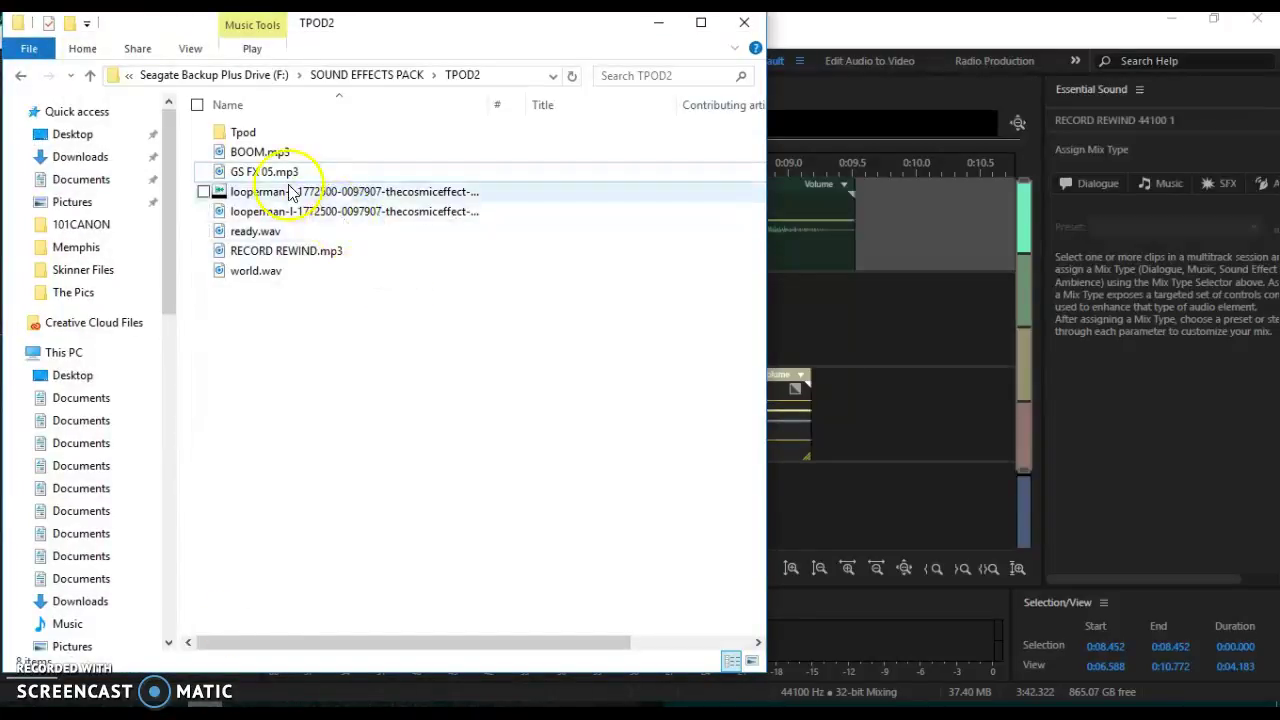
{"action": "double_click", "coordinate": [246, 133]}
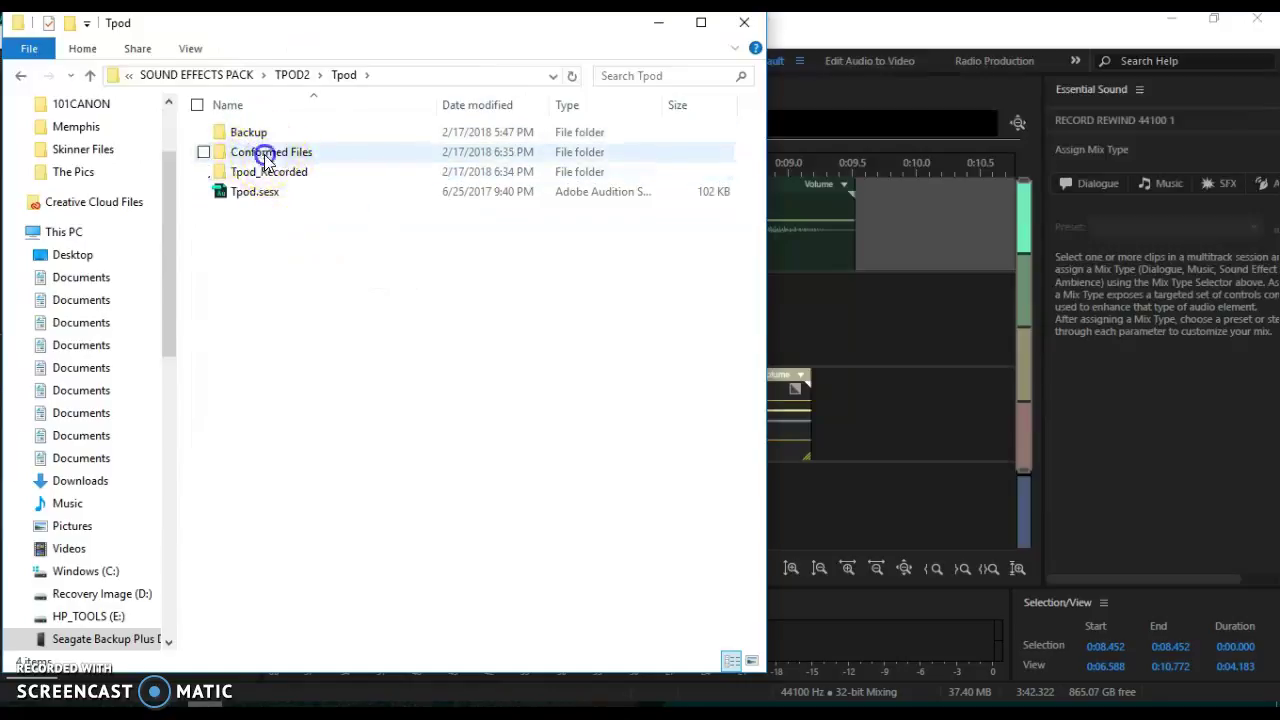
{"action": "double_click", "coordinate": [264, 154]}
{"action": "left_click_drag", "start_coordinate": [331, 103], "coordinate": [465, 104]}
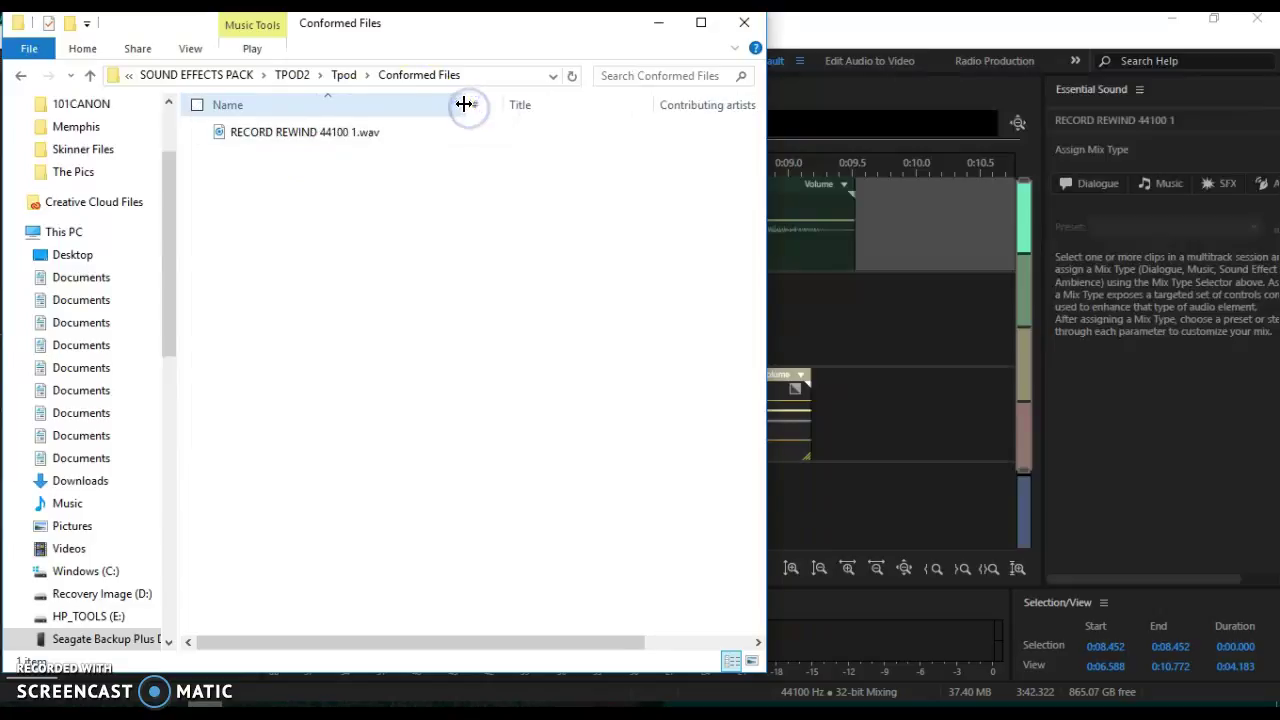
{"action": "left_click", "coordinate": [292, 75]}
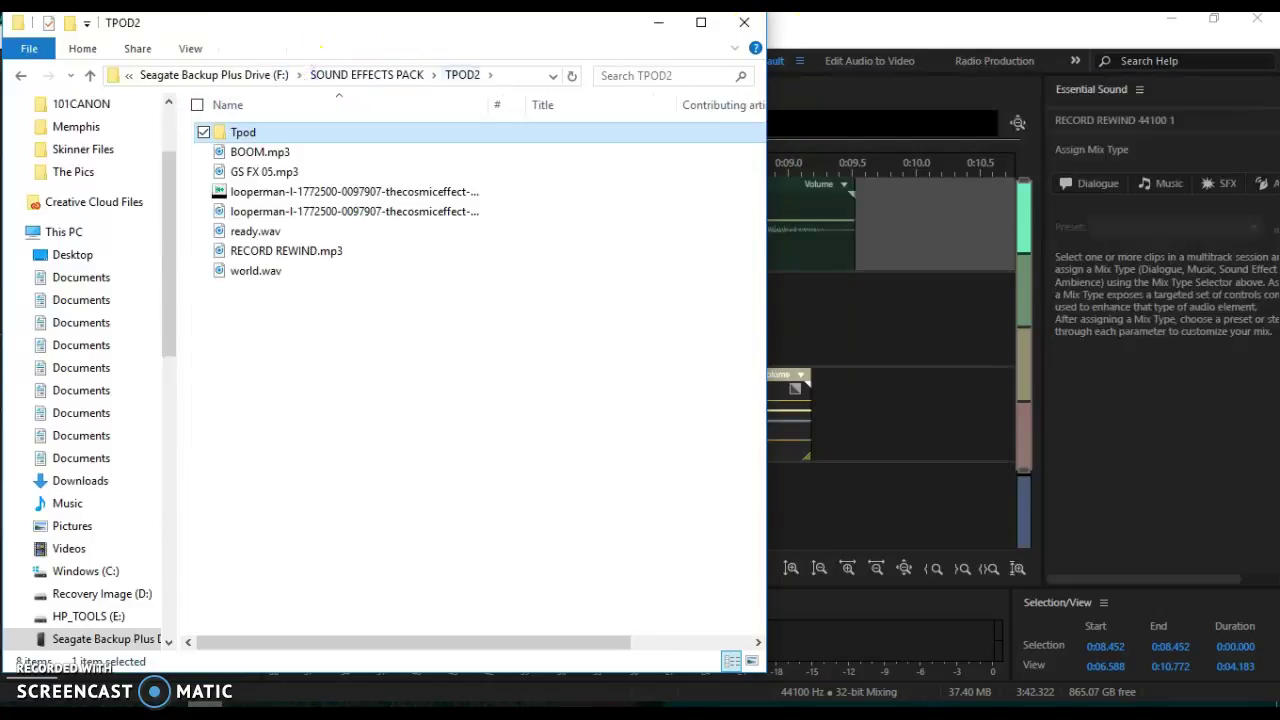
{"action": "left_click", "coordinate": [658, 22]}
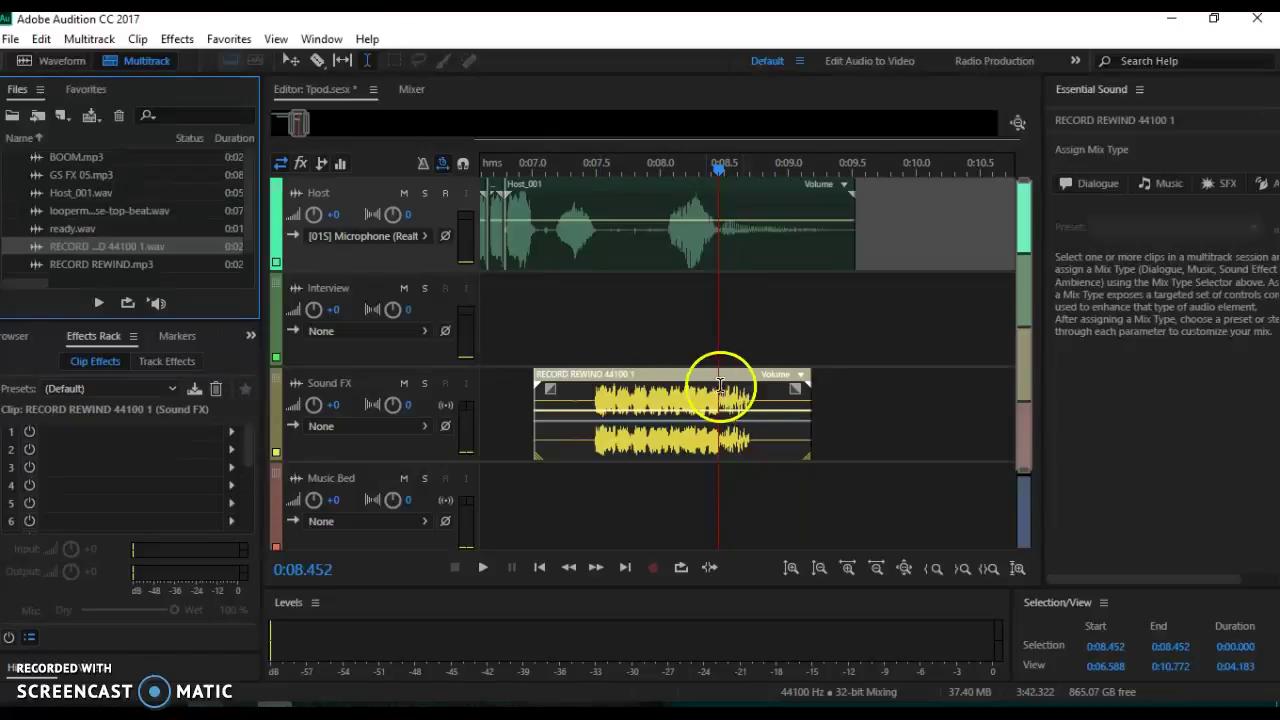
Step: Move the RECORD REWIND clip on the Sound FX track to start at about 0:00.7, and set the playhead to about 0:00.55
{"action": "left_click_drag", "start_coordinate": [632, 373], "coordinate": [677, 382]}
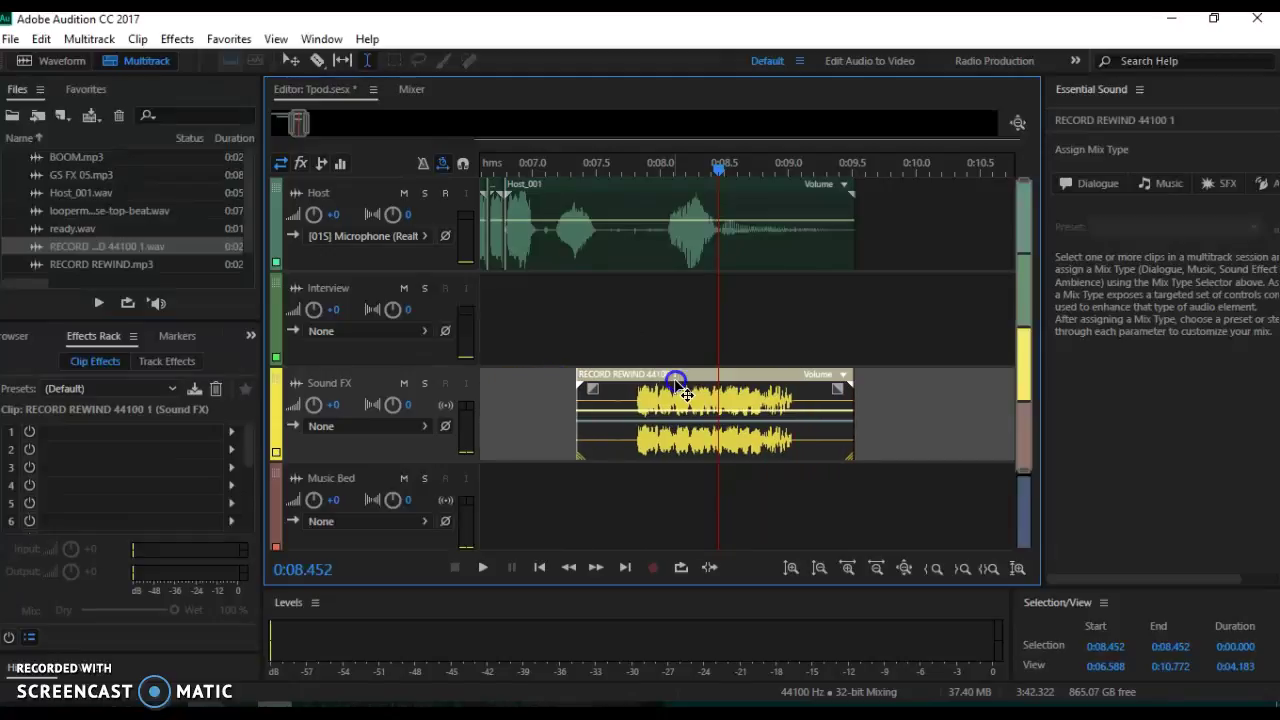
{"action": "left_click", "coordinate": [538, 567]}
{"action": "left_click", "coordinate": [538, 567]}
{"action": "left_click", "coordinate": [538, 567]}
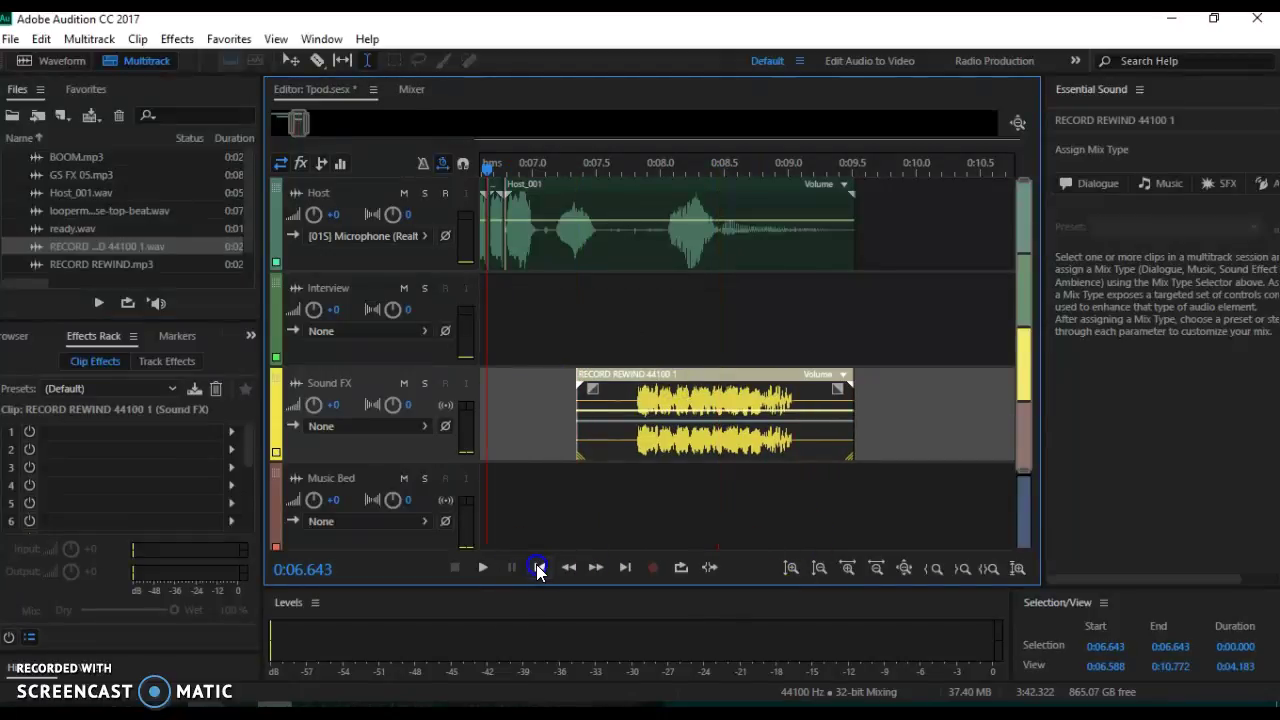
{"action": "left_click", "coordinate": [538, 567]}
{"action": "left_click_drag", "start_coordinate": [888, 381], "coordinate": [557, 380]}
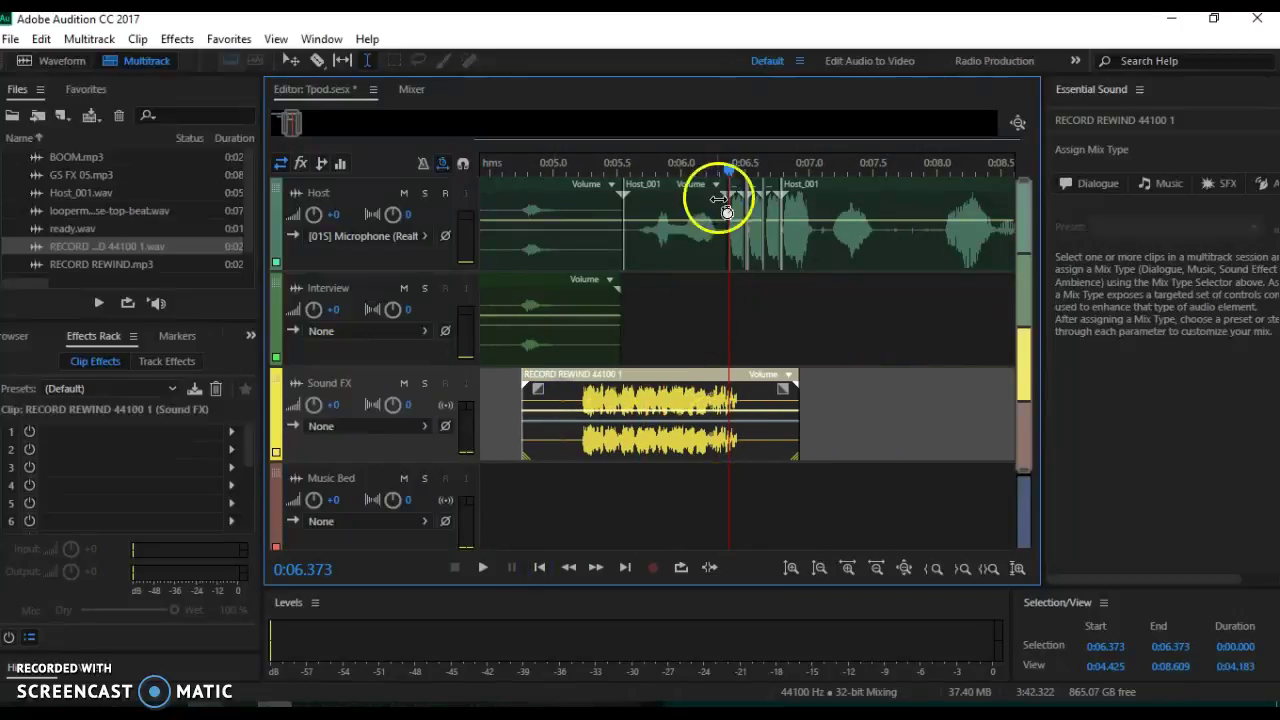
{"action": "left_click_drag", "start_coordinate": [286, 124], "coordinate": [276, 124]}
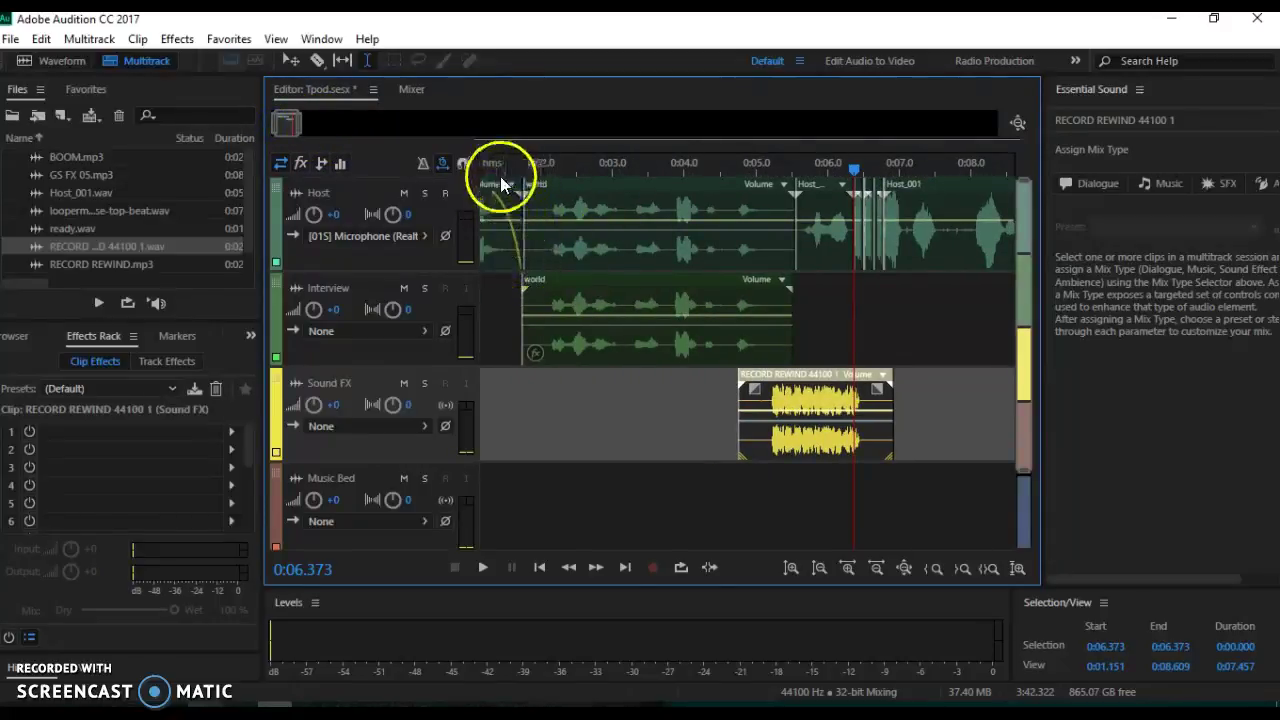
{"action": "left_click_drag", "start_coordinate": [828, 390], "coordinate": [536, 412]}
{"action": "left_click_drag", "start_coordinate": [845, 170], "coordinate": [517, 217]}
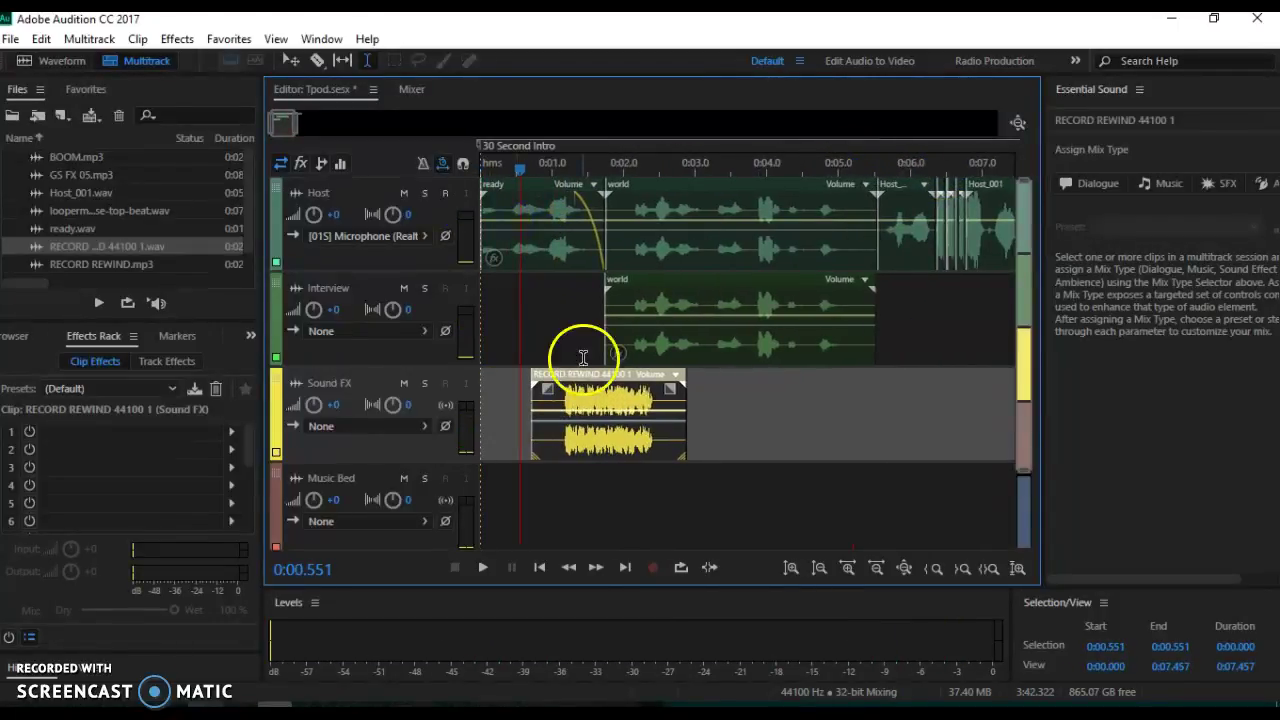
Step: Trim the RECORD REWIND clip to its audible part, from about 0:01.115 to 0:02.428
{"action": "left_click_drag", "start_coordinate": [561, 401], "coordinate": [654, 400]}
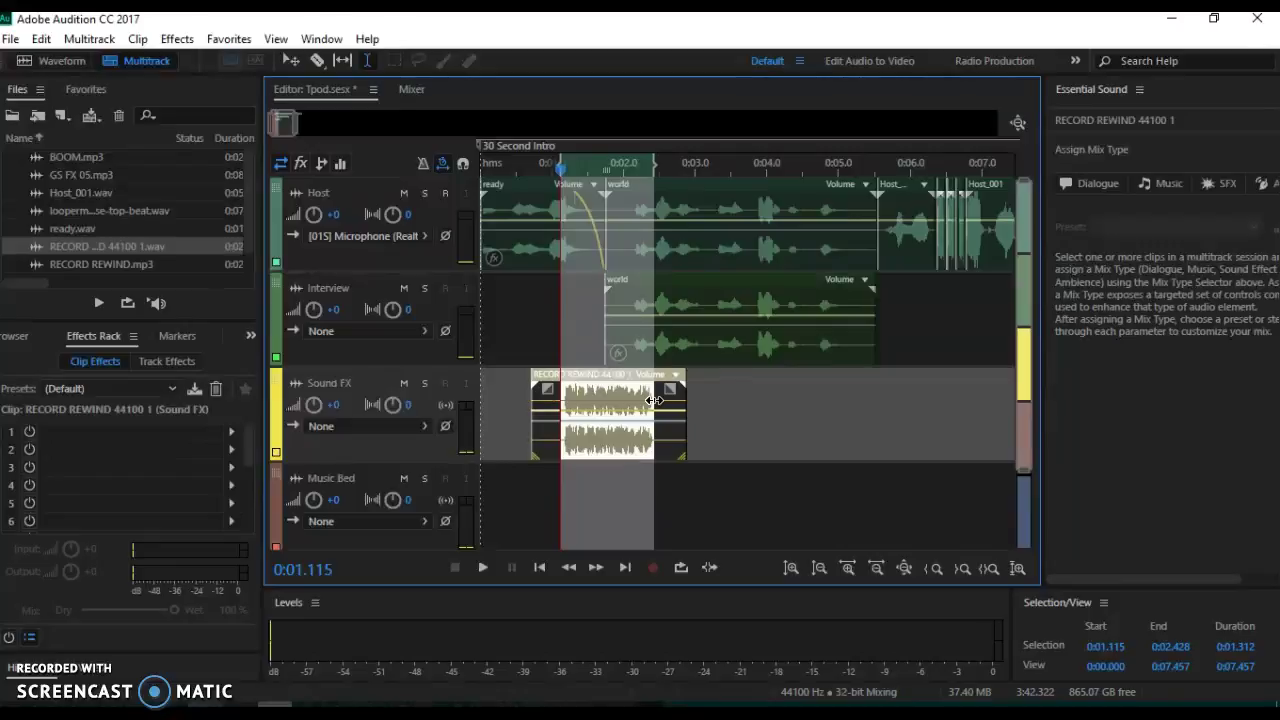
{"action": "key", "text": "ctrl+t"}
{"action": "left_click", "coordinate": [764, 430]}
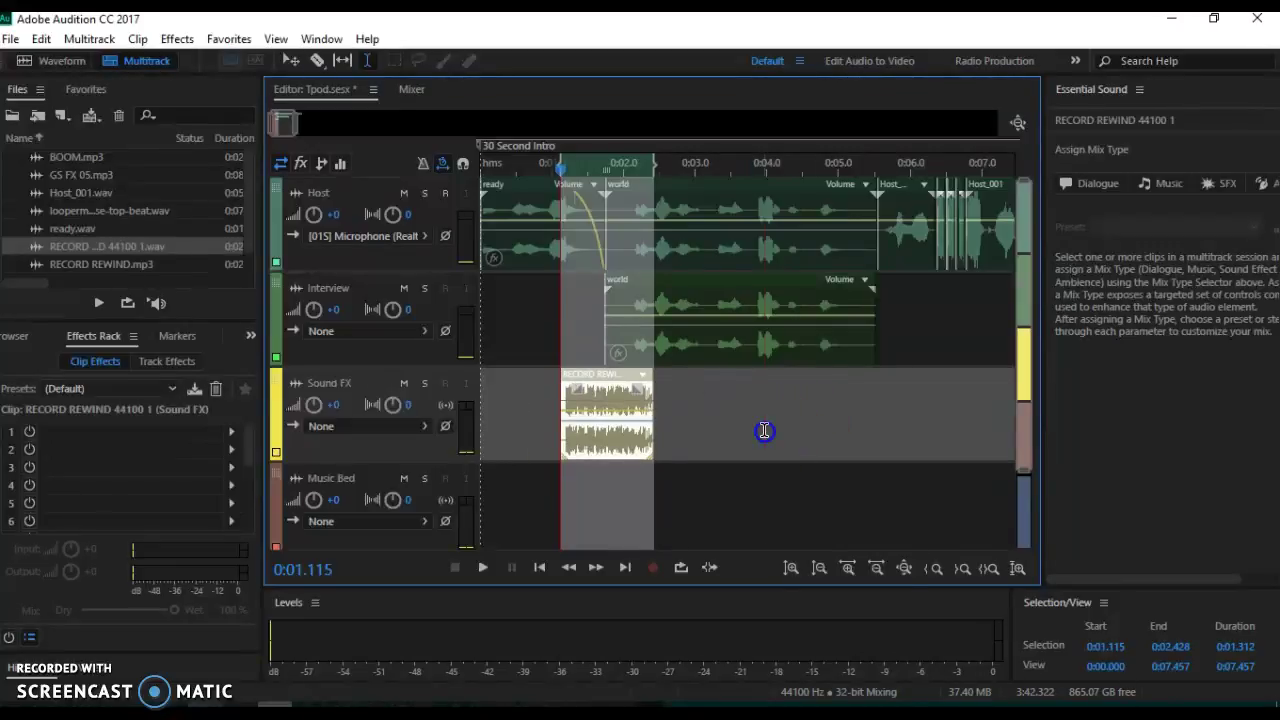
{"action": "left_click", "coordinate": [592, 376]}
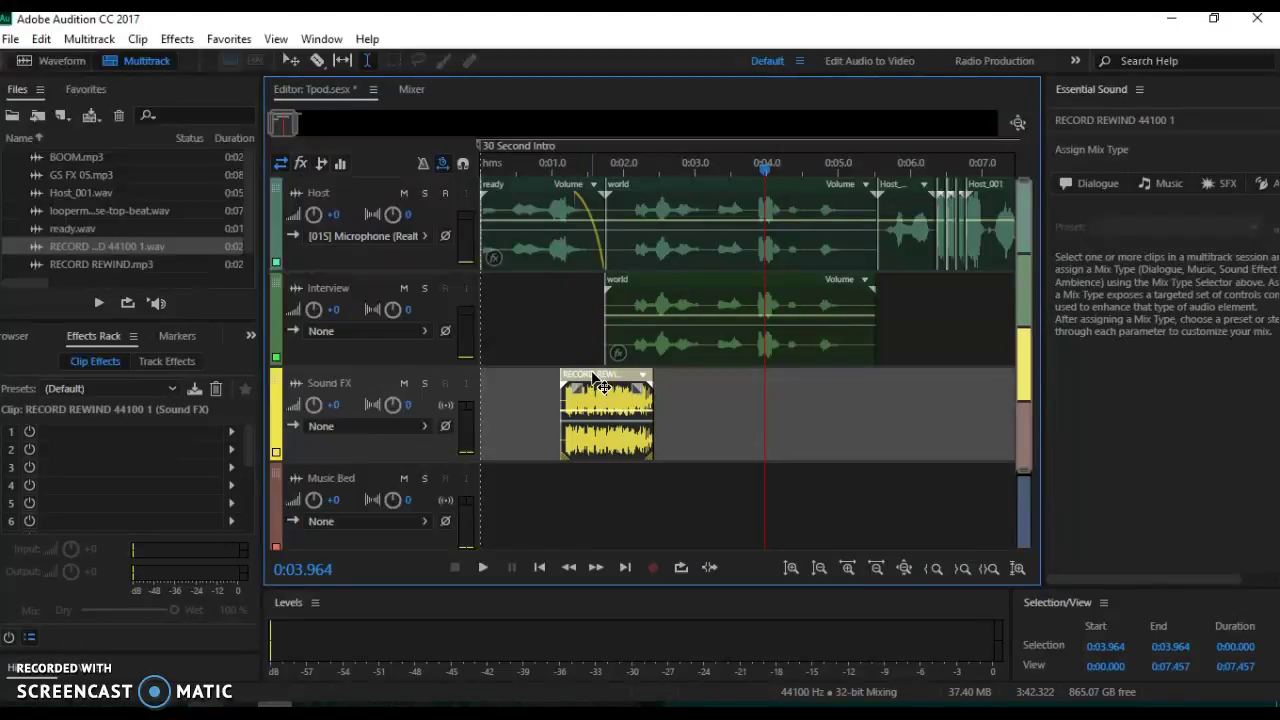
Step: Play the intro from about 0:01.0 to hear the trimmed rewind effect across the ready-to-world transition, and stop playback
{"action": "left_click_drag", "start_coordinate": [766, 168], "coordinate": [555, 172]}
{"action": "key", "text": "space"}
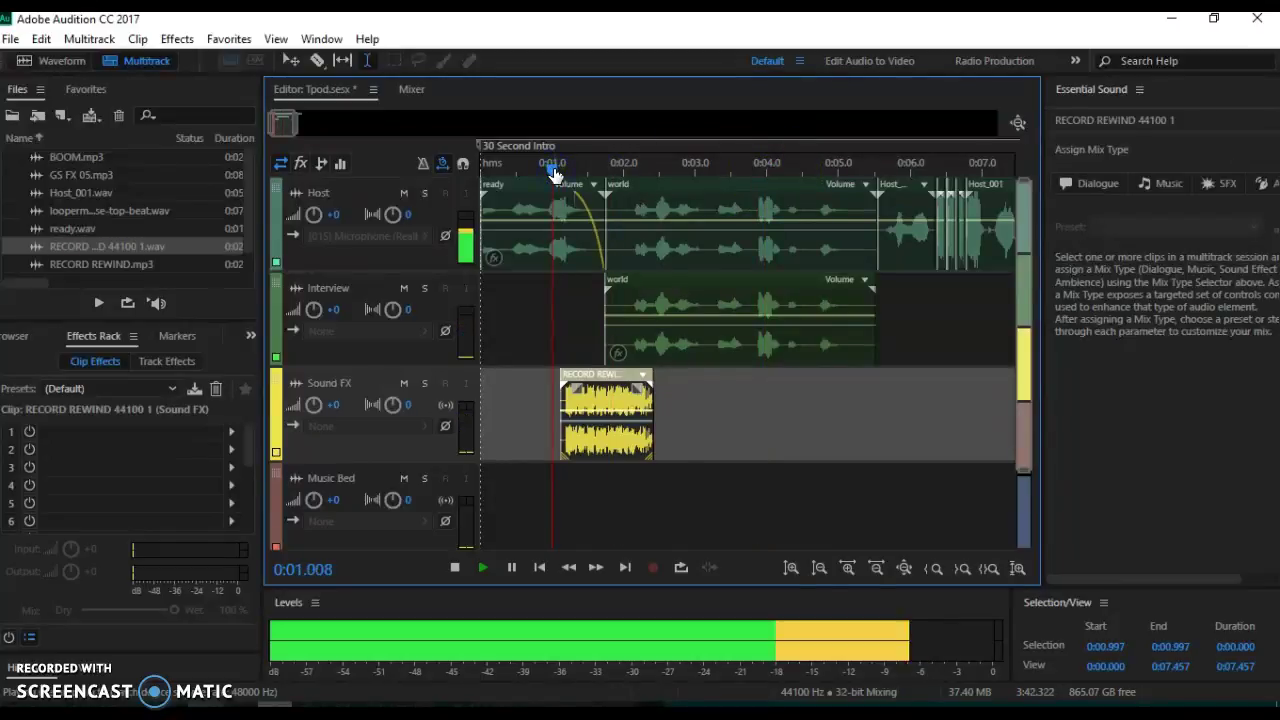
{"action": "key", "text": "space"}
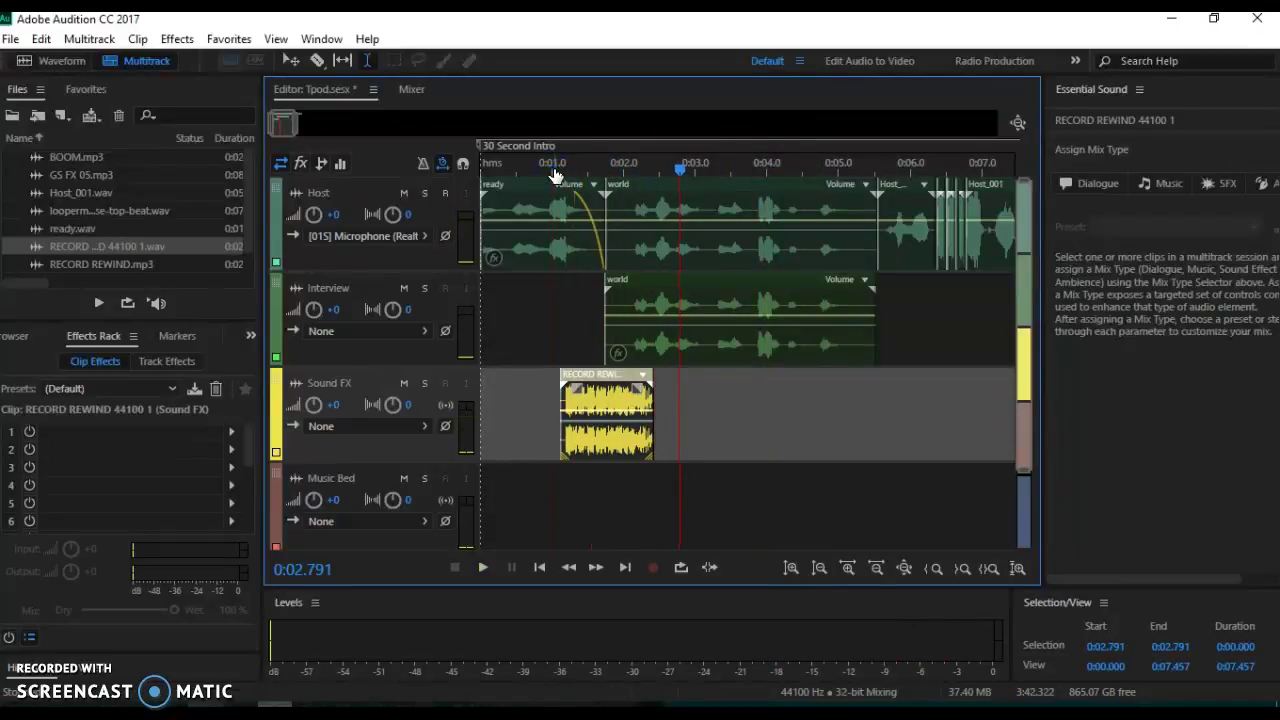
{"action": "left_click", "coordinate": [603, 383]}
{"action": "left_click", "coordinate": [557, 400]}
{"action": "left_click", "coordinate": [610, 412]}
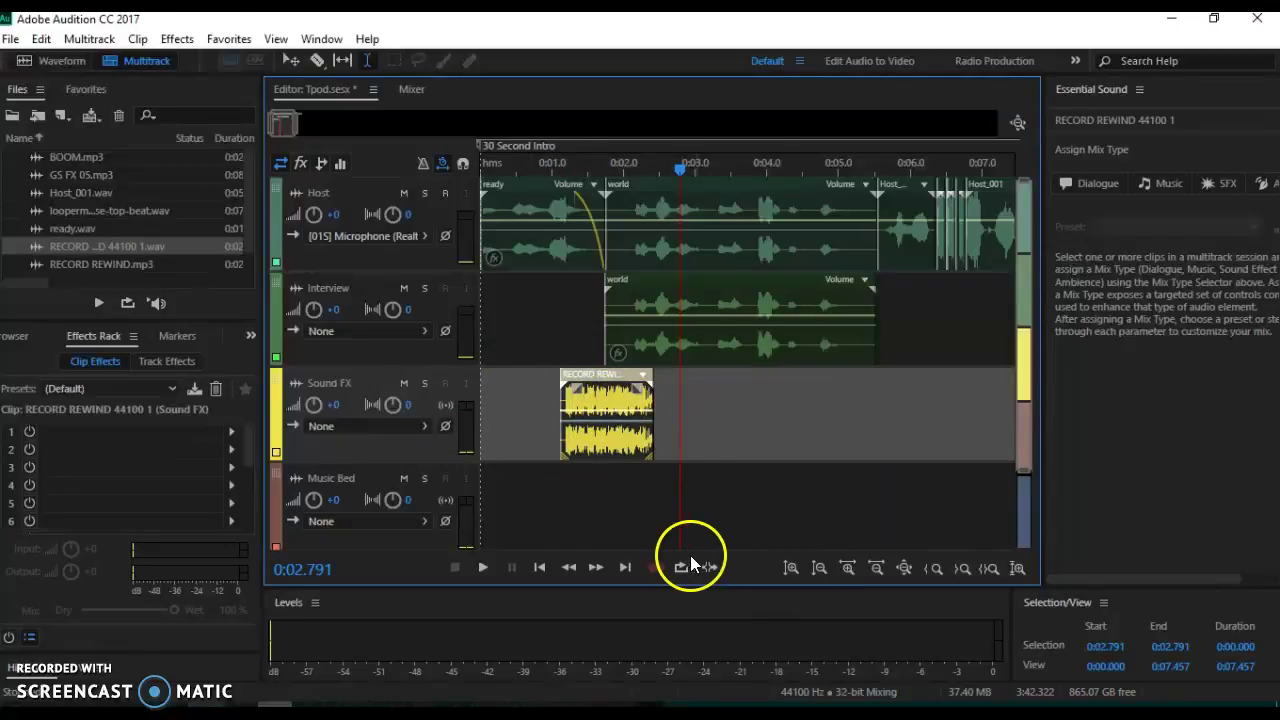
Step: Lower the Sound FX track's volume to -13.5 dB
{"action": "left_click", "coordinate": [842, 569]}
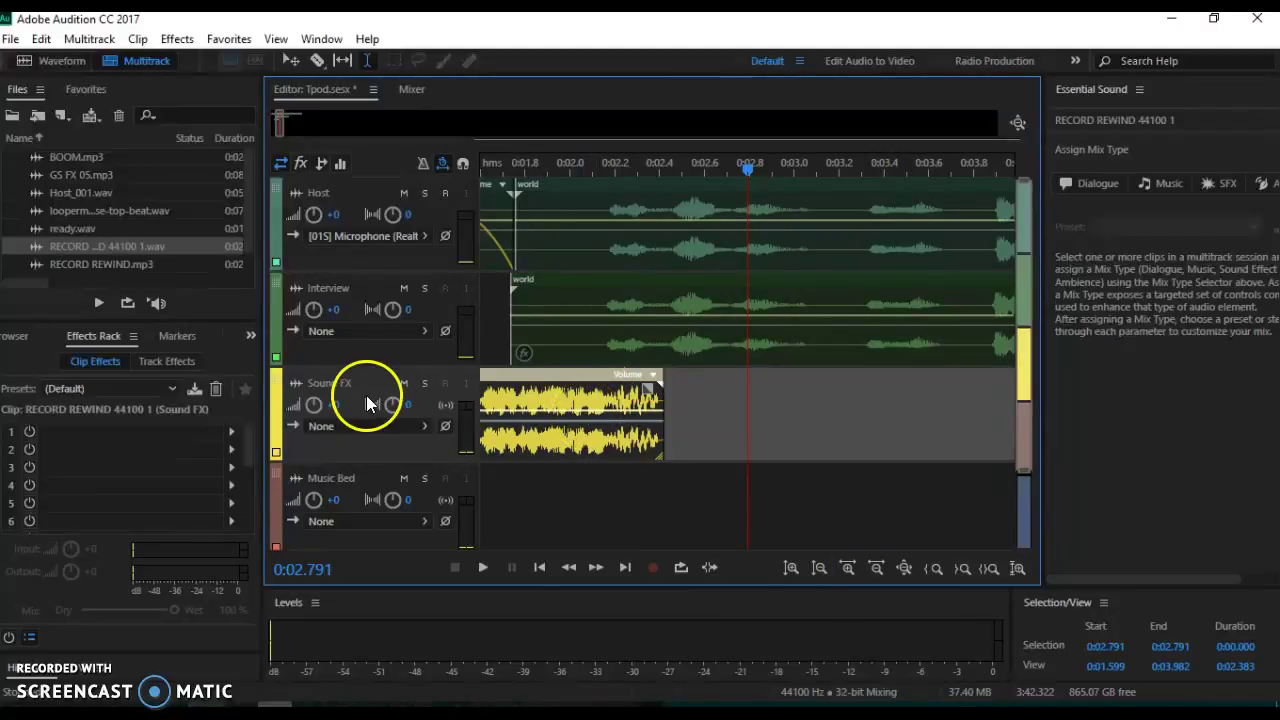
{"action": "left_click", "coordinate": [314, 405]}
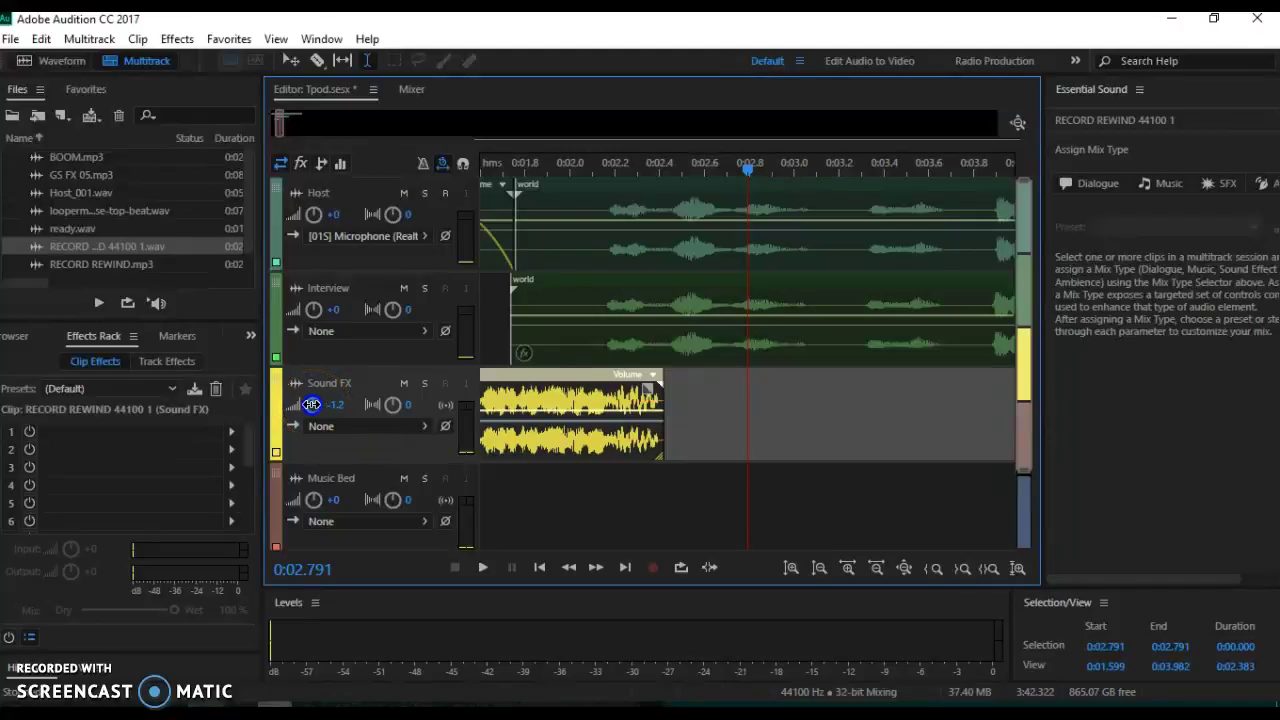
{"action": "left_click_drag", "start_coordinate": [288, 410], "coordinate": [293, 408]}
Step: Play the session from about 0:01.045 to hear the quieter record rewind effect, and stop playback after it ends
{"action": "left_click_drag", "start_coordinate": [743, 166], "coordinate": [512, 176]}
{"action": "left_click_drag", "start_coordinate": [457, 183], "coordinate": [540, 186]}
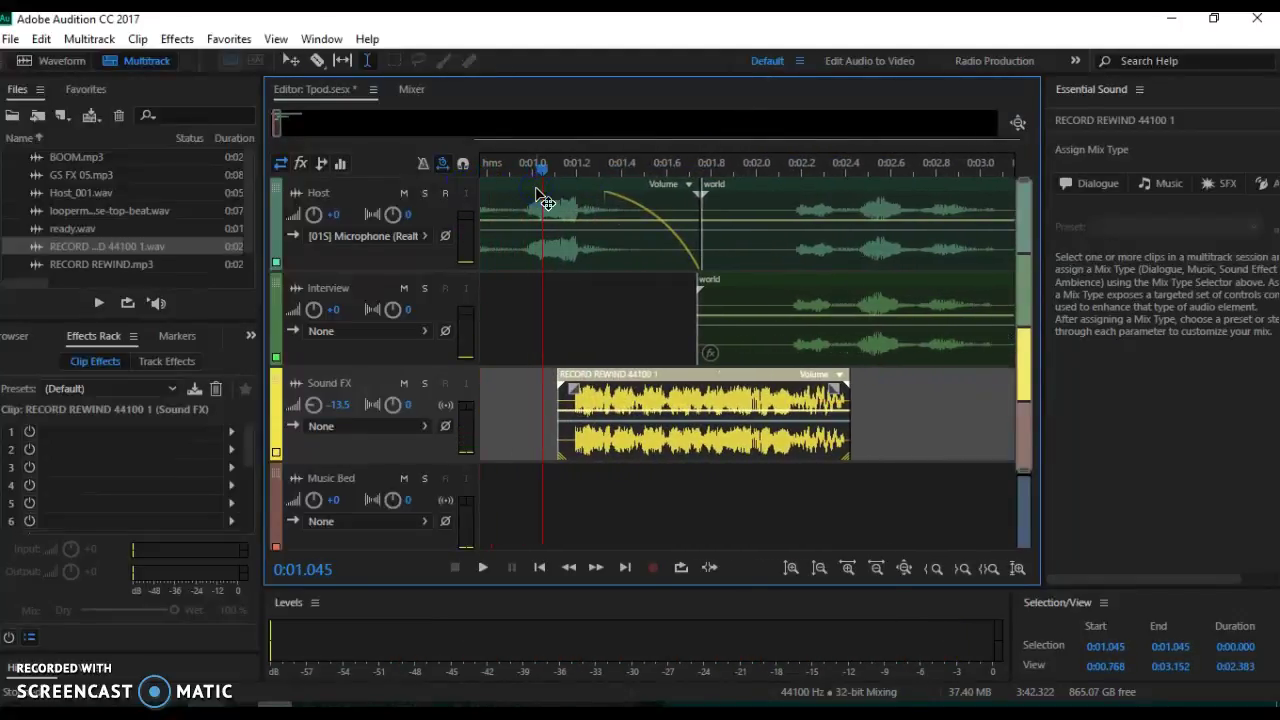
{"action": "key", "text": "space"}
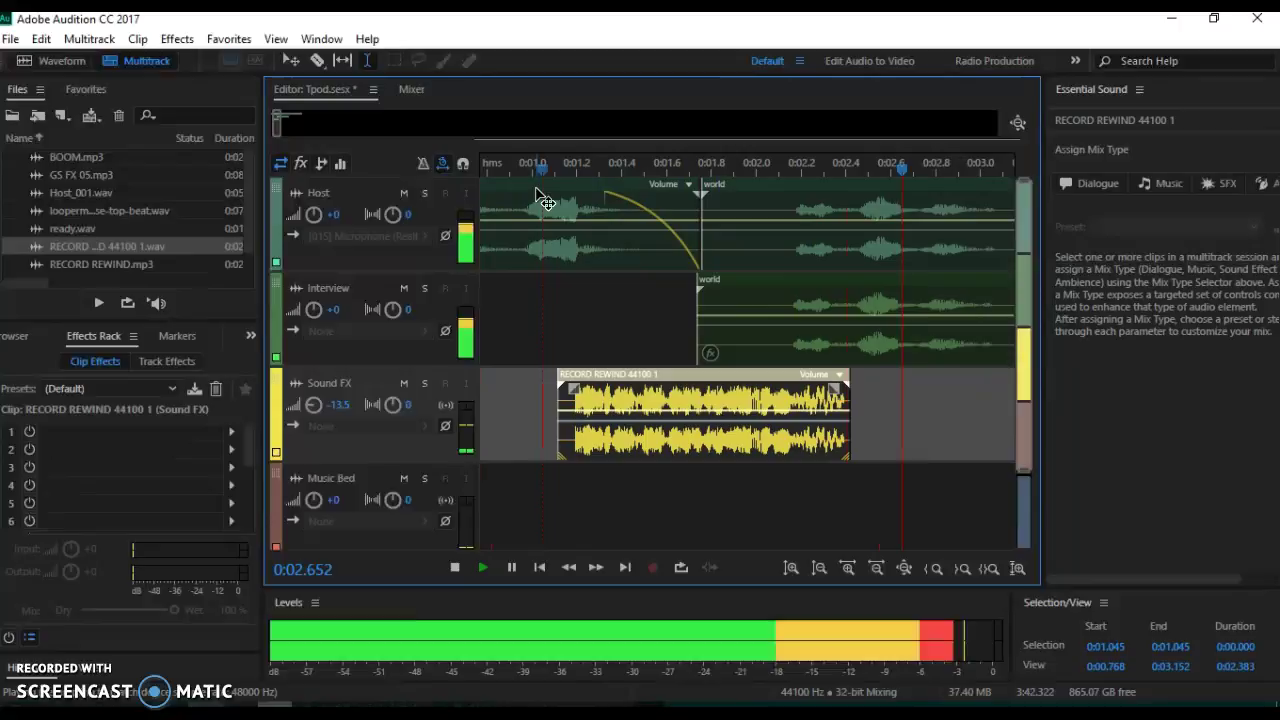
{"action": "key", "text": "space"}
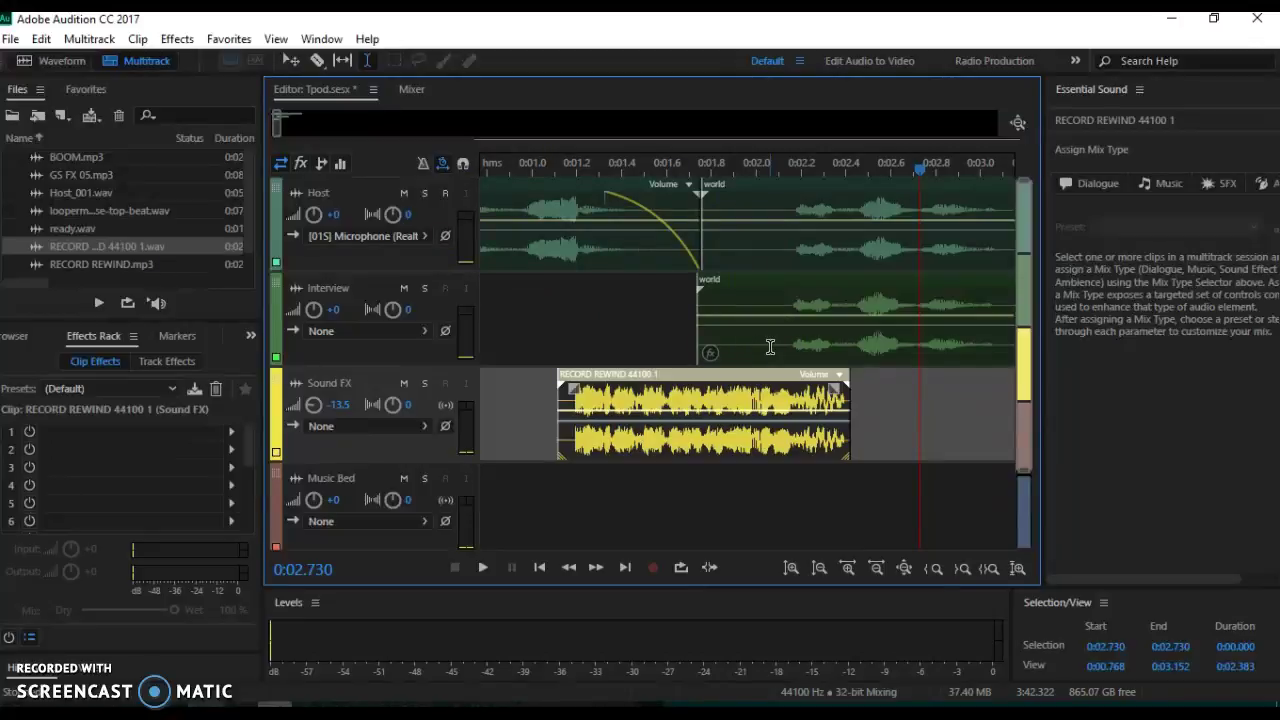
Step: Add GS FX 05.mp3 to the Sound FX track, starting at about 0:08.0 under the last Host_001 clip
{"action": "left_click", "coordinate": [116, 175]}
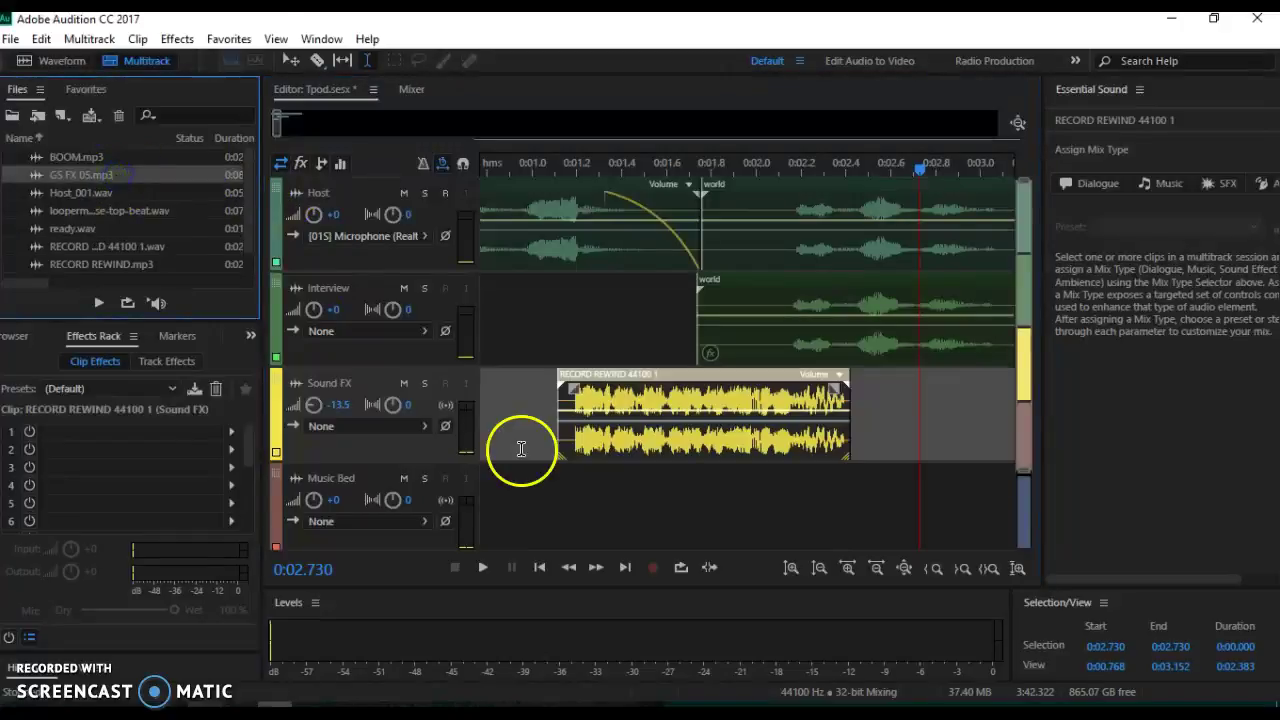
{"action": "left_click", "coordinate": [625, 568]}
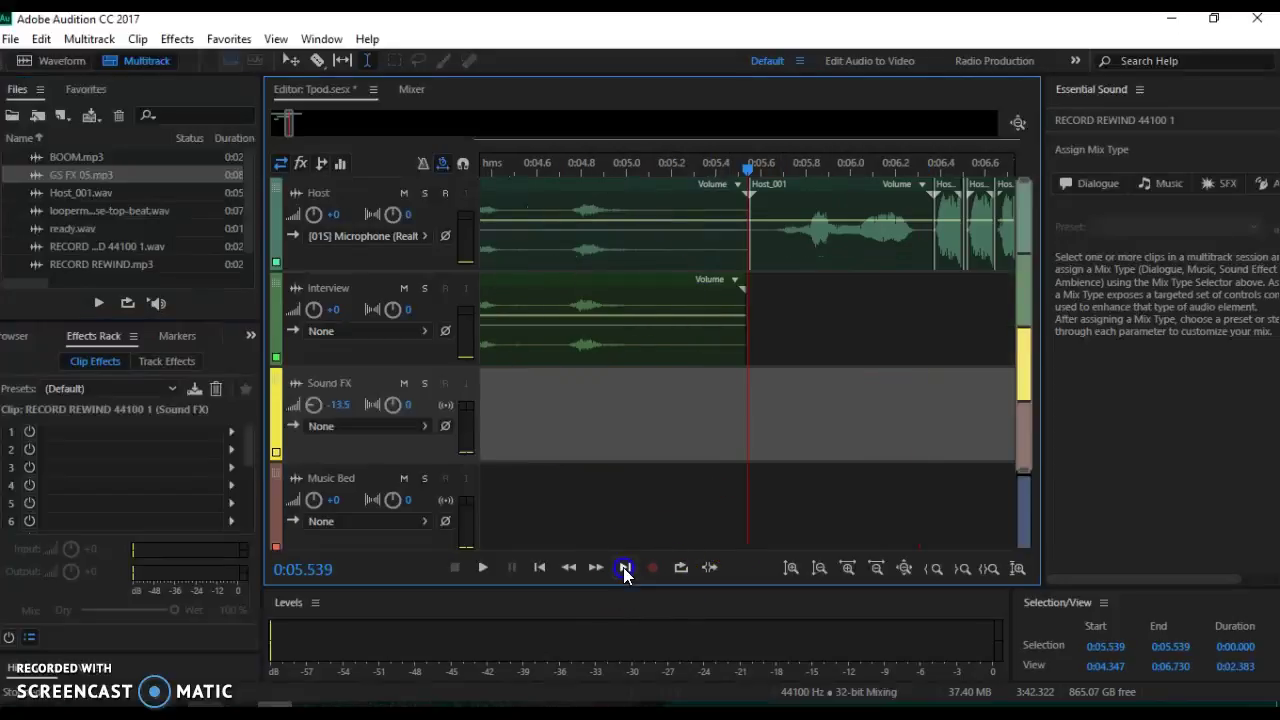
{"action": "left_click", "coordinate": [624, 568]}
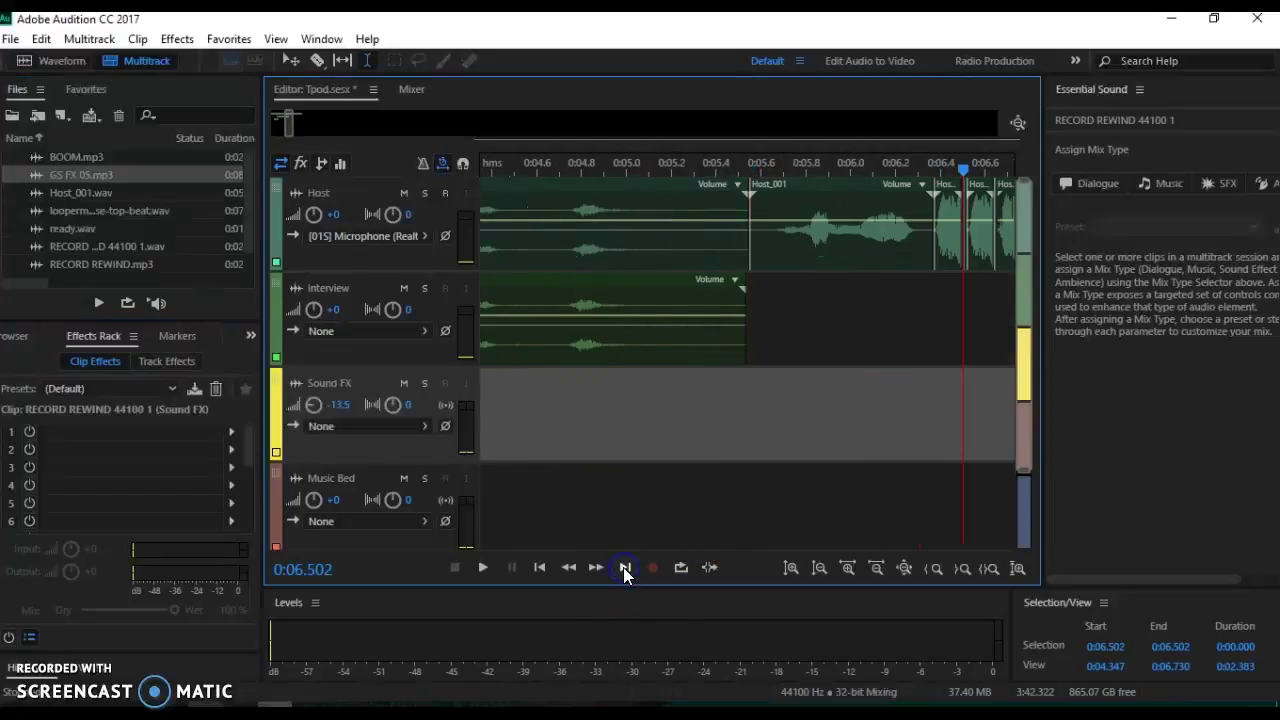
{"action": "left_click", "coordinate": [624, 568]}
{"action": "left_click", "coordinate": [624, 568]}
{"action": "left_click", "coordinate": [624, 568]}
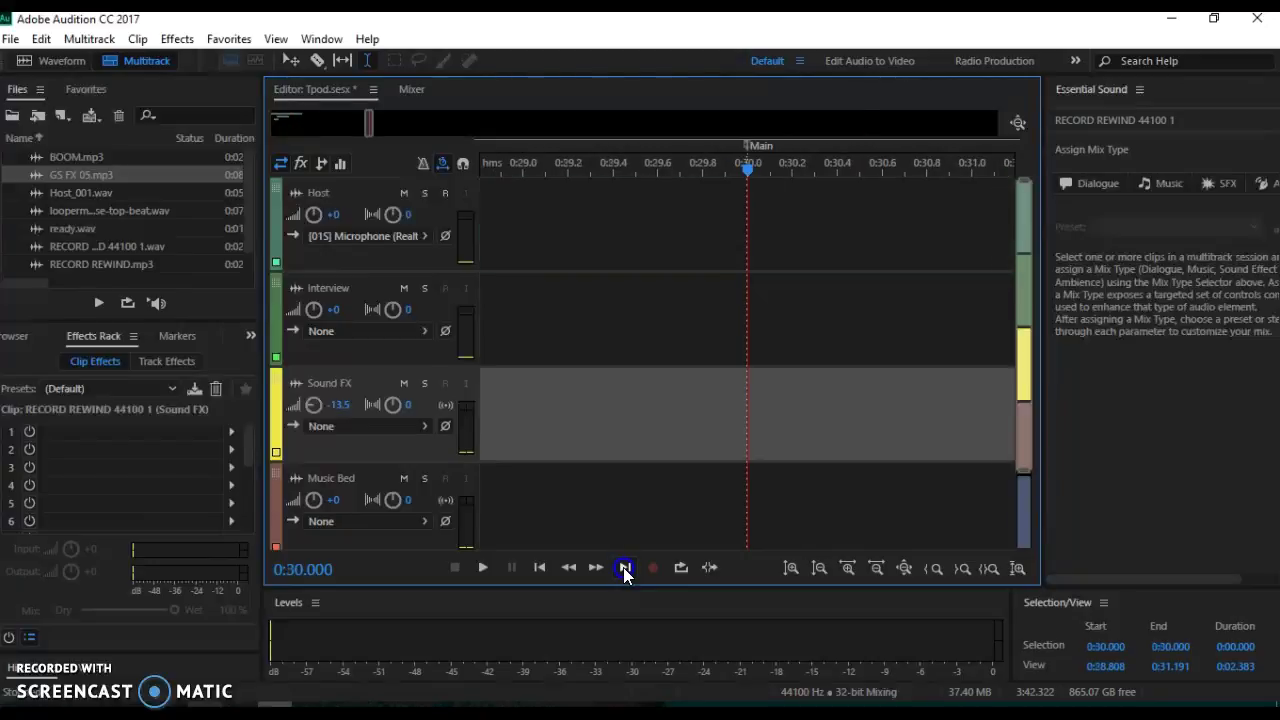
{"action": "left_click_drag", "start_coordinate": [856, 125], "coordinate": [357, 175]}
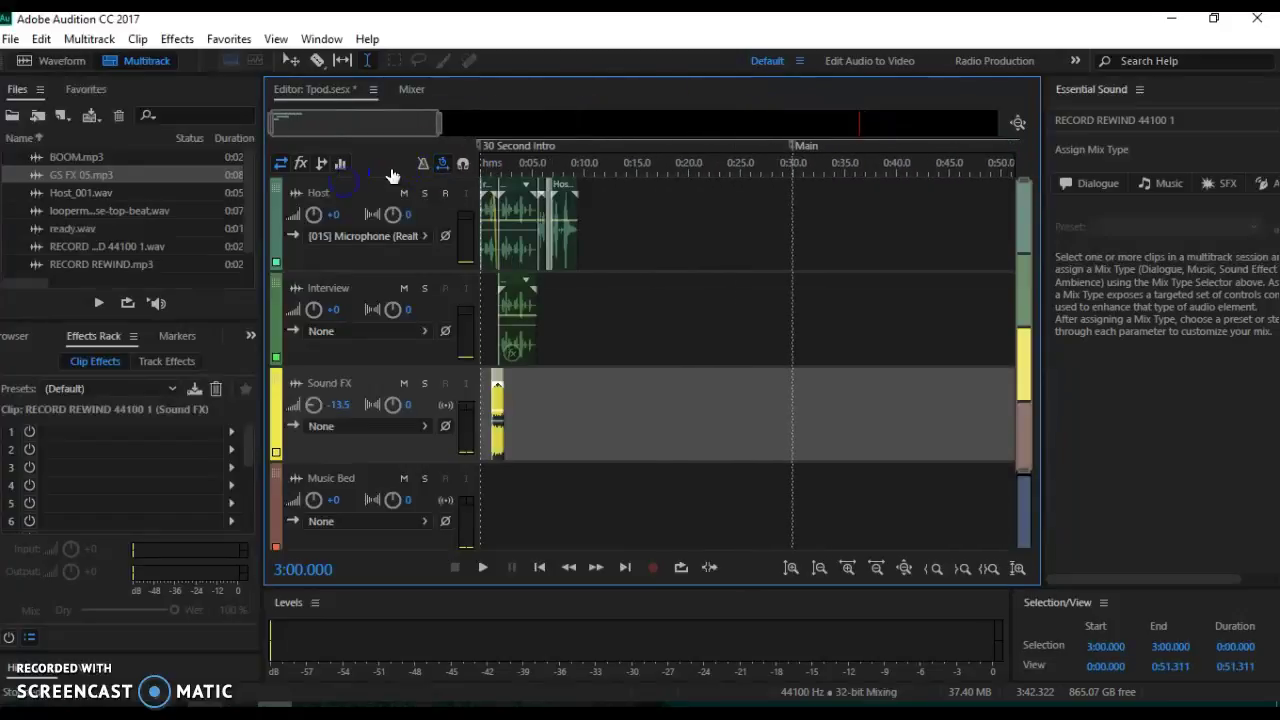
{"action": "left_click_drag", "start_coordinate": [440, 124], "coordinate": [333, 155]}
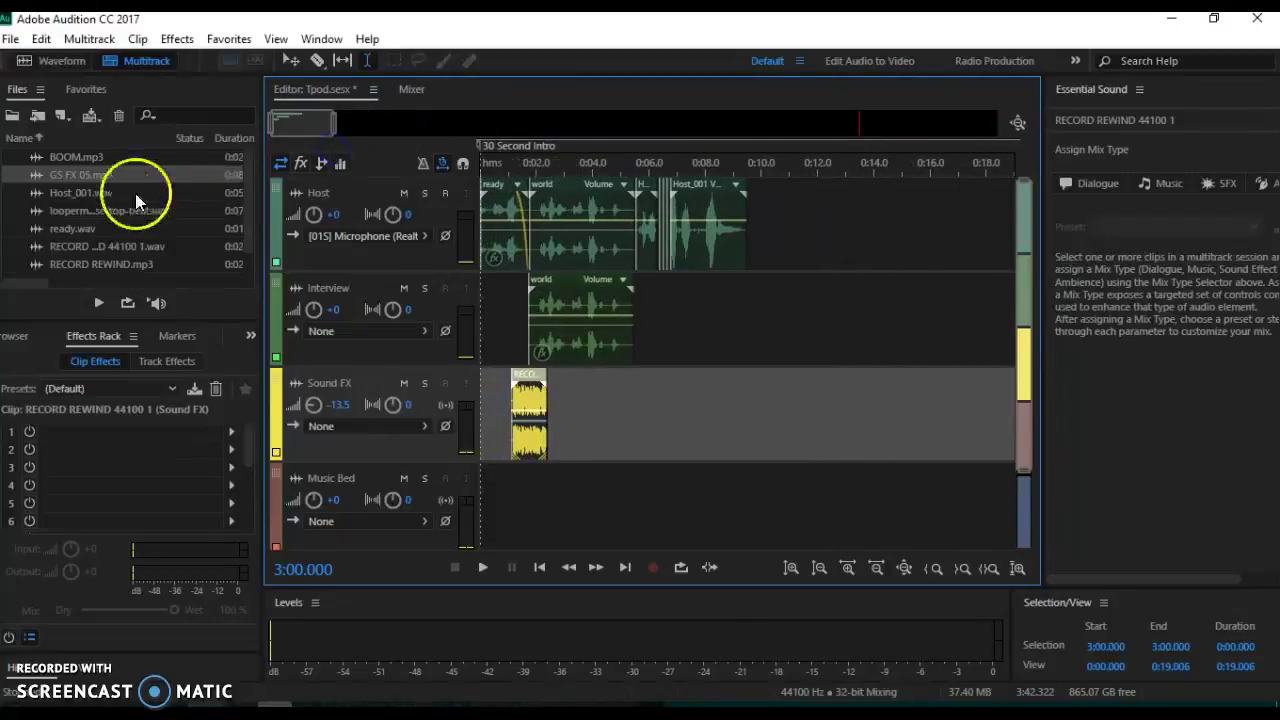
{"action": "left_click_drag", "start_coordinate": [124, 174], "coordinate": [709, 397]}
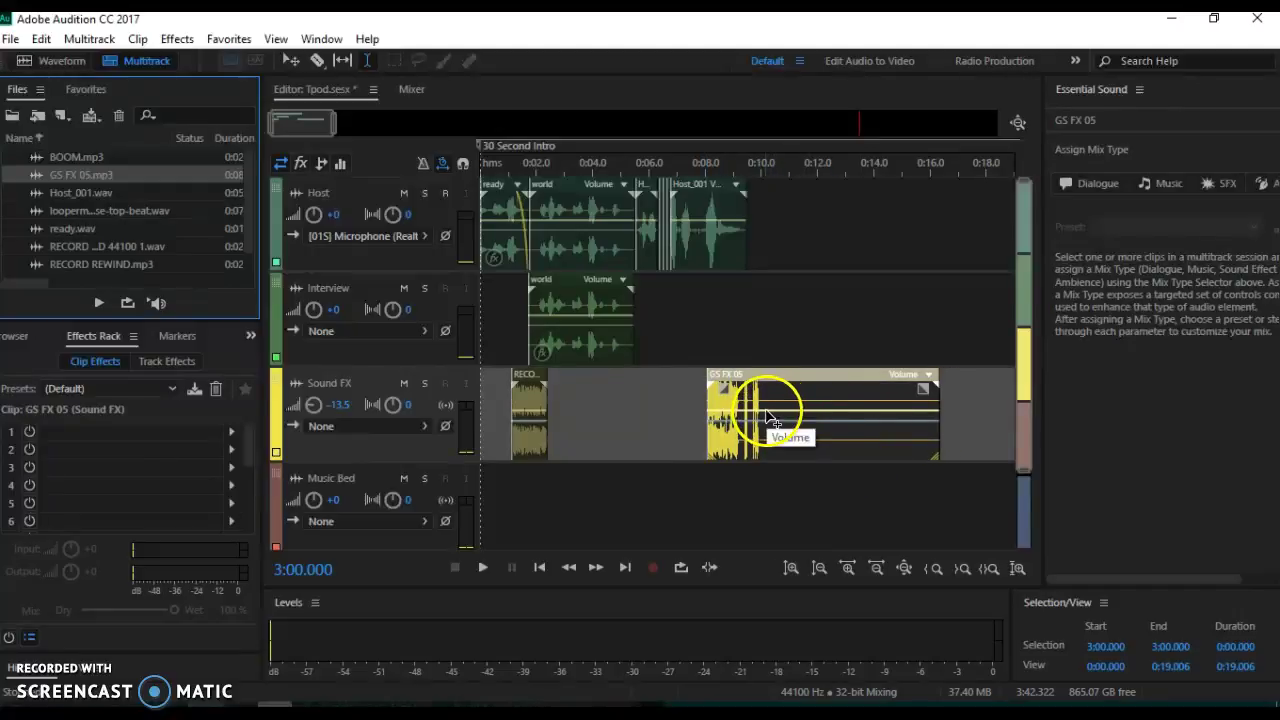
Step: Delete the silent tail of the GS FX 05 clip from about 0:10.07 to its end
{"action": "left_click", "coordinate": [369, 62]}
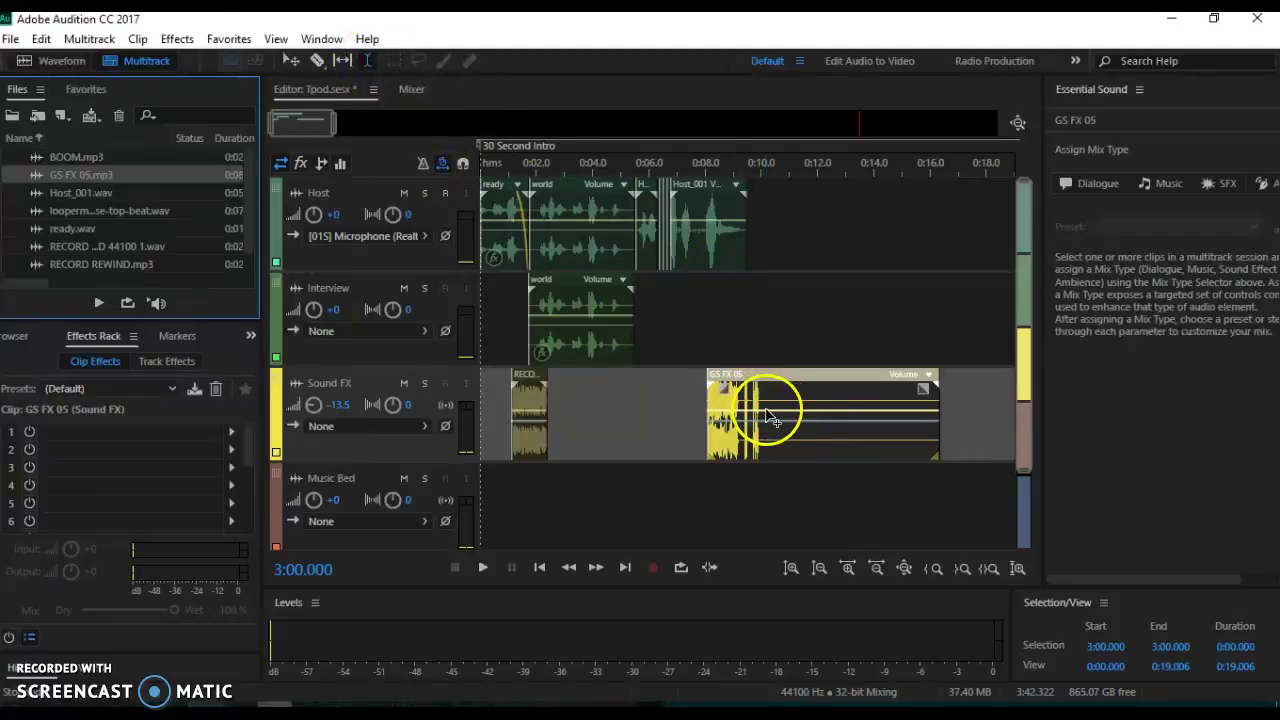
{"action": "left_click_drag", "start_coordinate": [764, 402], "coordinate": [960, 410]}
{"action": "key", "text": "Delete"}
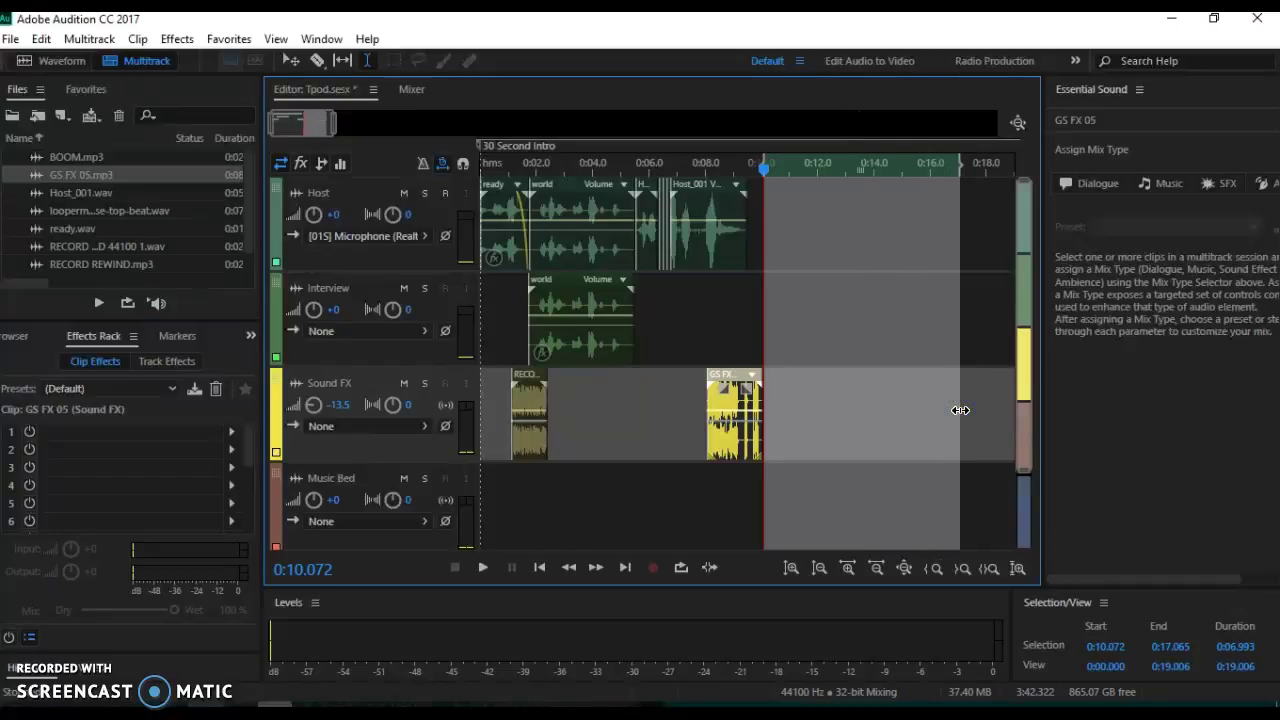
Step: Play the session from about 0:07.26 to hear the GS FX 05 effect with the host's ending
{"action": "left_click_drag", "start_coordinate": [763, 177], "coordinate": [713, 178]}
{"action": "left_click", "coordinate": [757, 307]}
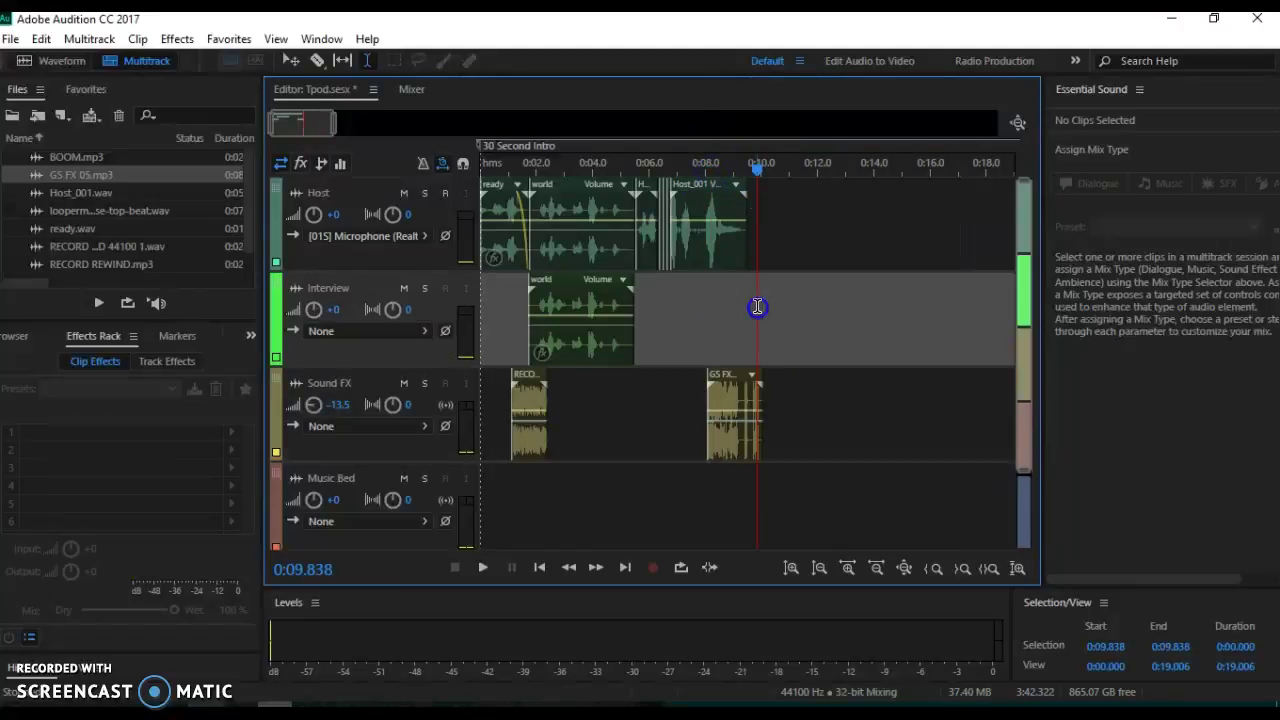
{"action": "left_click_drag", "start_coordinate": [757, 167], "coordinate": [682, 170]}
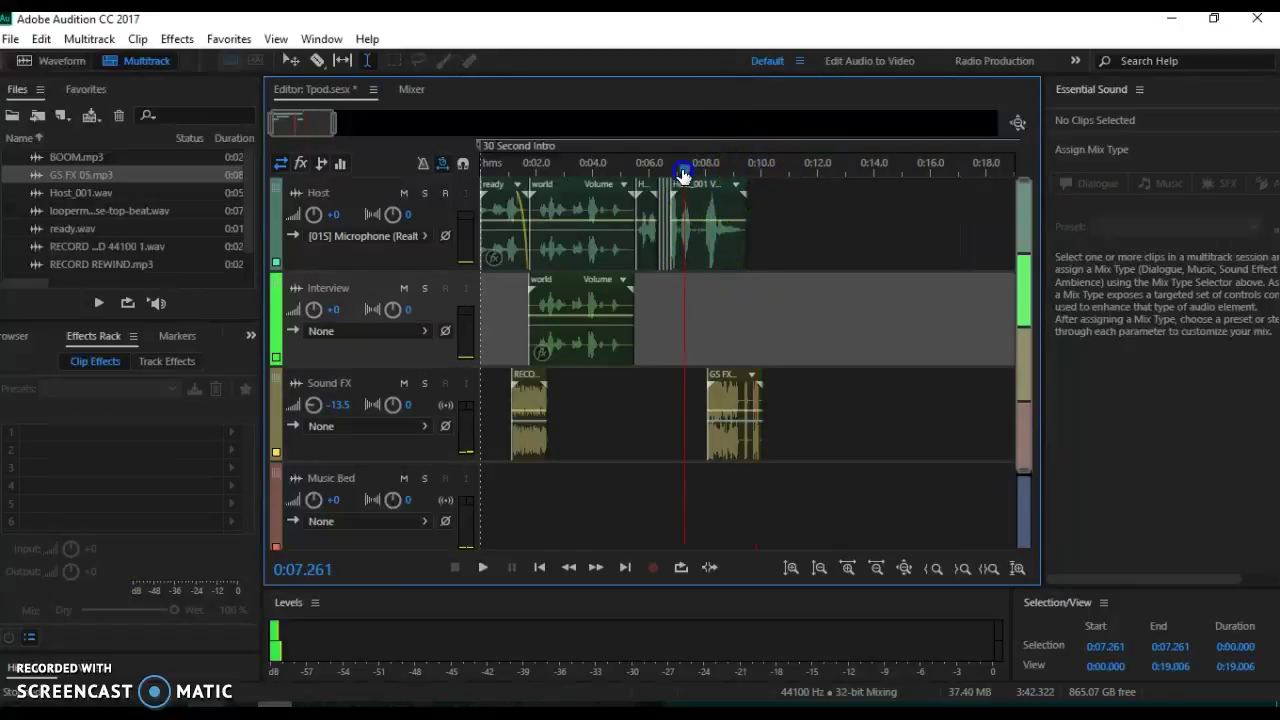
{"action": "key", "text": "space"}
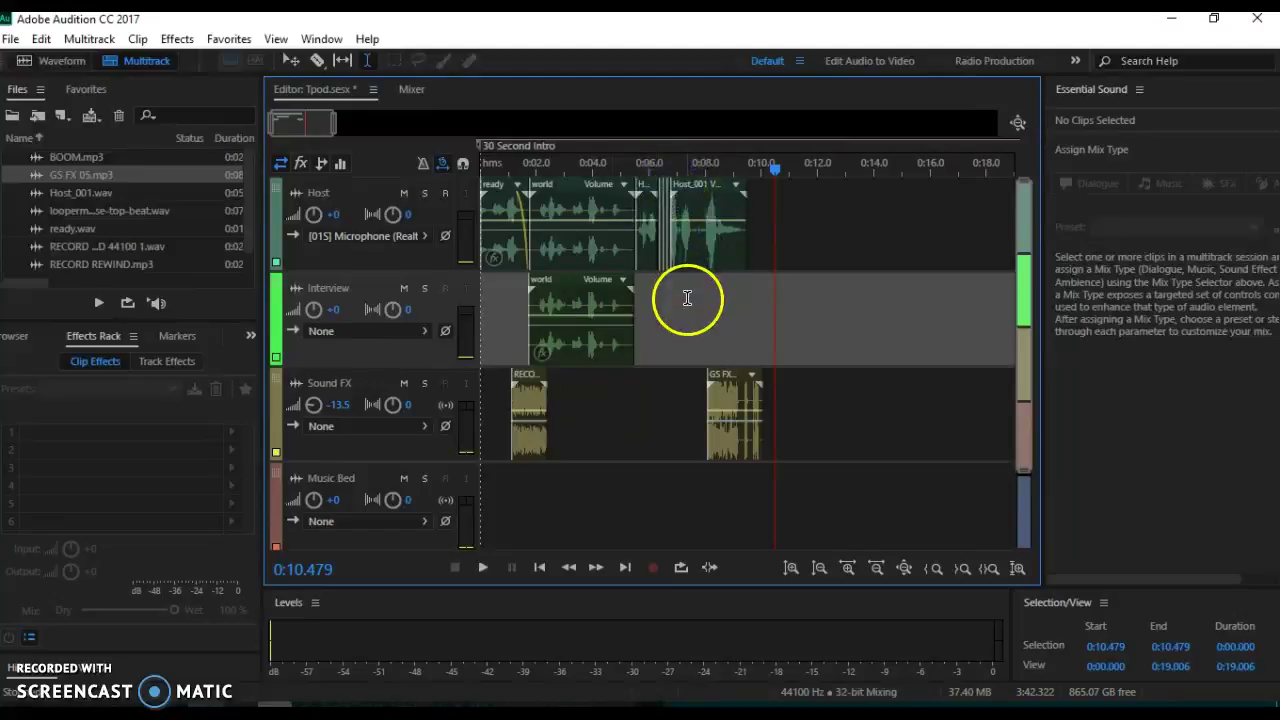
Step: Add BOOM.mp3 to the Sound FX track as a conformed copy, overlapping the GS FX 05 clip from about 0:09.0
{"action": "left_click_drag", "start_coordinate": [92, 158], "coordinate": [884, 424]}
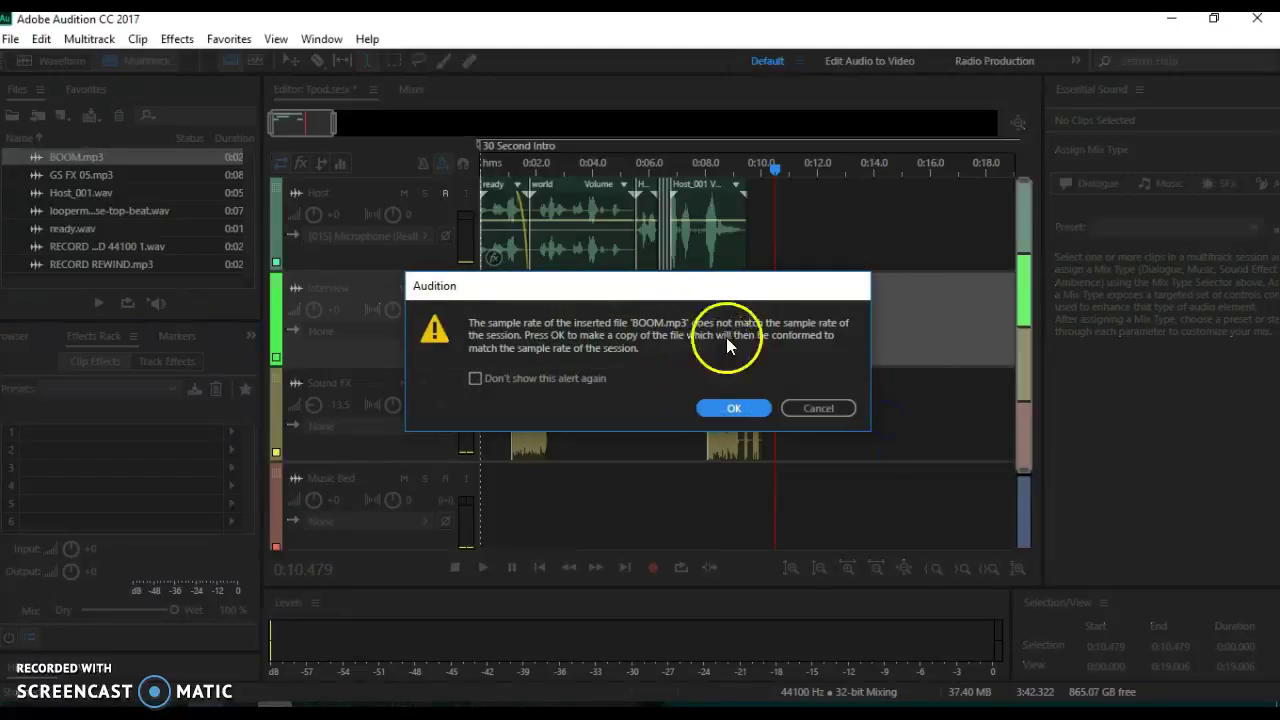
{"action": "left_click", "coordinate": [733, 408]}
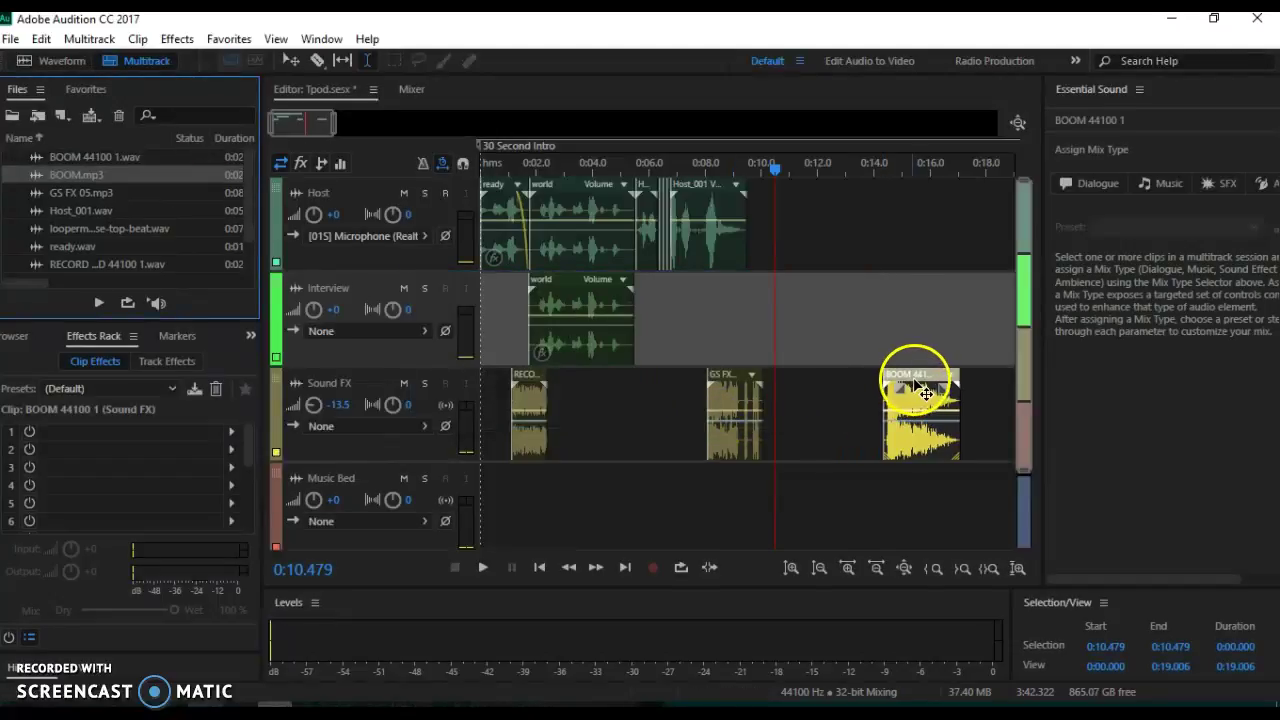
{"action": "left_click_drag", "start_coordinate": [930, 388], "coordinate": [783, 400]}
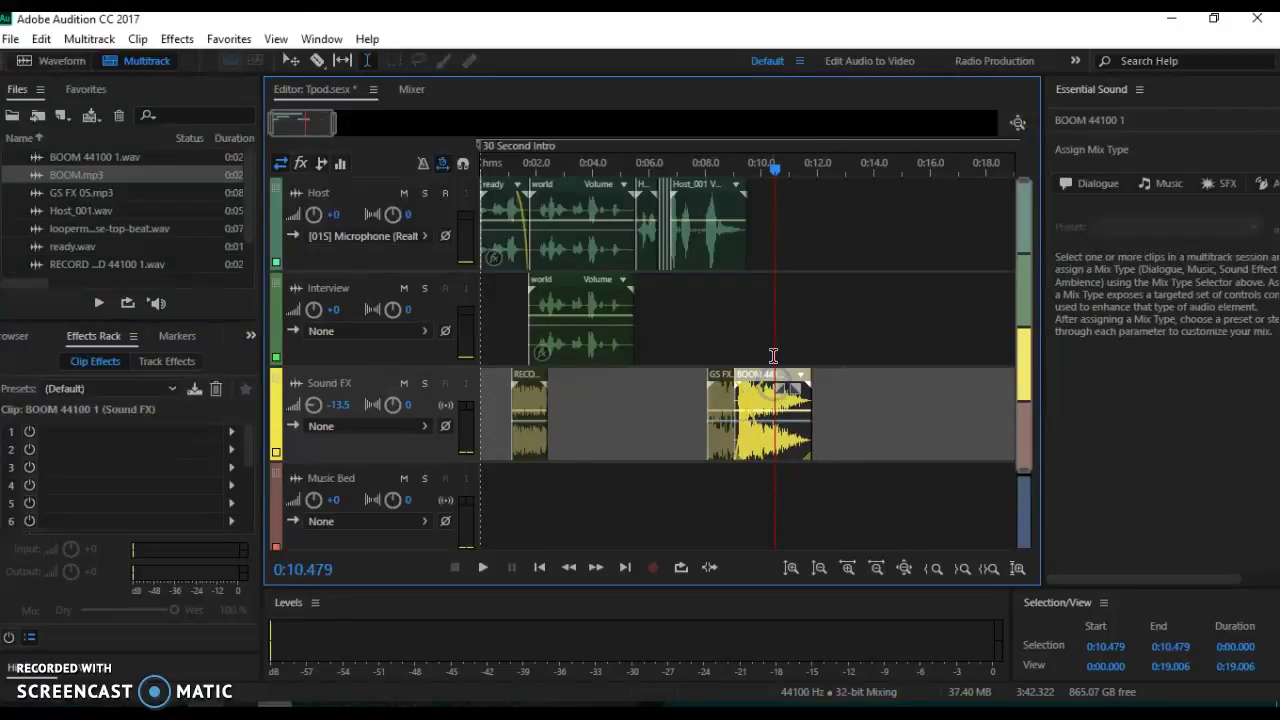
Step: Play the session from about 0:07.23 to hear the boom following GS FX 05, and stop playback
{"action": "left_click_drag", "start_coordinate": [774, 170], "coordinate": [685, 191]}
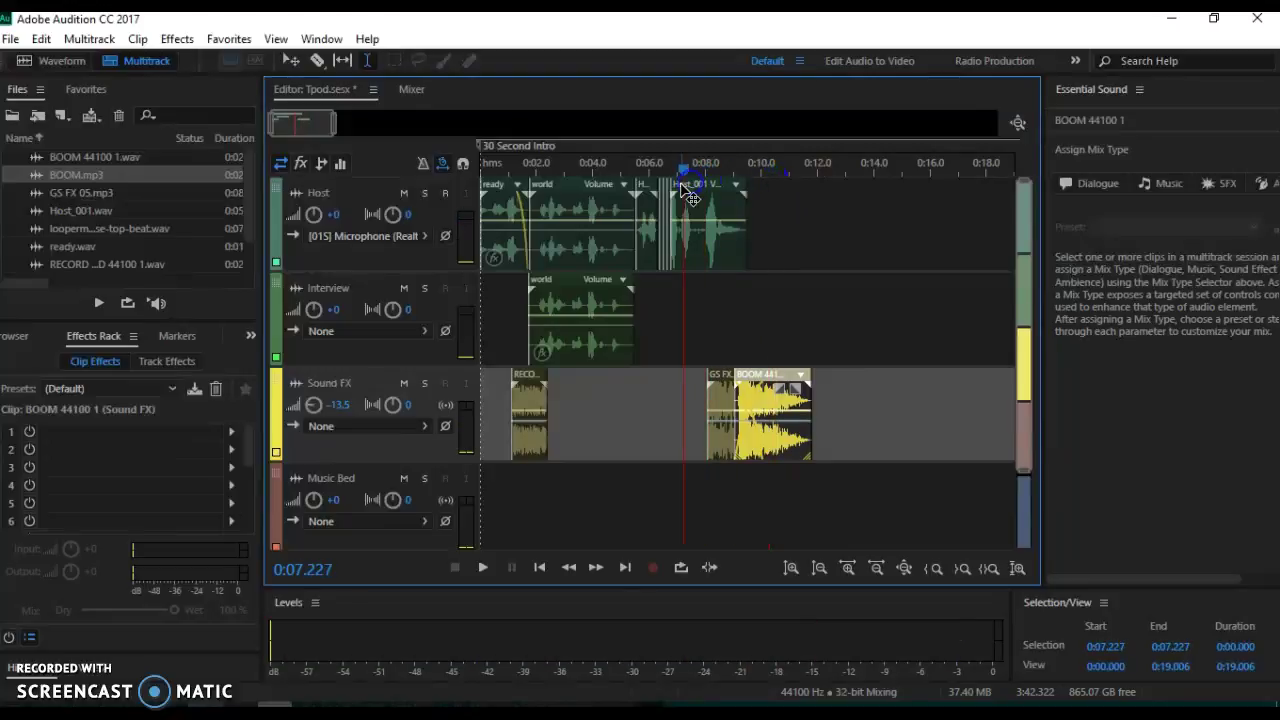
{"action": "key", "text": "space"}
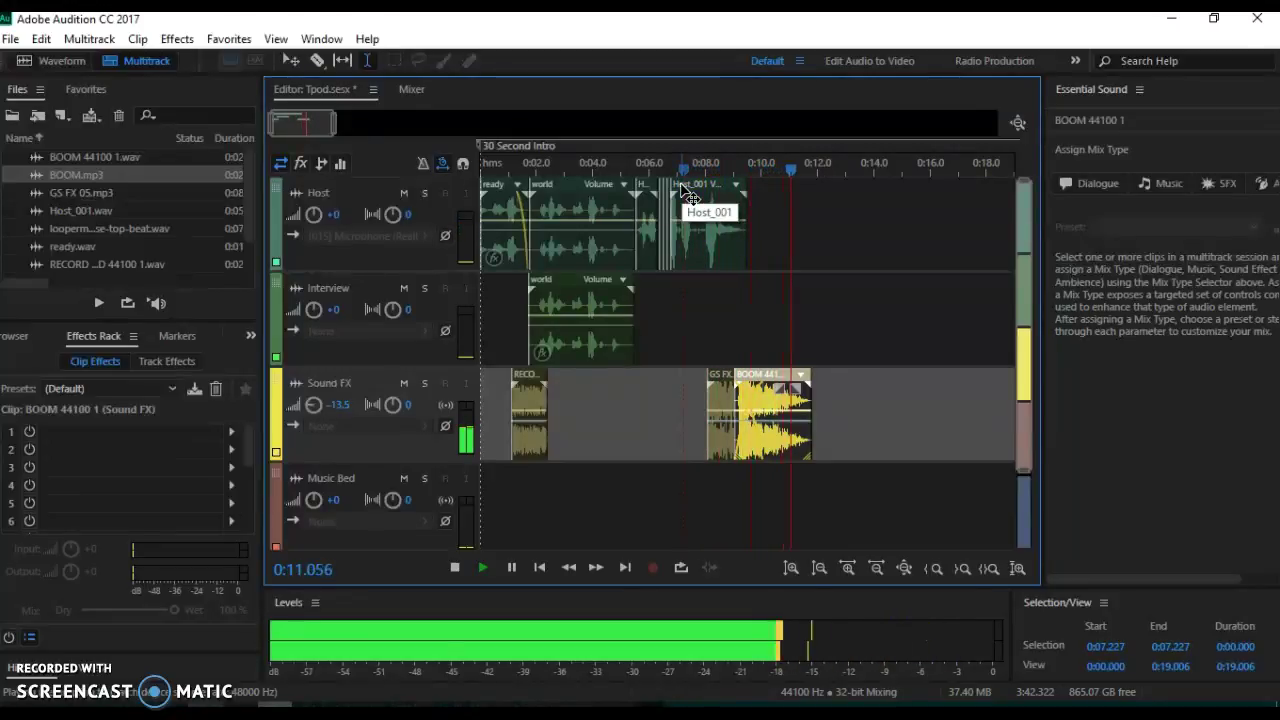
{"action": "key", "text": "space"}
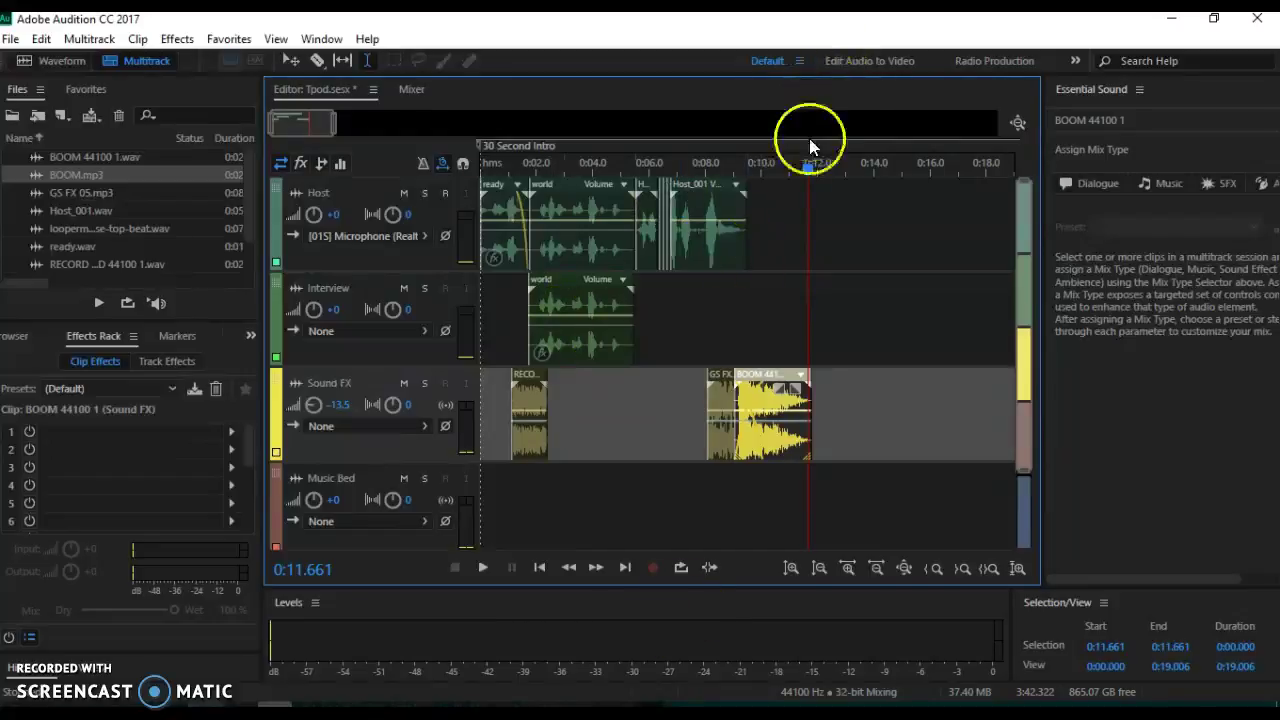
Step: Place the looperman club house top beat at 0:00 on the Music Bed track and enable looping for the clip
{"action": "left_click_drag", "start_coordinate": [808, 166], "coordinate": [453, 180]}
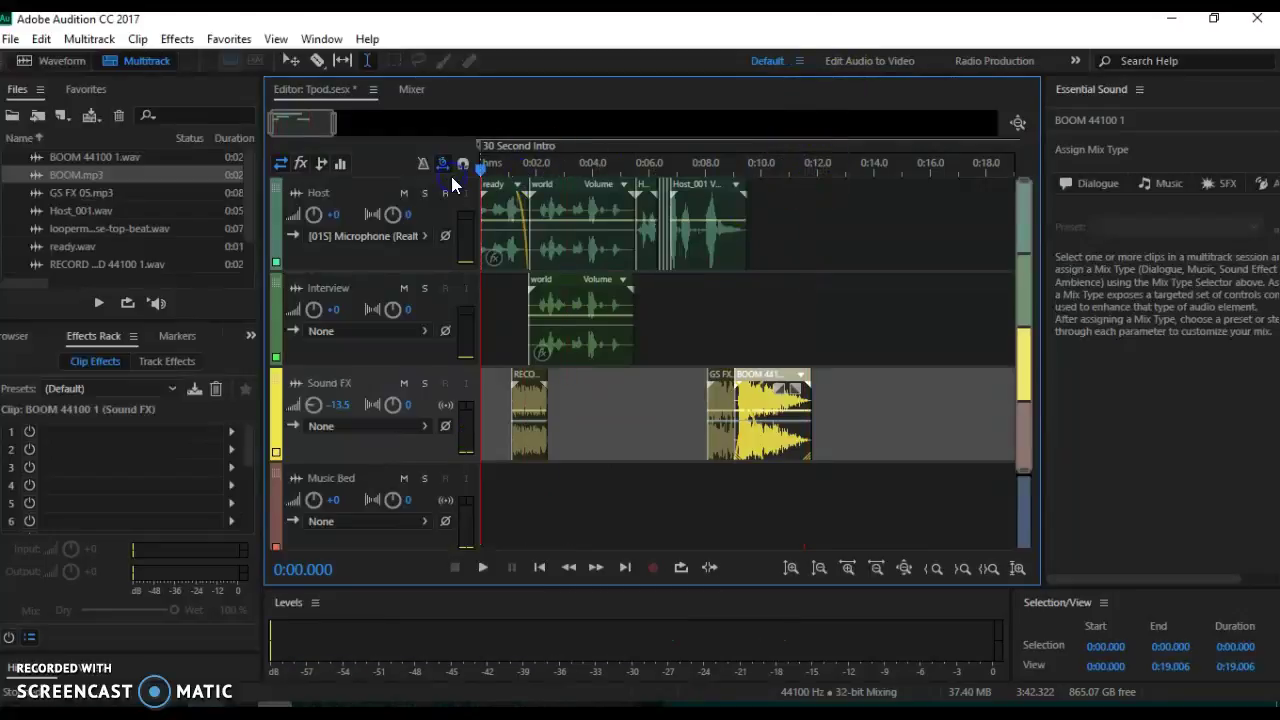
{"action": "left_click_drag", "start_coordinate": [138, 233], "coordinate": [467, 541]}
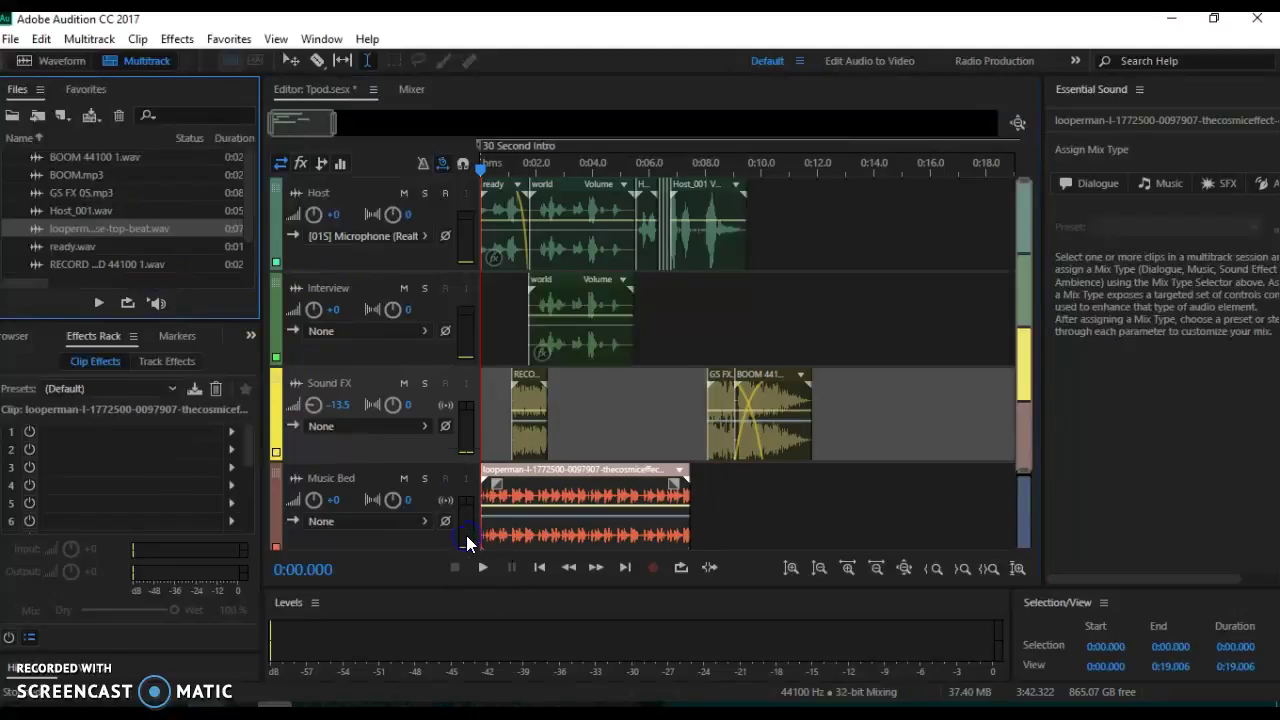
{"action": "right_click", "coordinate": [626, 478]}
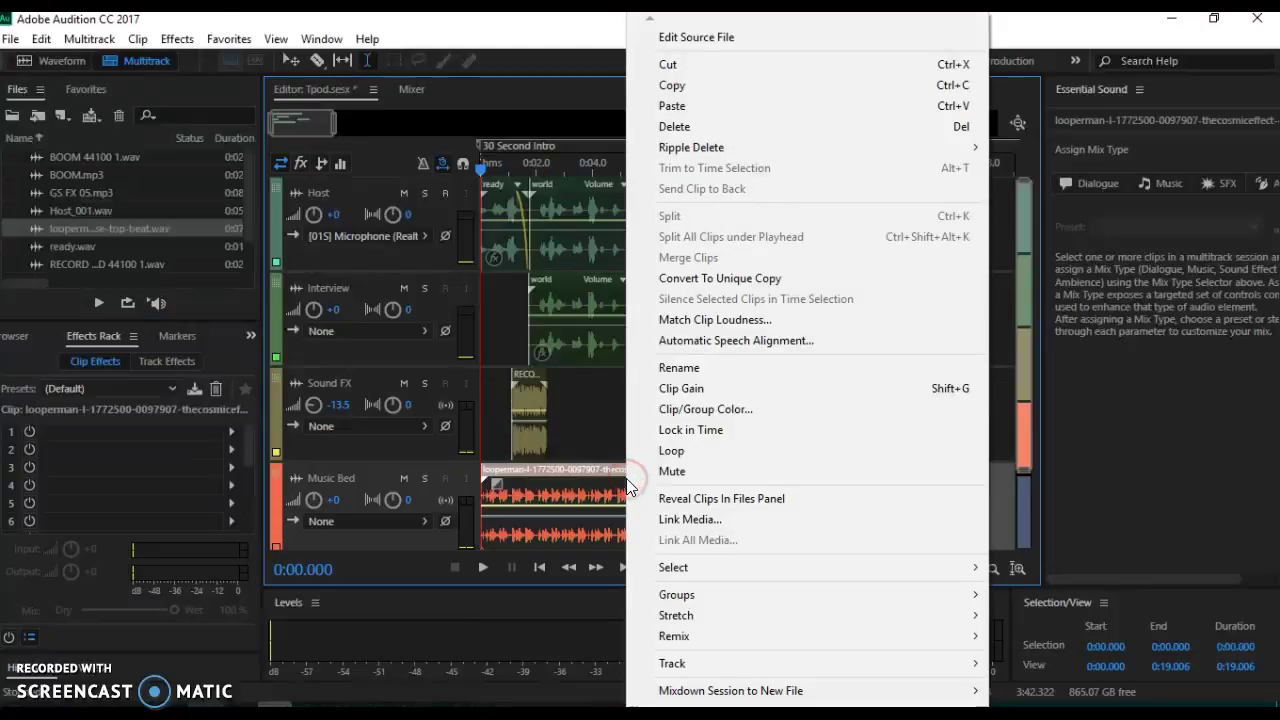
{"action": "left_click", "coordinate": [681, 452]}
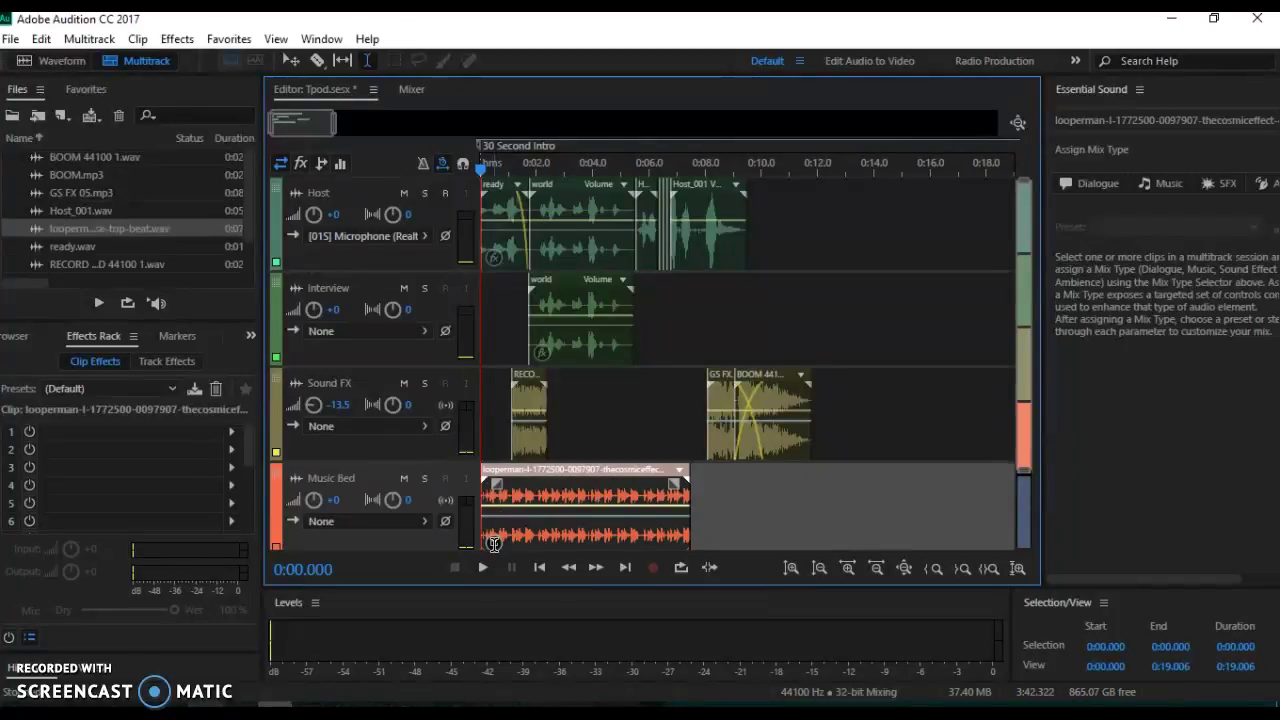
Step: Stretch the Music Bed clip to 157% so it ends with the BOOM clip, and add a fade-out of about 1.6 seconds
{"action": "left_click_drag", "start_coordinate": [693, 485], "coordinate": [810, 488]}
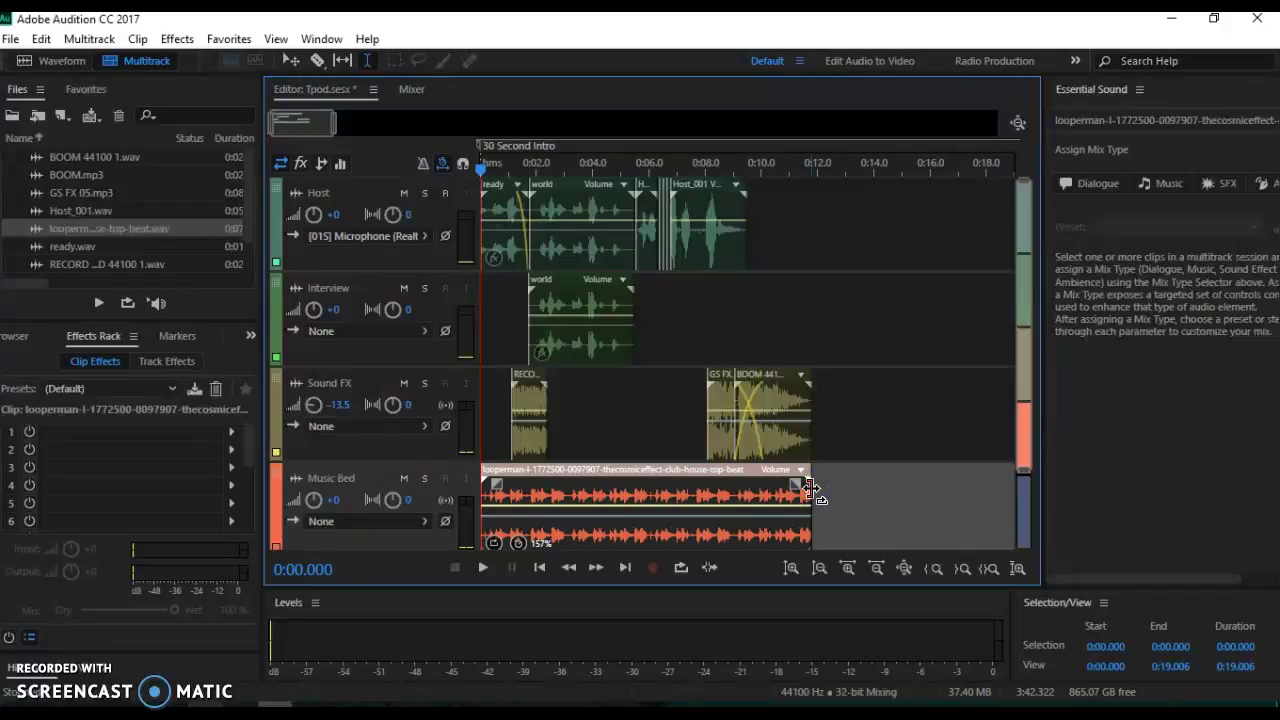
{"action": "left_click_drag", "start_coordinate": [800, 485], "coordinate": [748, 487]}
{"action": "left_click", "coordinate": [919, 500]}
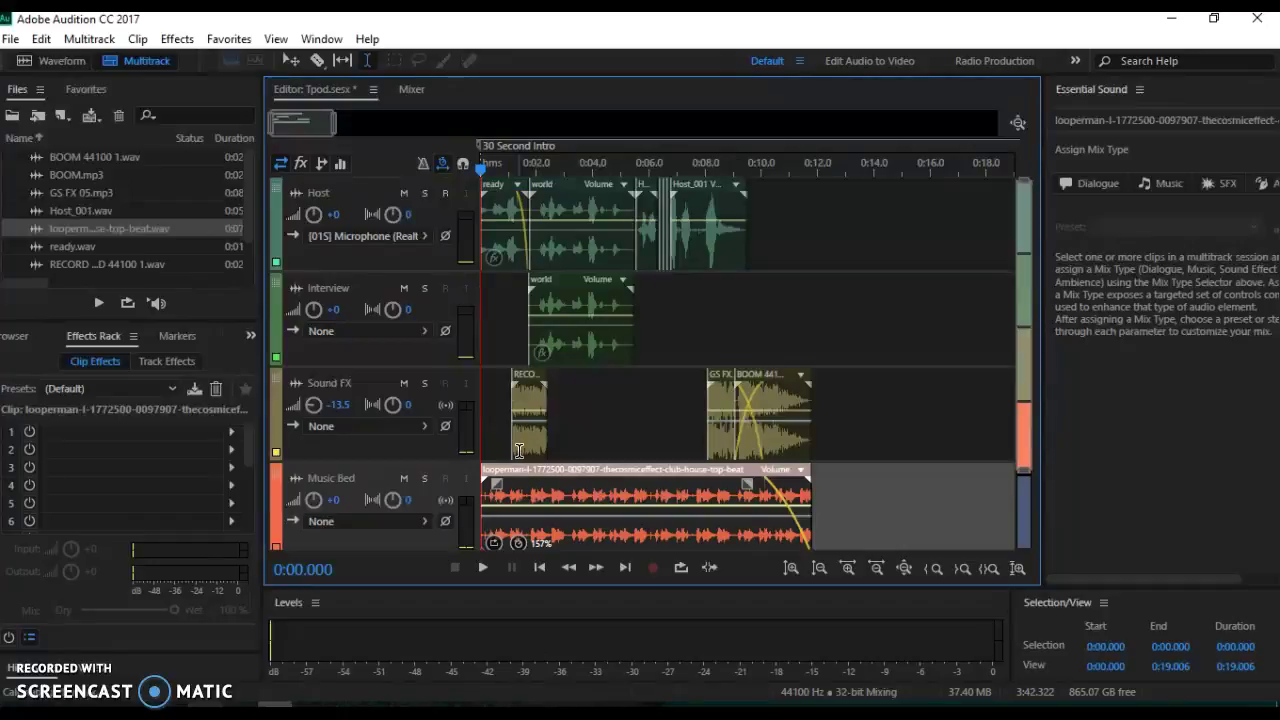
Step: Play the whole intro from the start with the music bed, and stop playback
{"action": "key", "text": "space"}
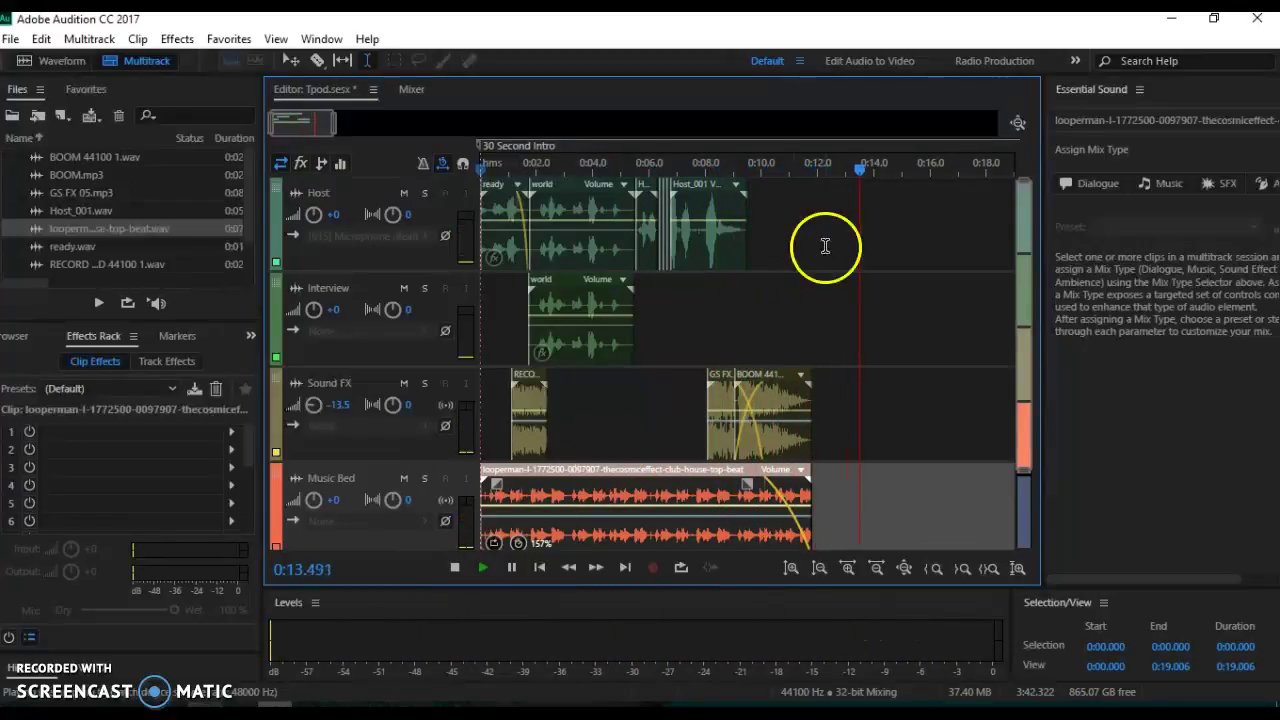
{"action": "key", "text": "space"}
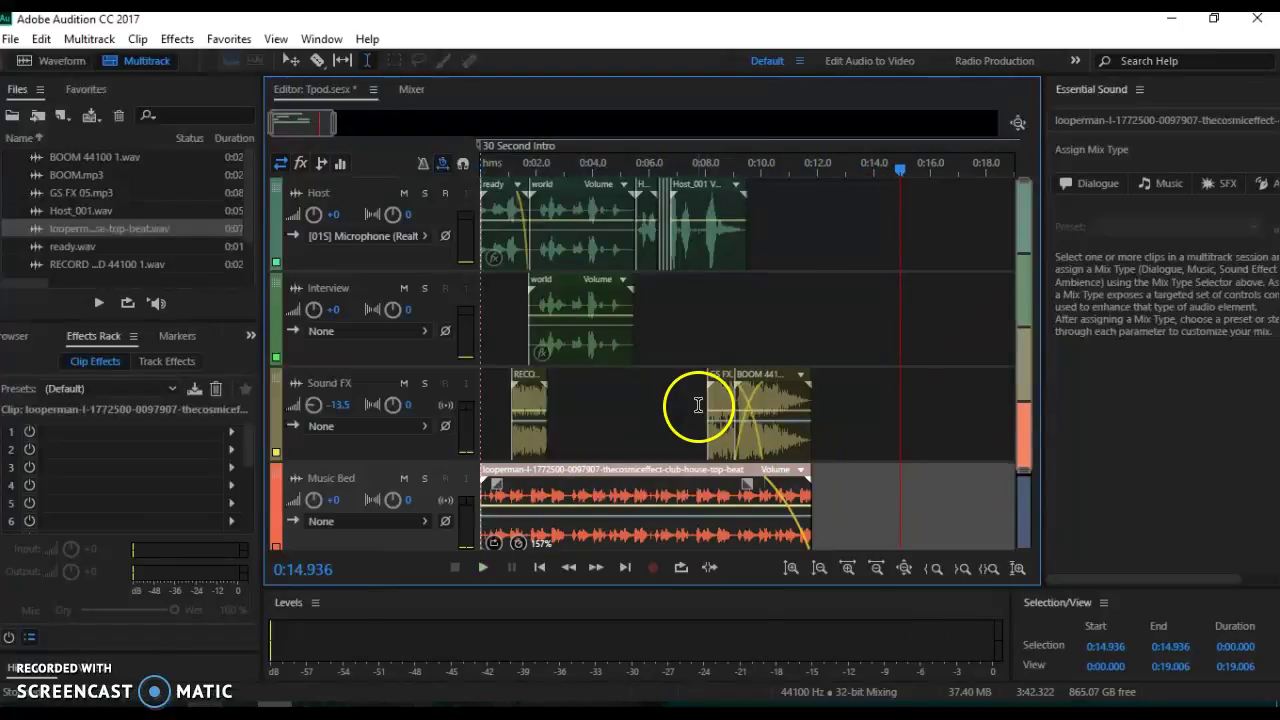
Step: Lower the Music Bed clip's volume envelope slightly and add a fade-in of about 0.7 seconds at its beginning
{"action": "left_click", "coordinate": [546, 508]}
{"action": "left_click_drag", "start_coordinate": [545, 509], "coordinate": [543, 525]}
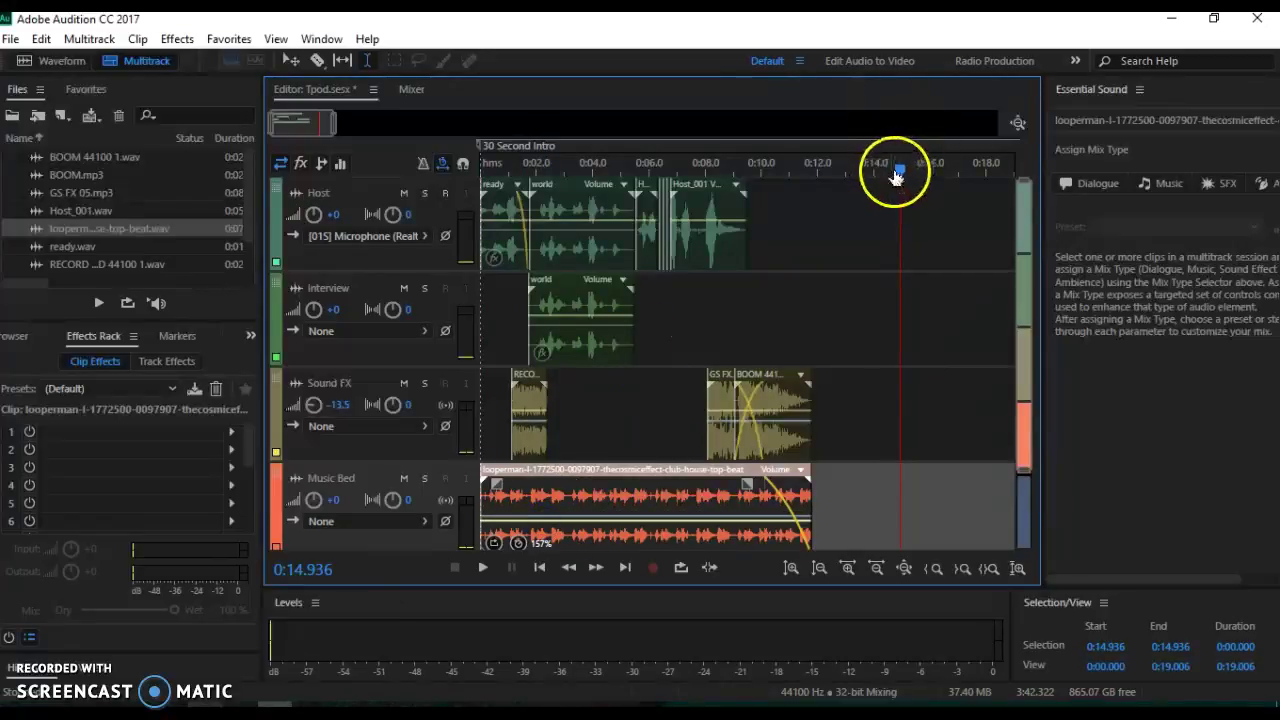
{"action": "left_click_drag", "start_coordinate": [497, 484], "coordinate": [516, 485]}
Step: Replay the intro from 0:00 to check the quieter, faded-in music bed, and stop playback past its end
{"action": "left_click", "coordinate": [473, 146]}
{"action": "key", "text": "space"}
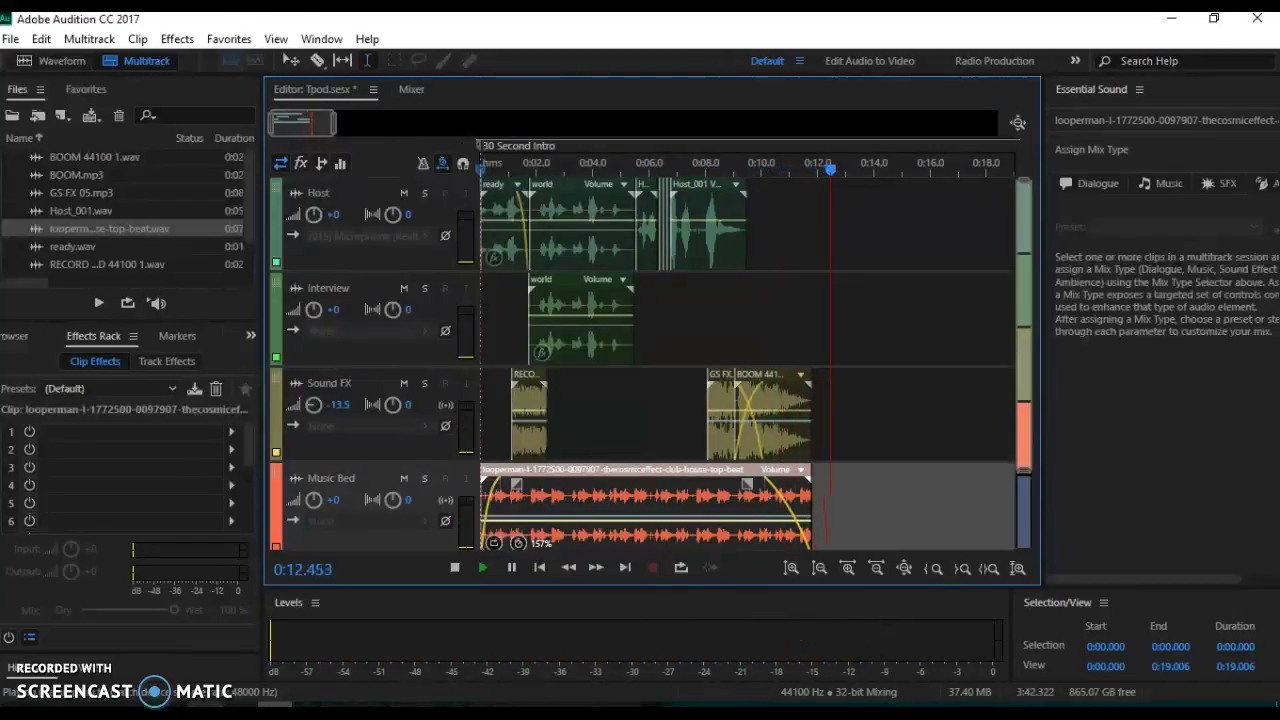
{"action": "left_click", "coordinate": [712, 405]}
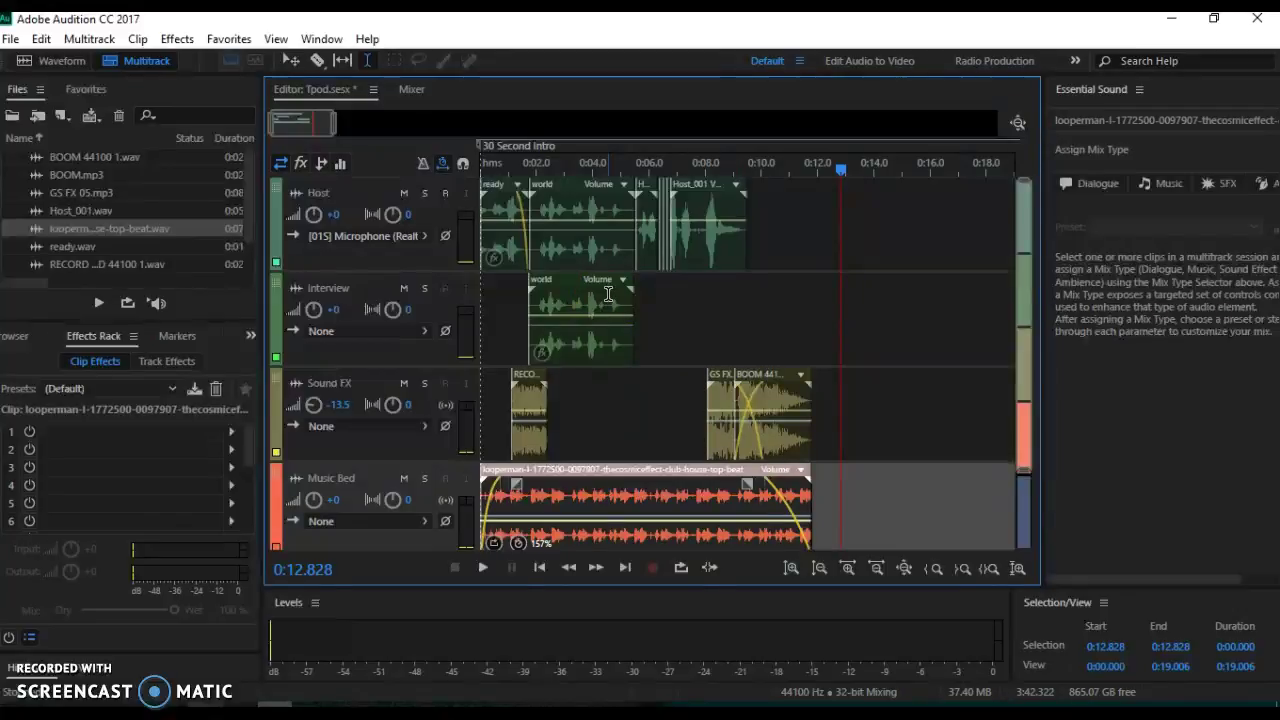
Step: Save the Tpod session and copy the media files located outside it into the session folder
{"action": "left_click", "coordinate": [10, 38]}
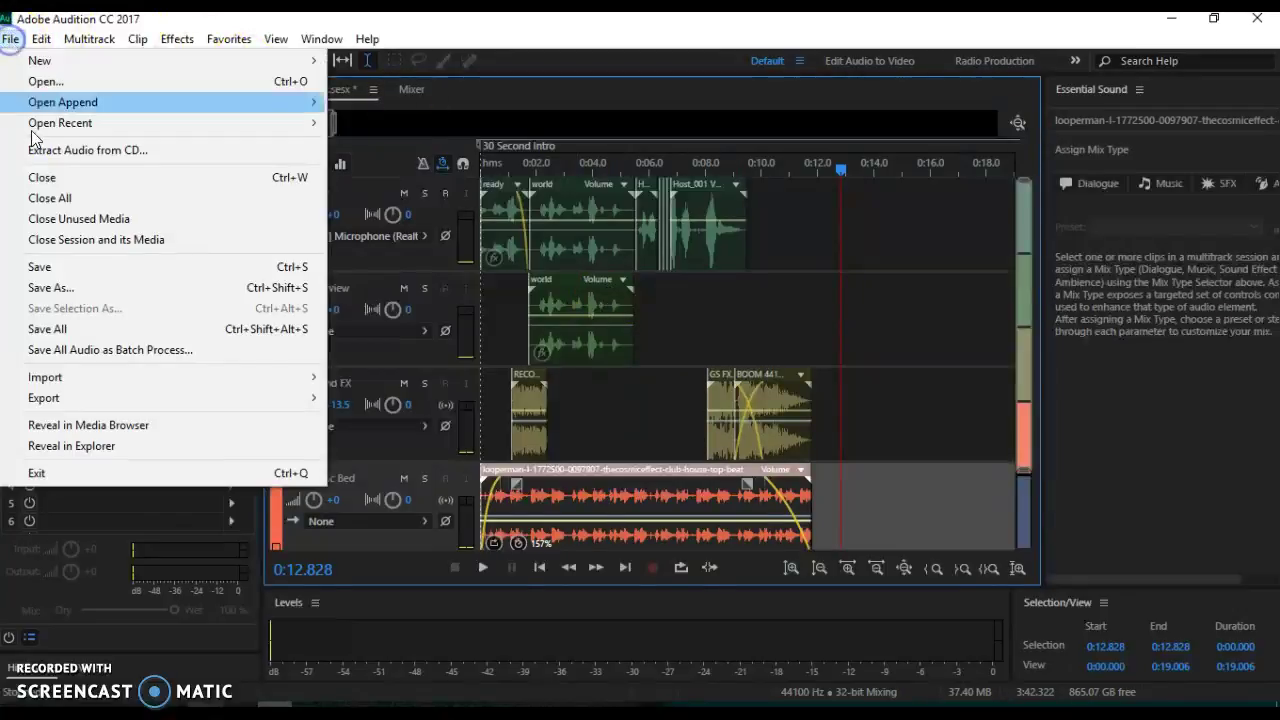
{"action": "left_click", "coordinate": [36, 267]}
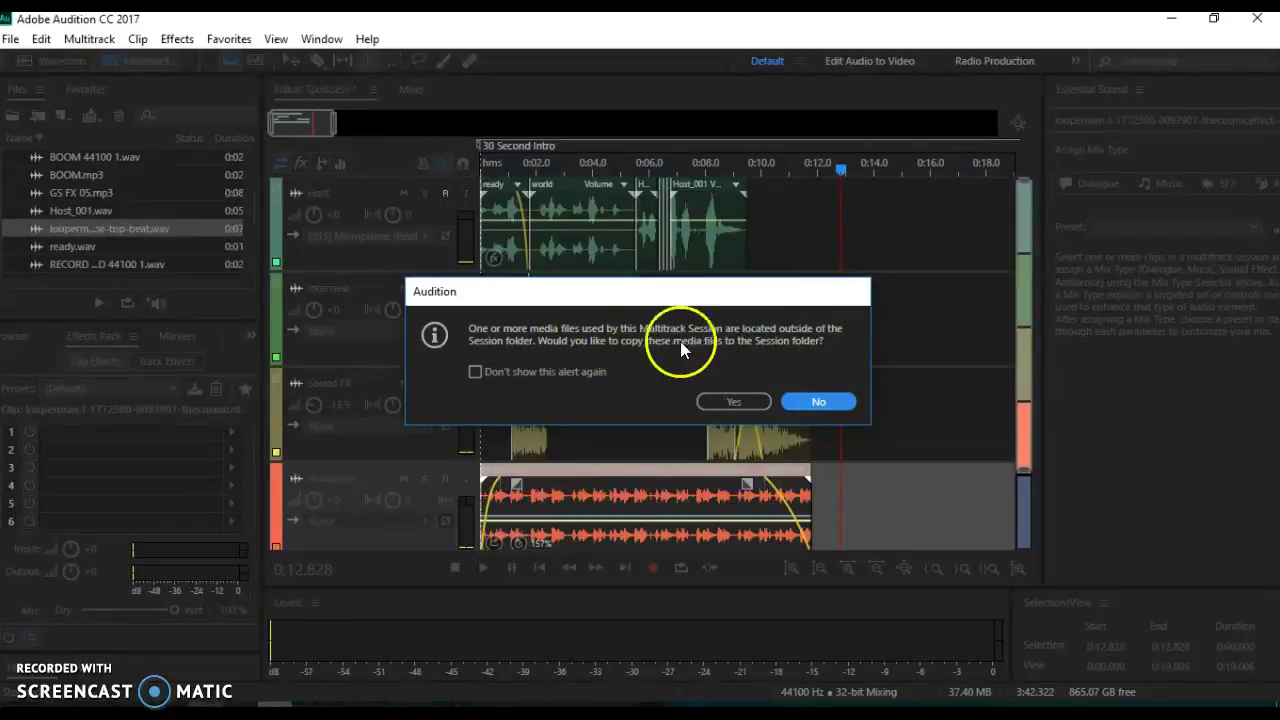
{"action": "left_click", "coordinate": [733, 402]}
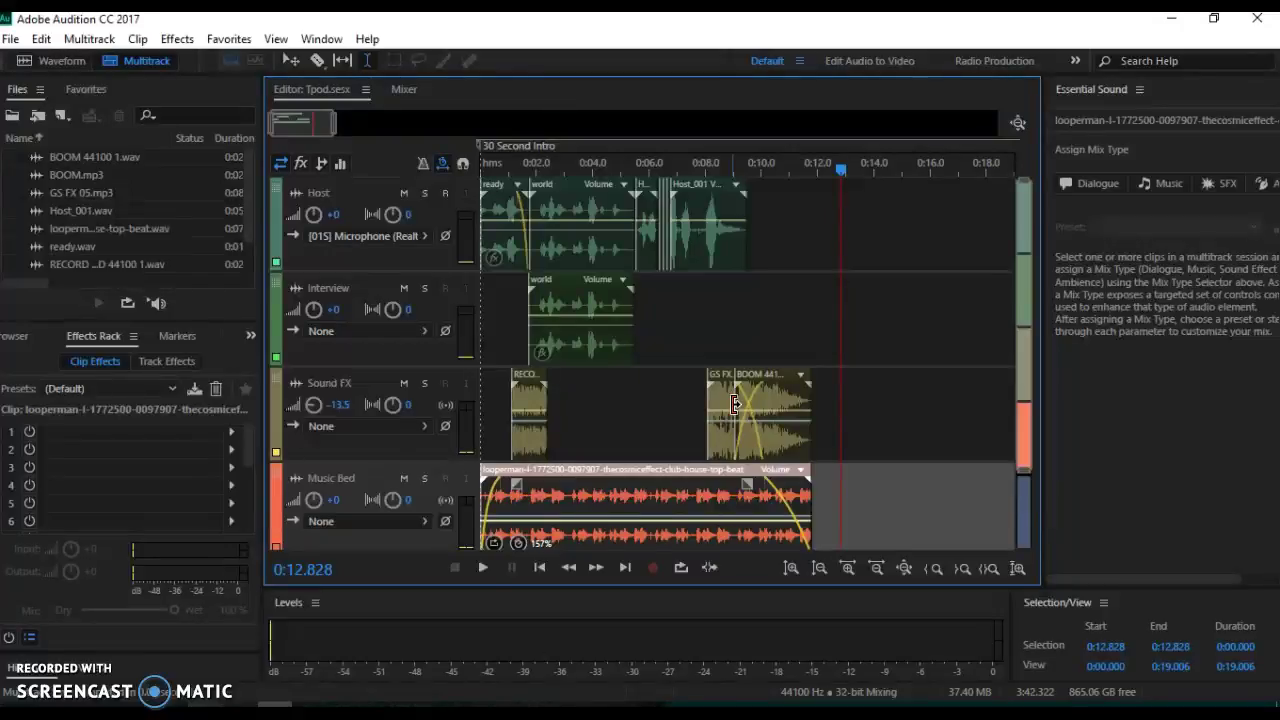
{"action": "left_click", "coordinate": [493, 206]}
Step: Set up a mixdown export of the entire session as MP3 named Tpod_mixdown.mp3, and decline overwriting the existing file in the T-Pod folder
{"action": "left_click", "coordinate": [14, 42]}
{"action": "left_click", "coordinate": [55, 397]}
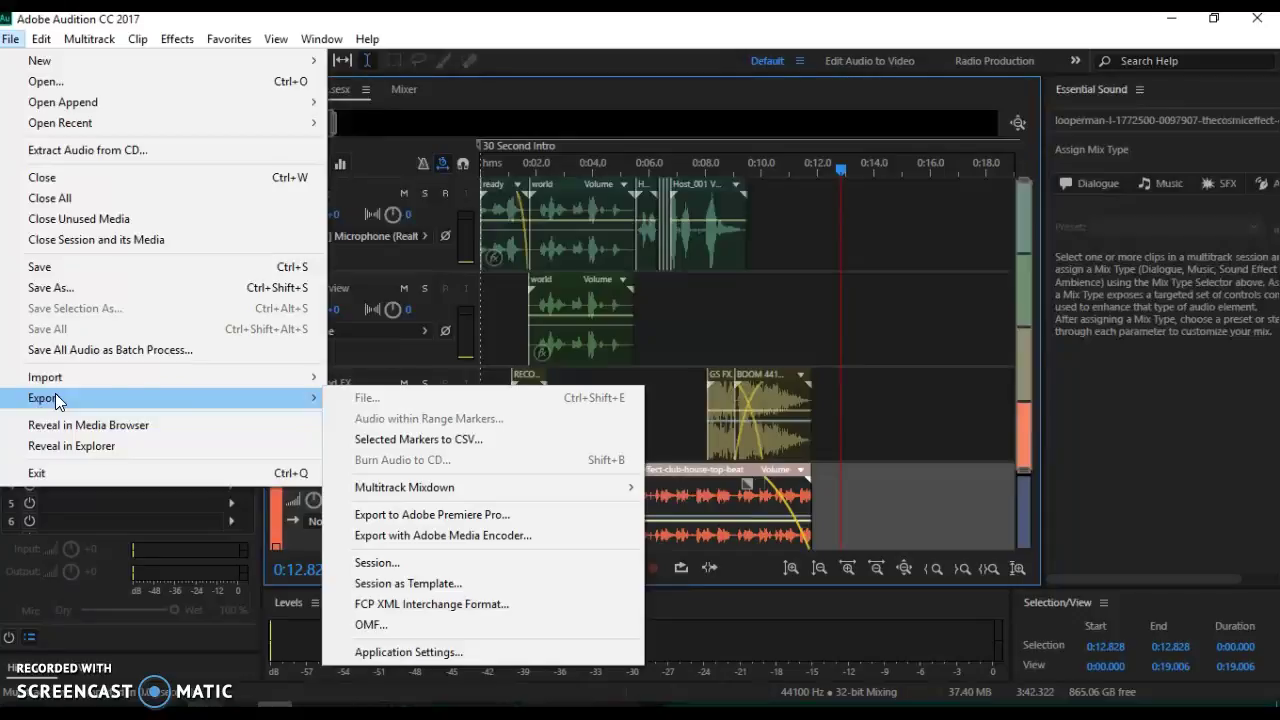
{"action": "mouse_move", "coordinate": [296, 399]}
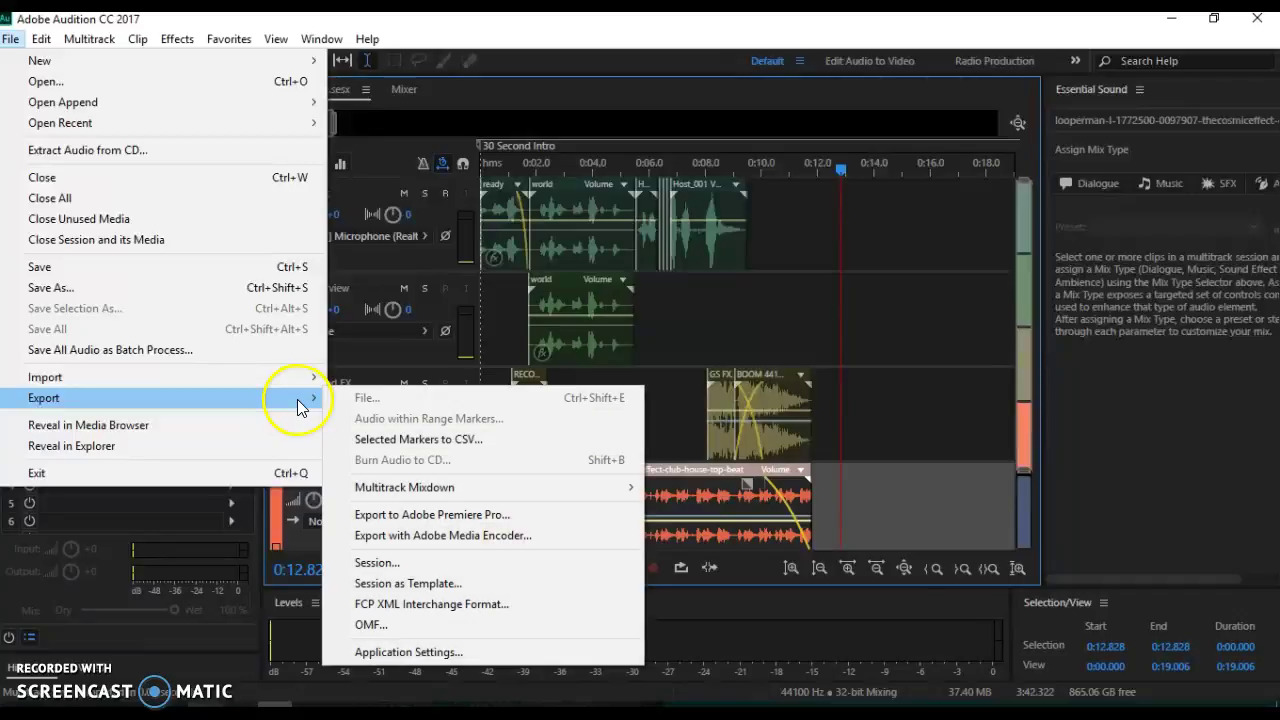
{"action": "mouse_move", "coordinate": [450, 495]}
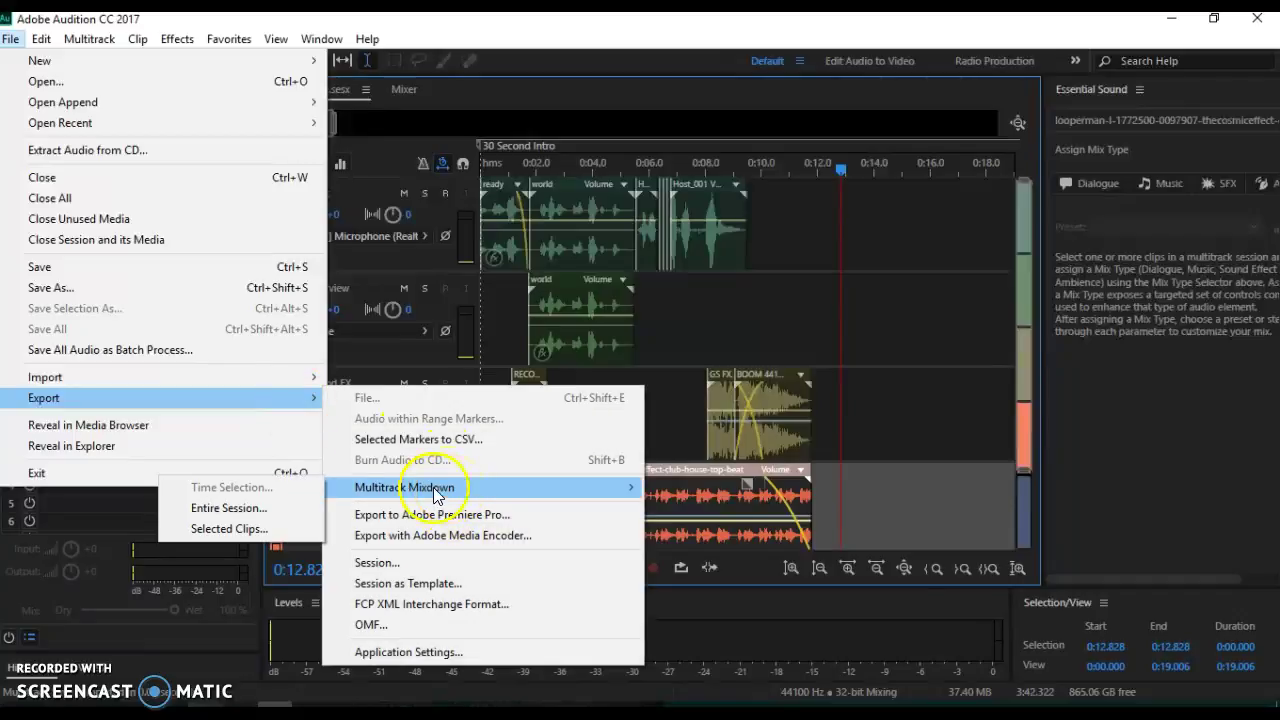
{"action": "left_click", "coordinate": [269, 508]}
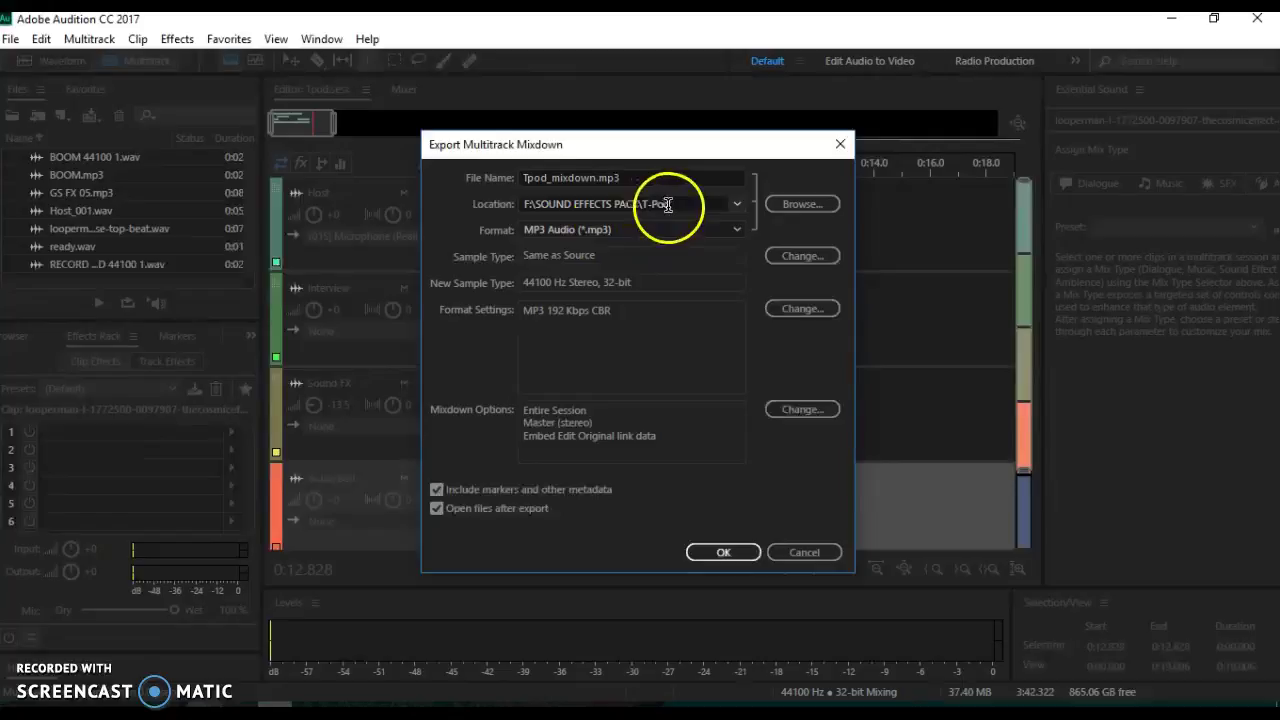
{"action": "left_click", "coordinate": [624, 235]}
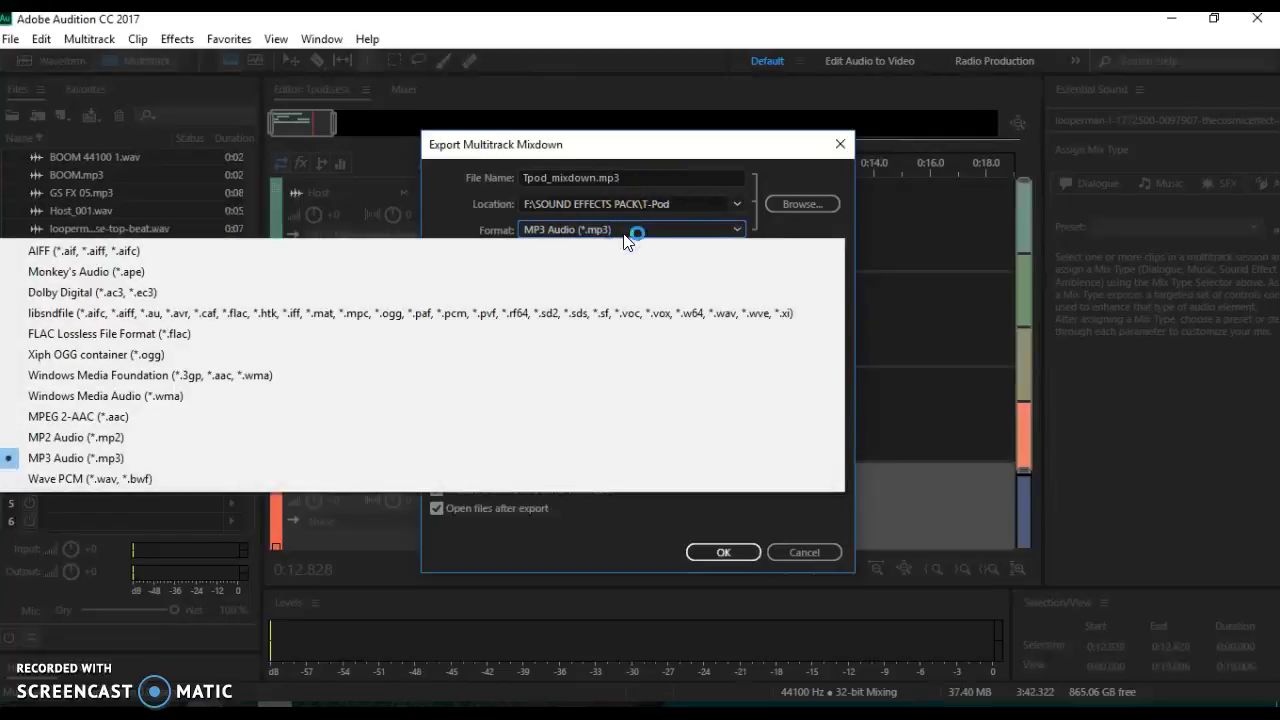
{"action": "left_click", "coordinate": [624, 235]}
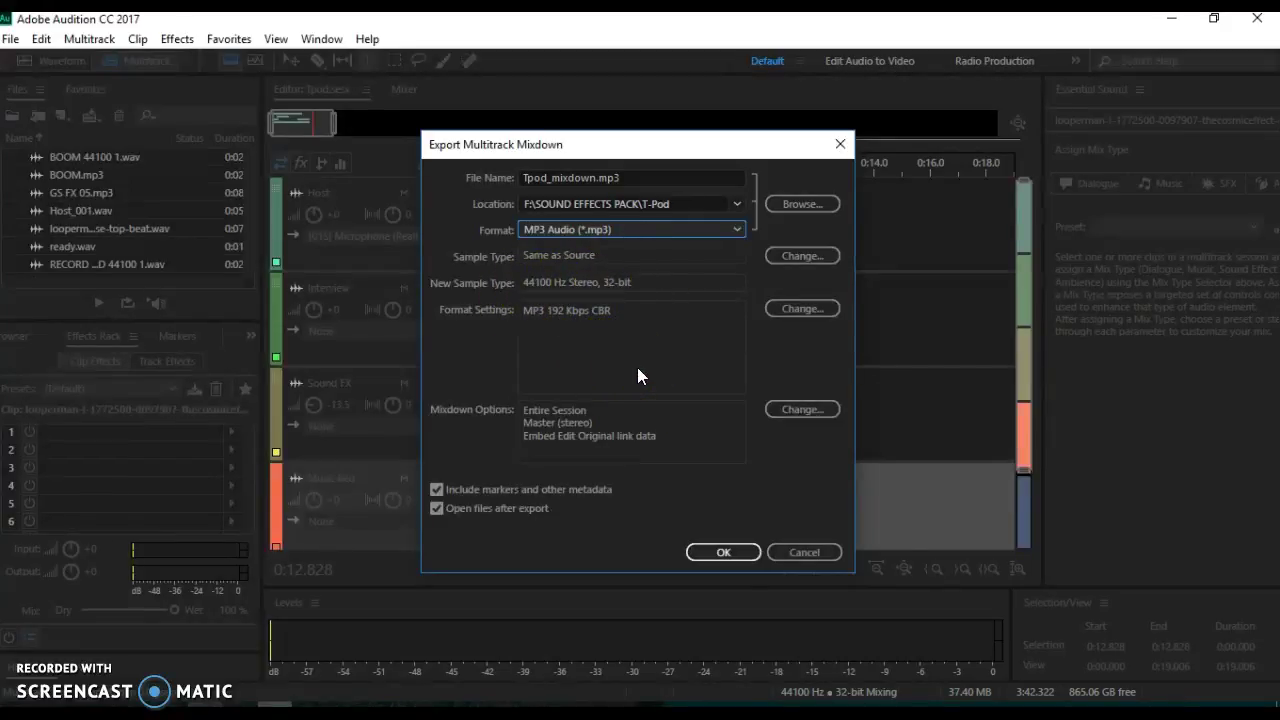
{"action": "left_click", "coordinate": [723, 549]}
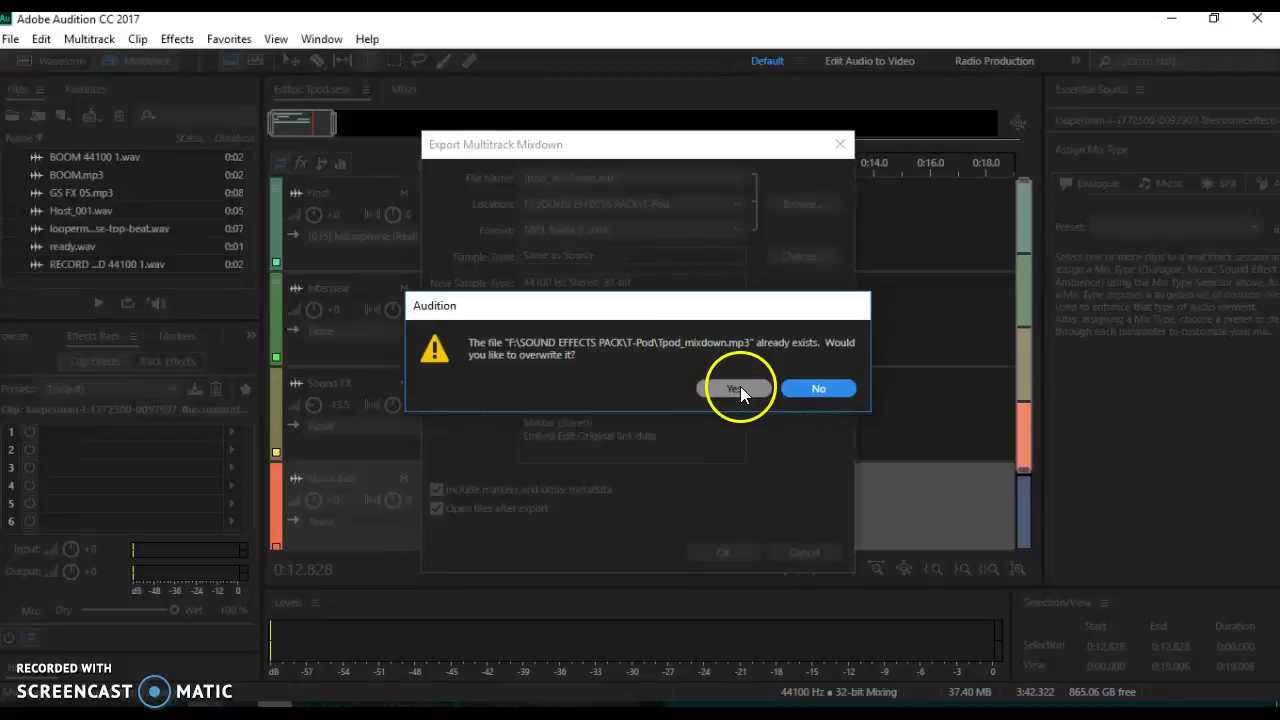
{"action": "left_click", "coordinate": [818, 388]}
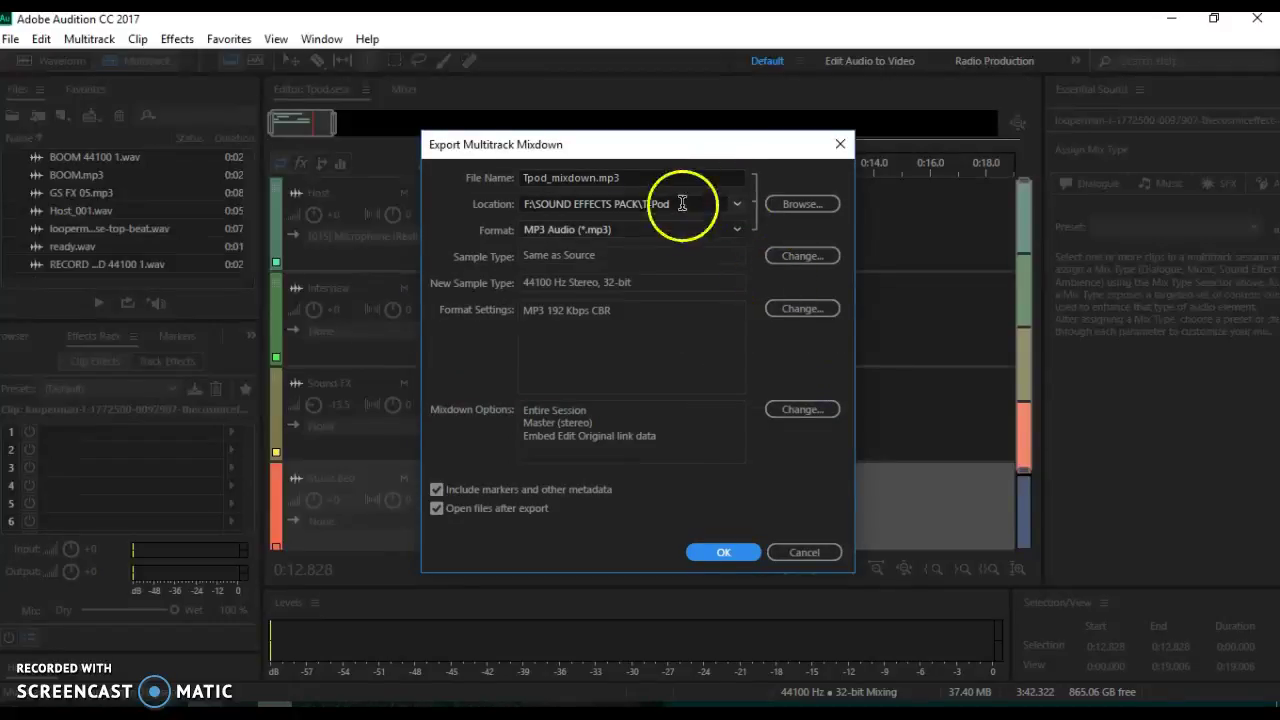
Step: Change the mixdown's location to the TPOD2 folder within SOUND EFFECTS PACK and export Tpod_mixdown.mp3 there
{"action": "left_click", "coordinate": [797, 210]}
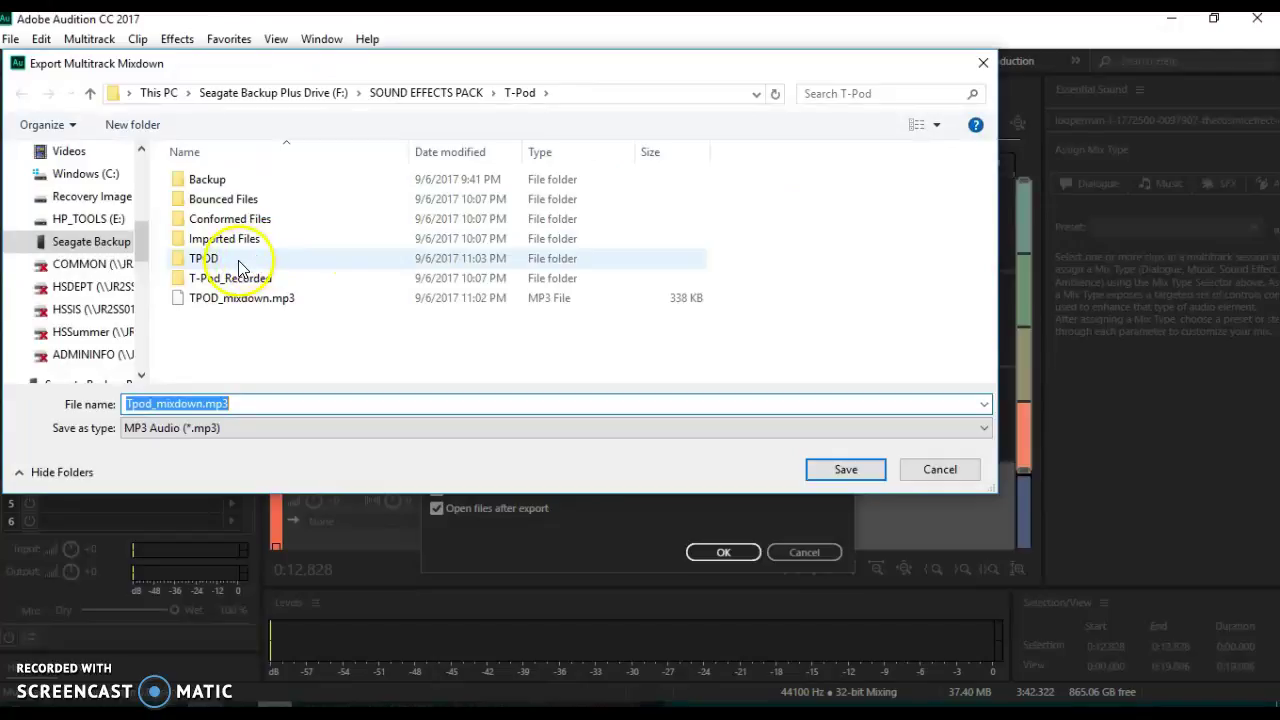
{"action": "double_click", "coordinate": [240, 265]}
{"action": "left_click", "coordinate": [409, 92]}
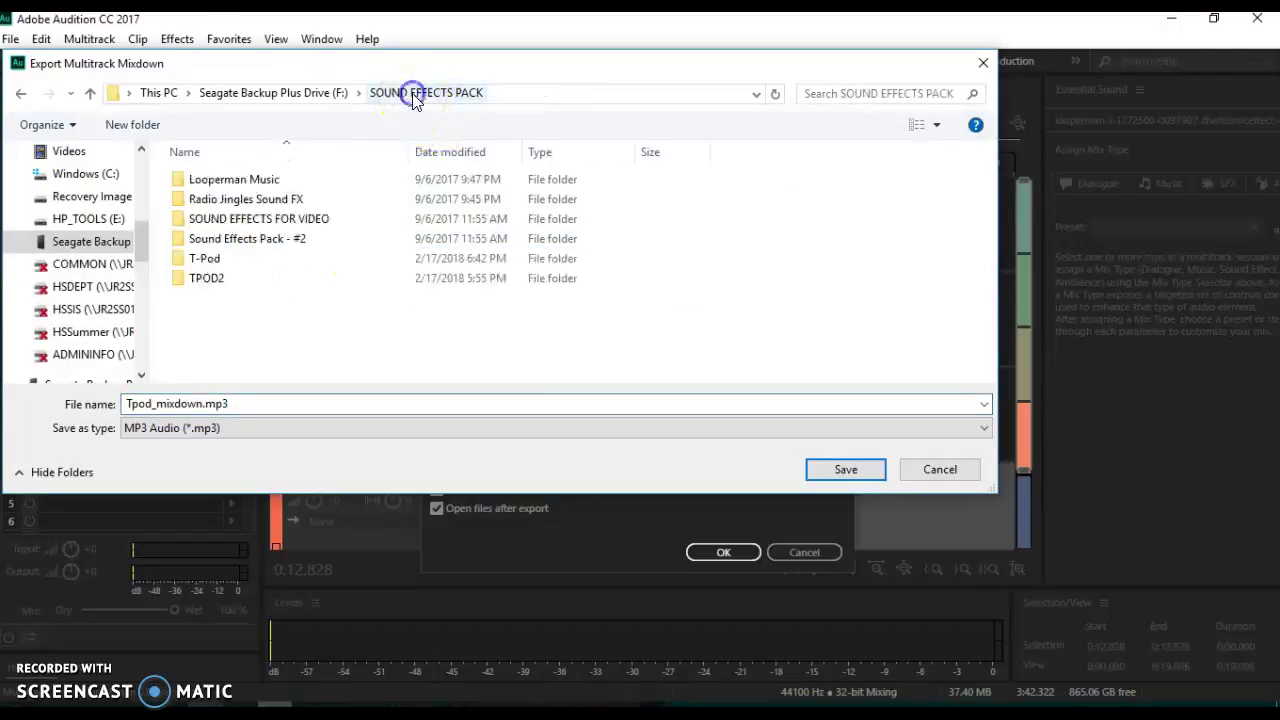
{"action": "double_click", "coordinate": [212, 279]}
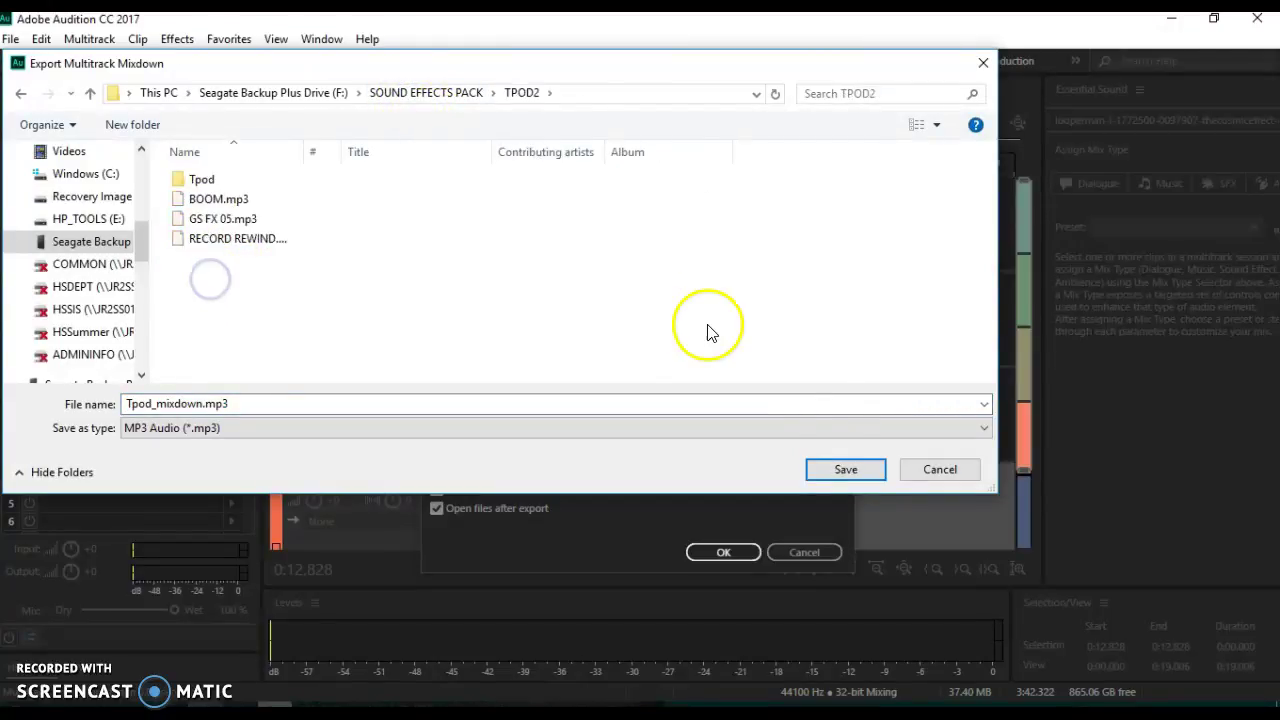
{"action": "left_click", "coordinate": [845, 469]}
{"action": "left_click", "coordinate": [722, 552]}
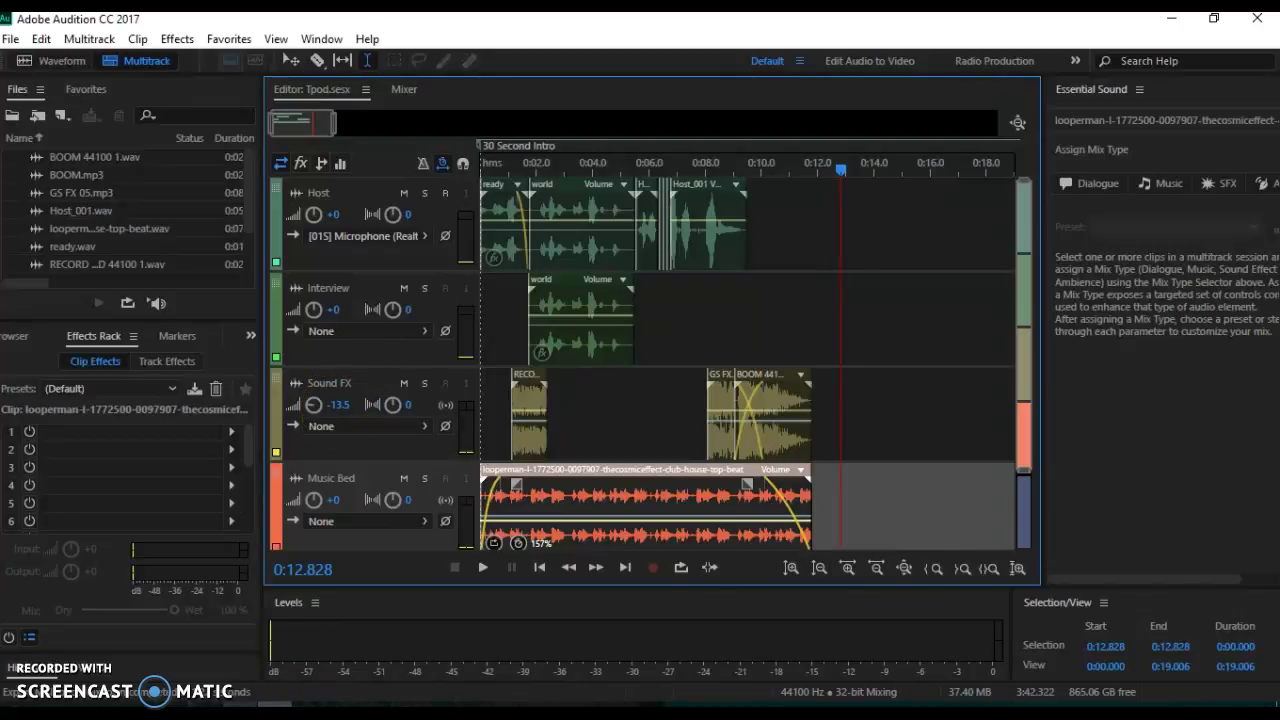
Step: Switch to the TPOD2 folder in File Explorer, play Tpod_mixdown.mp3 in Groove Music, and return to Audition after closing the player
{"action": "mouse_move", "coordinate": [205, 716]}
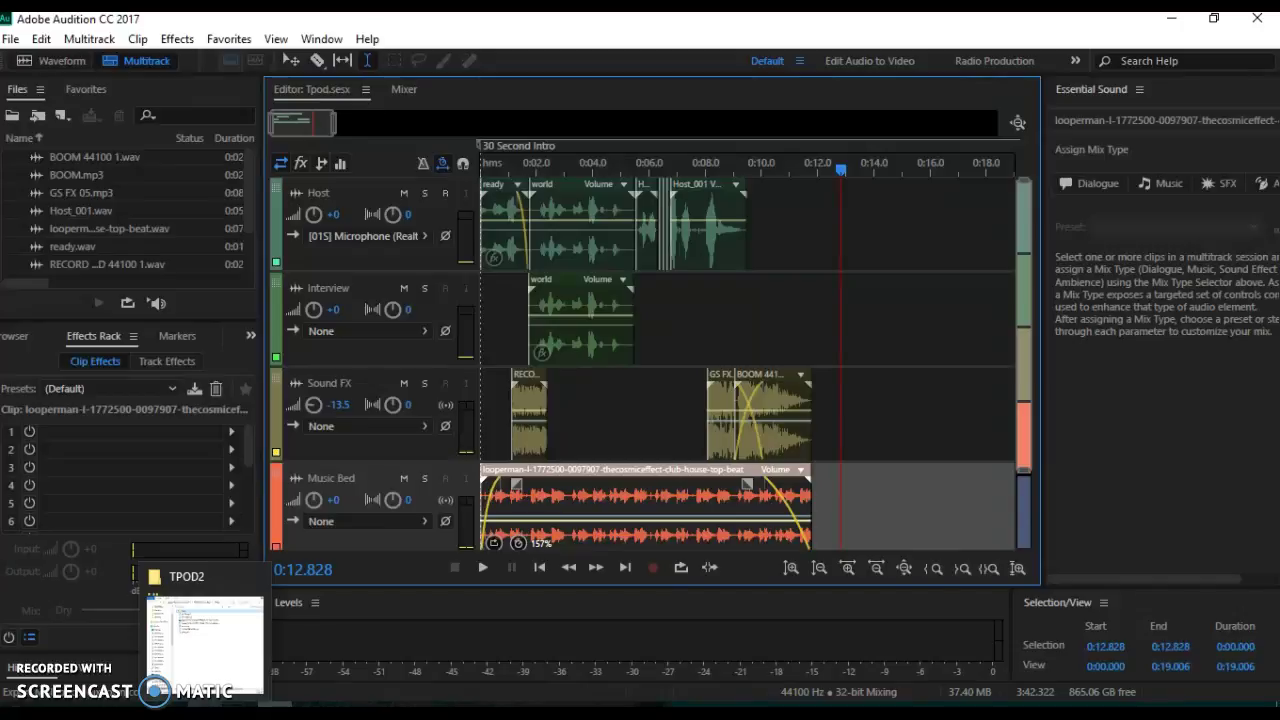
{"action": "left_click", "coordinate": [205, 645]}
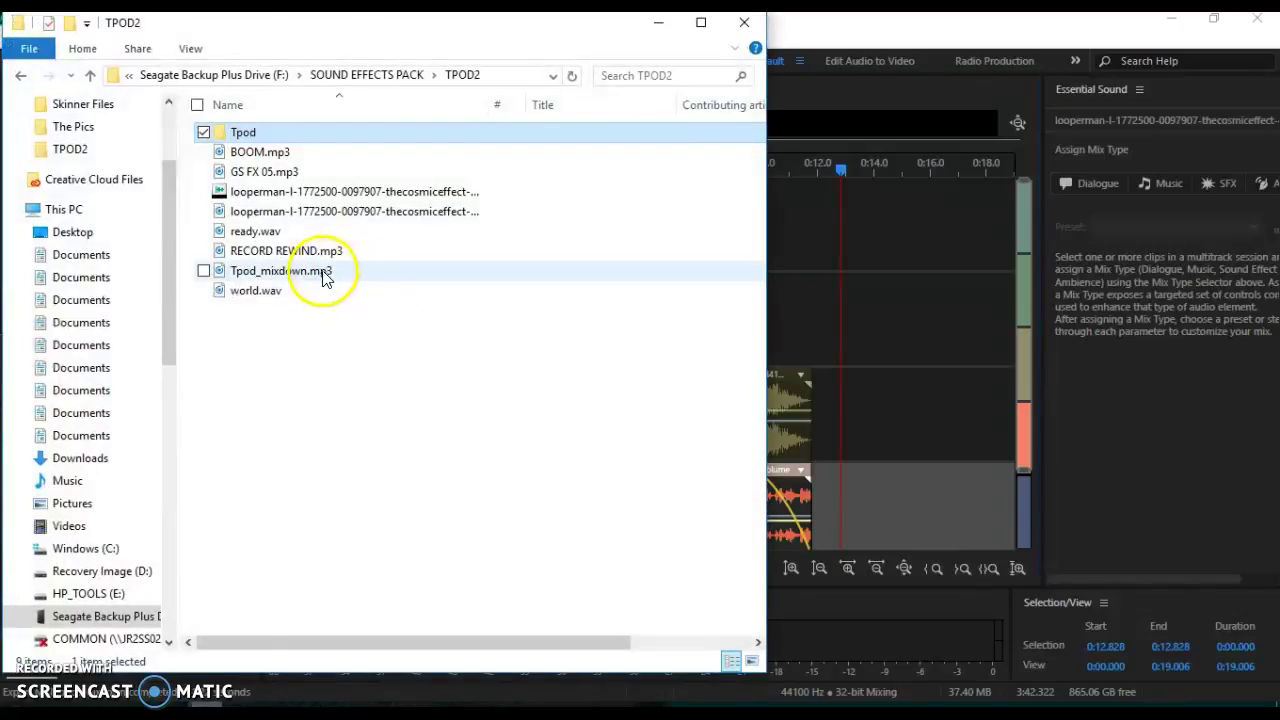
{"action": "left_click", "coordinate": [323, 276]}
{"action": "double_click", "coordinate": [285, 278]}
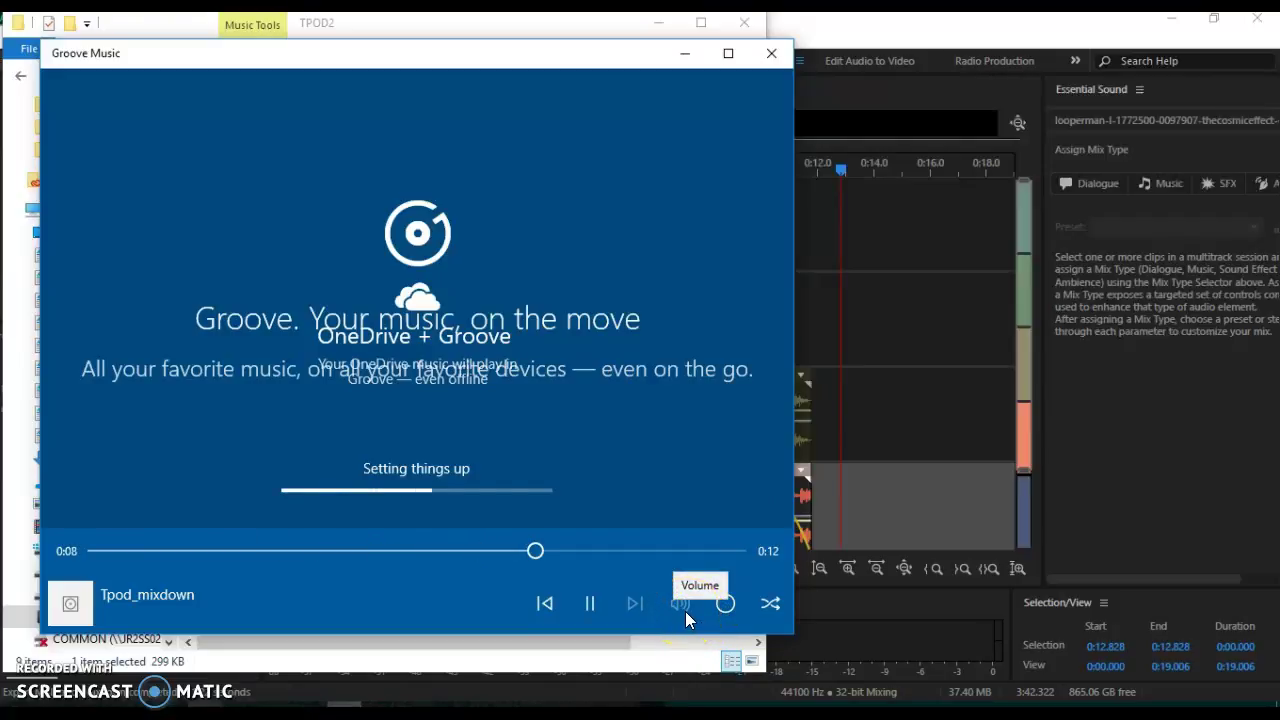
{"action": "left_click", "coordinate": [624, 600]}
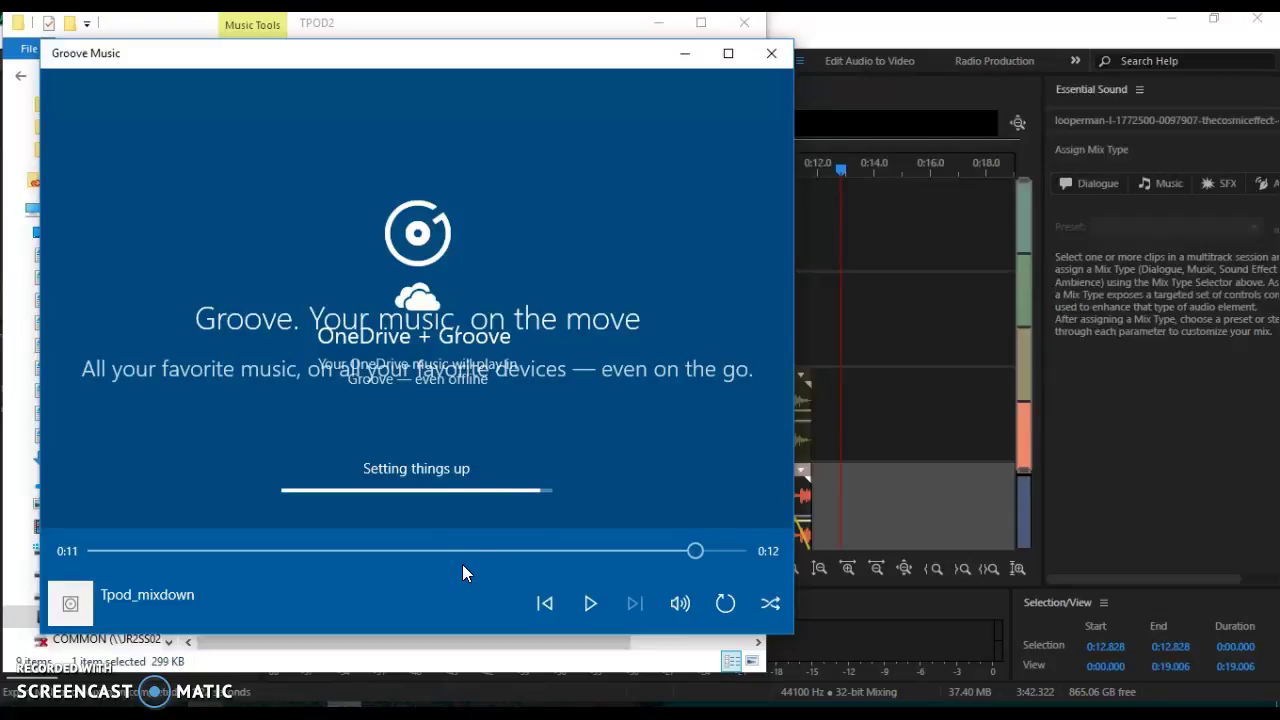
{"action": "left_click", "coordinate": [768, 52]}
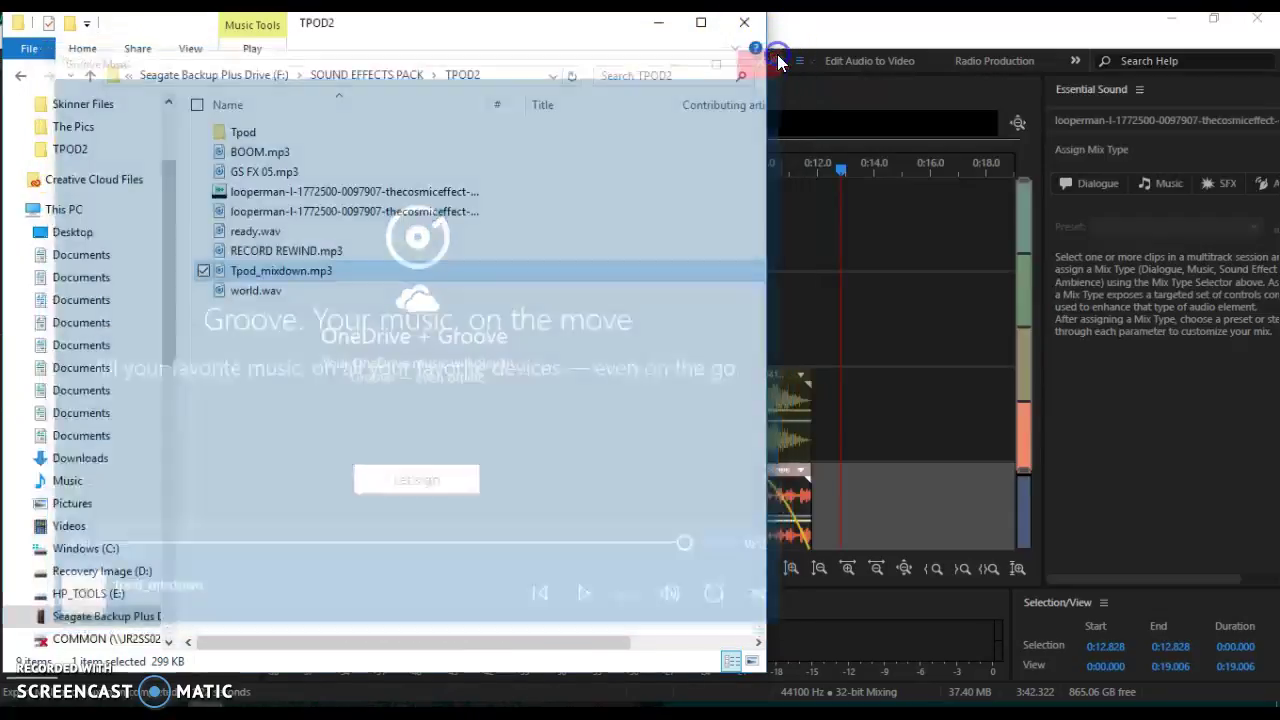
{"action": "left_click", "coordinate": [658, 22]}
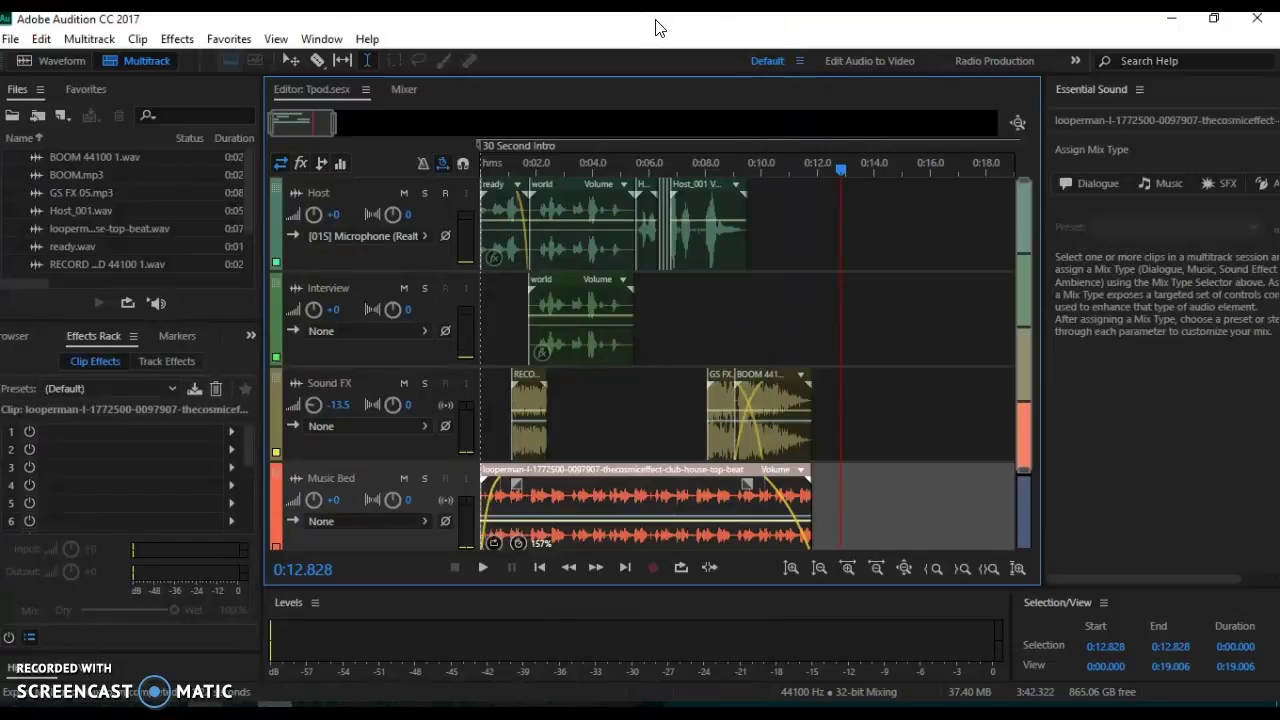
Step: Create a new multitrack session named Example in the TPOD2 folder, using the Podcast template
{"action": "left_click", "coordinate": [18, 43]}
{"action": "mouse_move", "coordinate": [276, 38]}
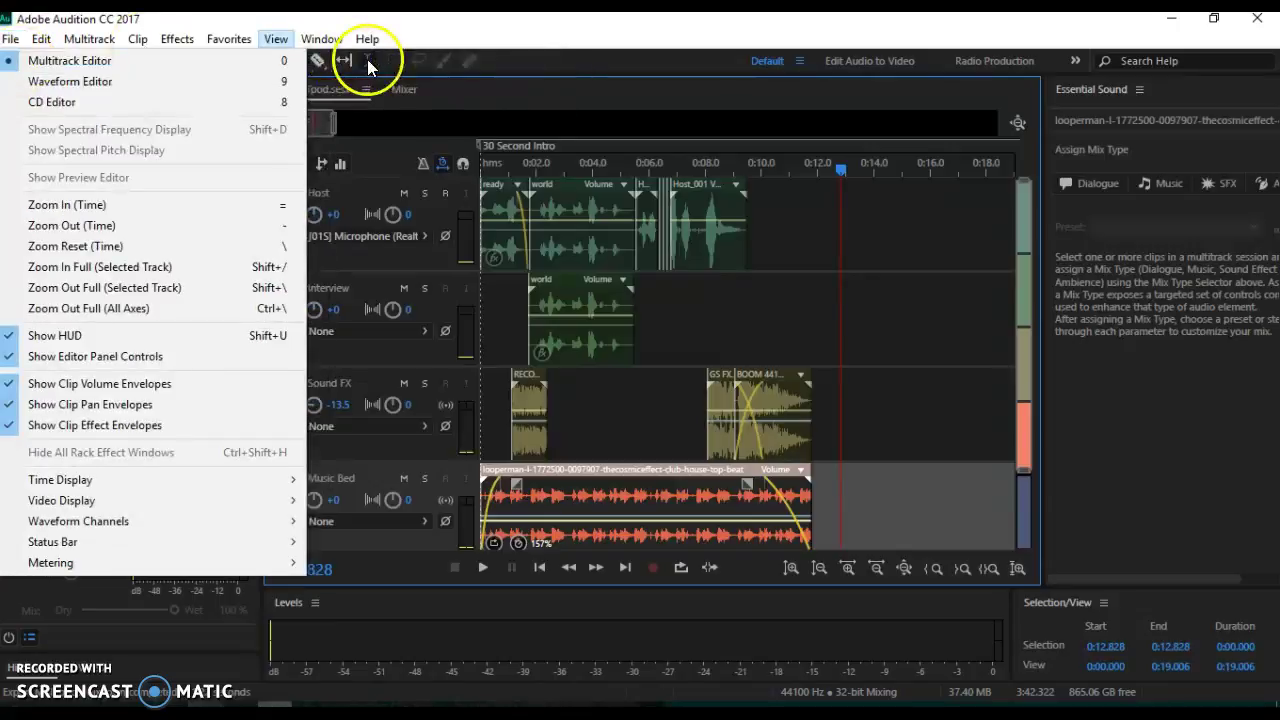
{"action": "mouse_move", "coordinate": [10, 38]}
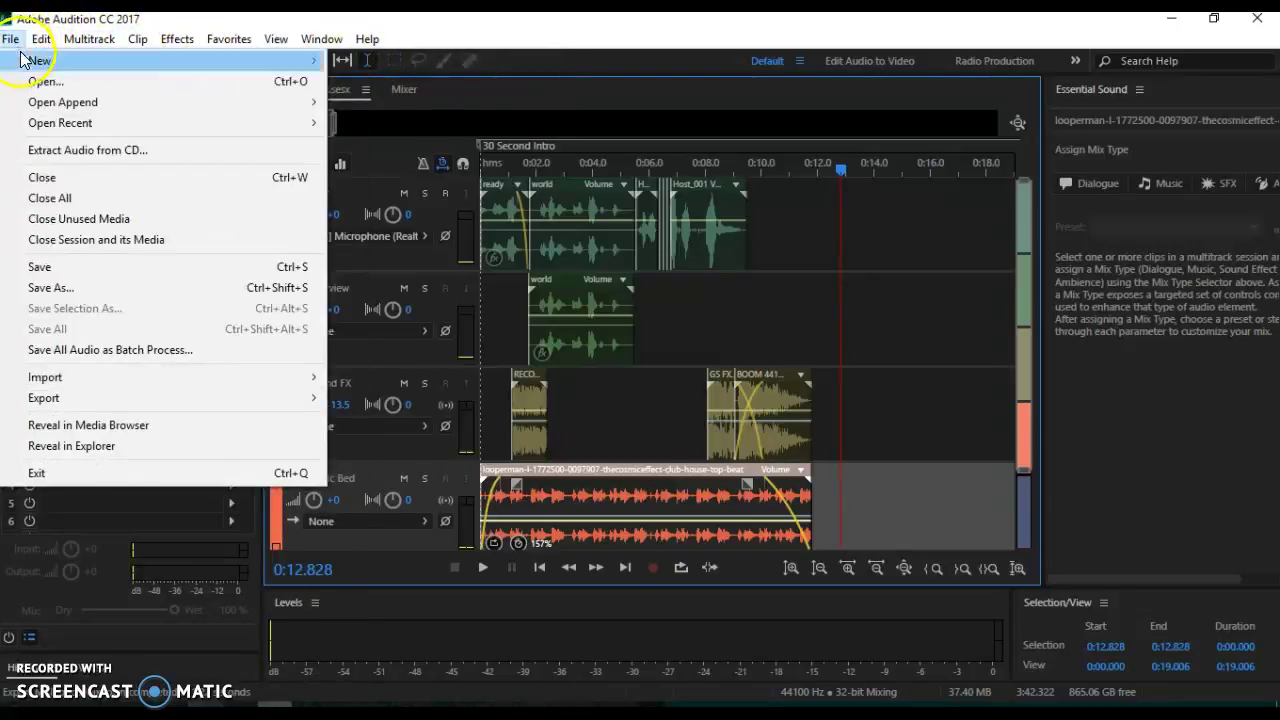
{"action": "mouse_move", "coordinate": [30, 61]}
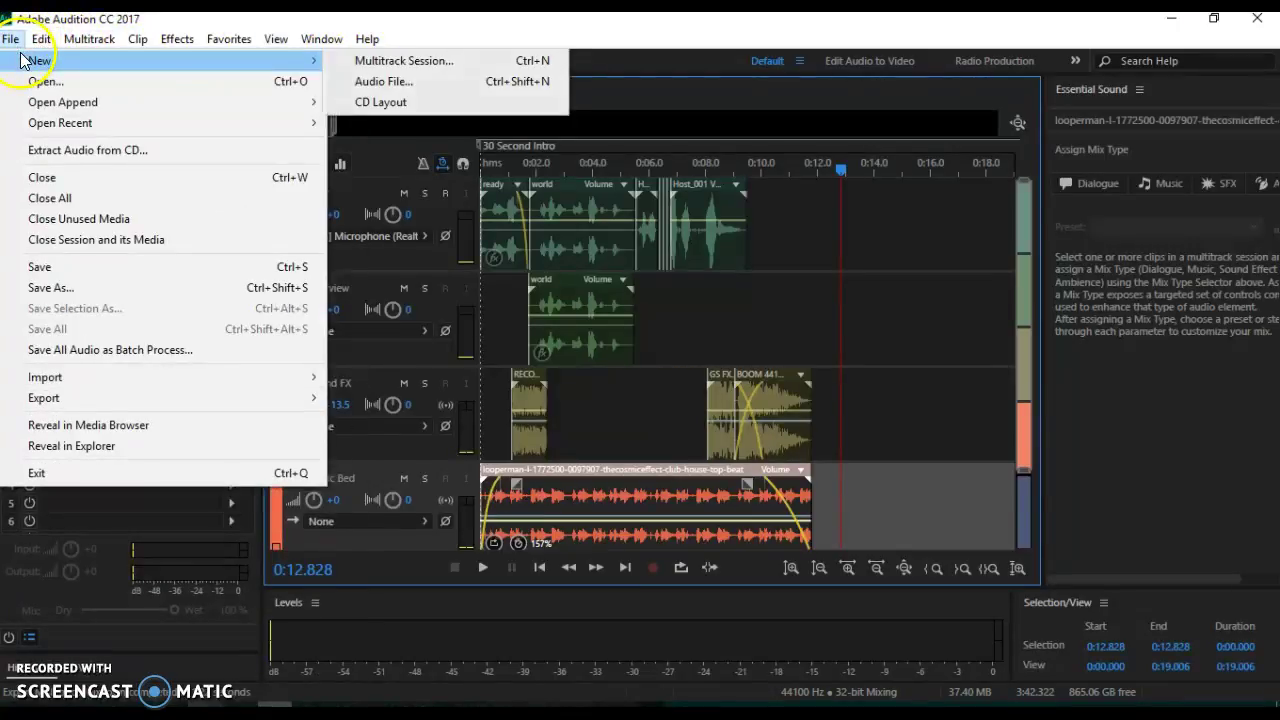
{"action": "left_click", "coordinate": [380, 62]}
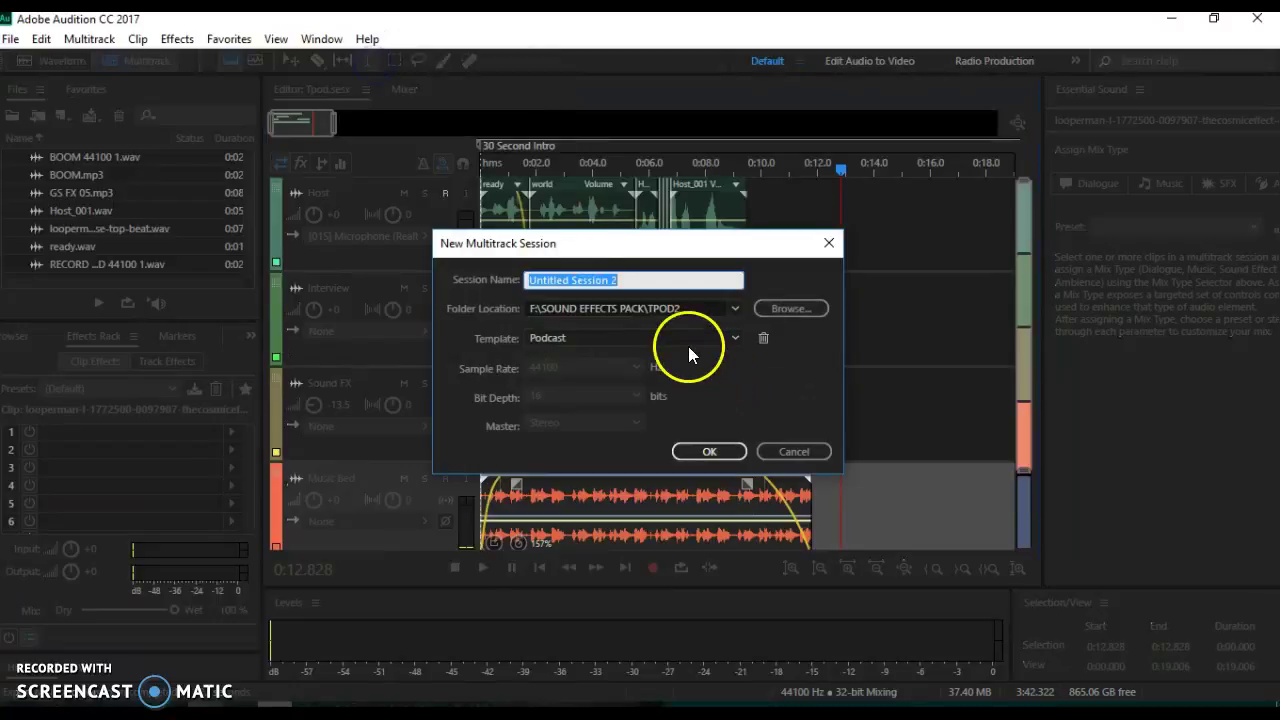
{"action": "type", "text": "Example"}
{"action": "key", "text": "Return"}
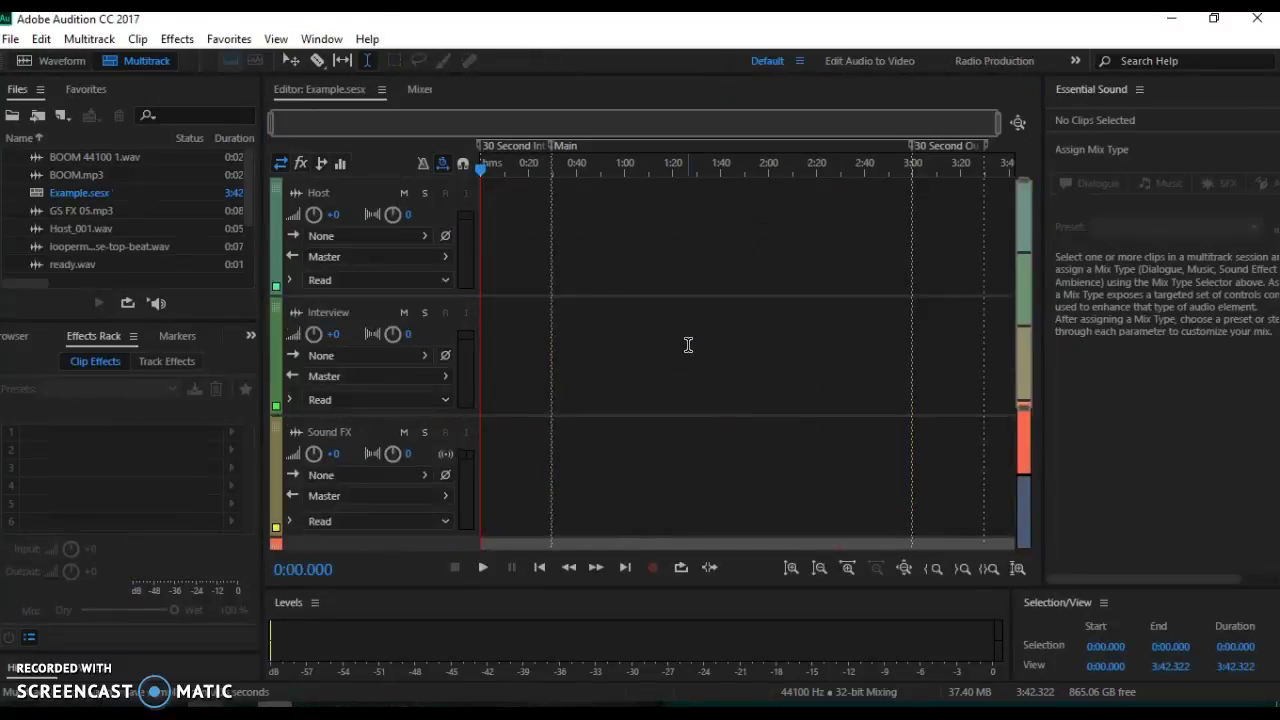
Step: Find and select the exported Tpod_mixdown.mp3 among the media files in the TPOD2 folder
{"action": "left_click", "coordinate": [105, 283]}
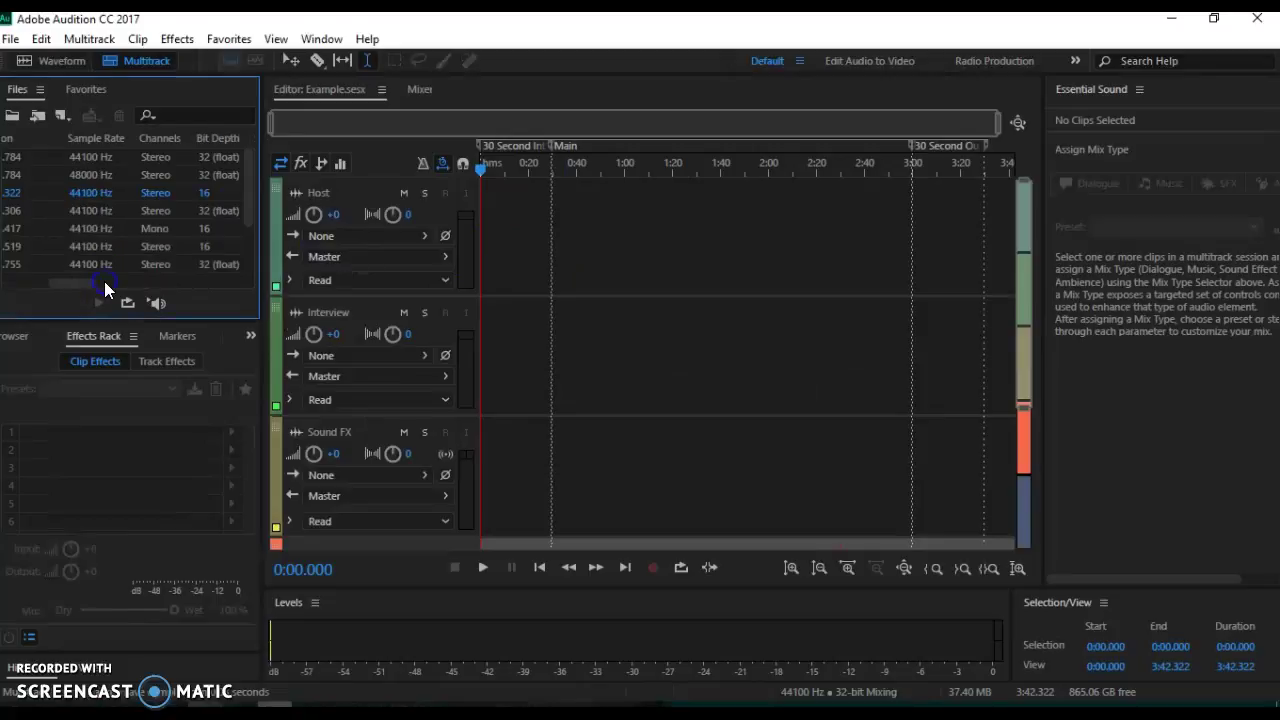
{"action": "left_click", "coordinate": [43, 341]}
{"action": "left_click", "coordinate": [194, 530]}
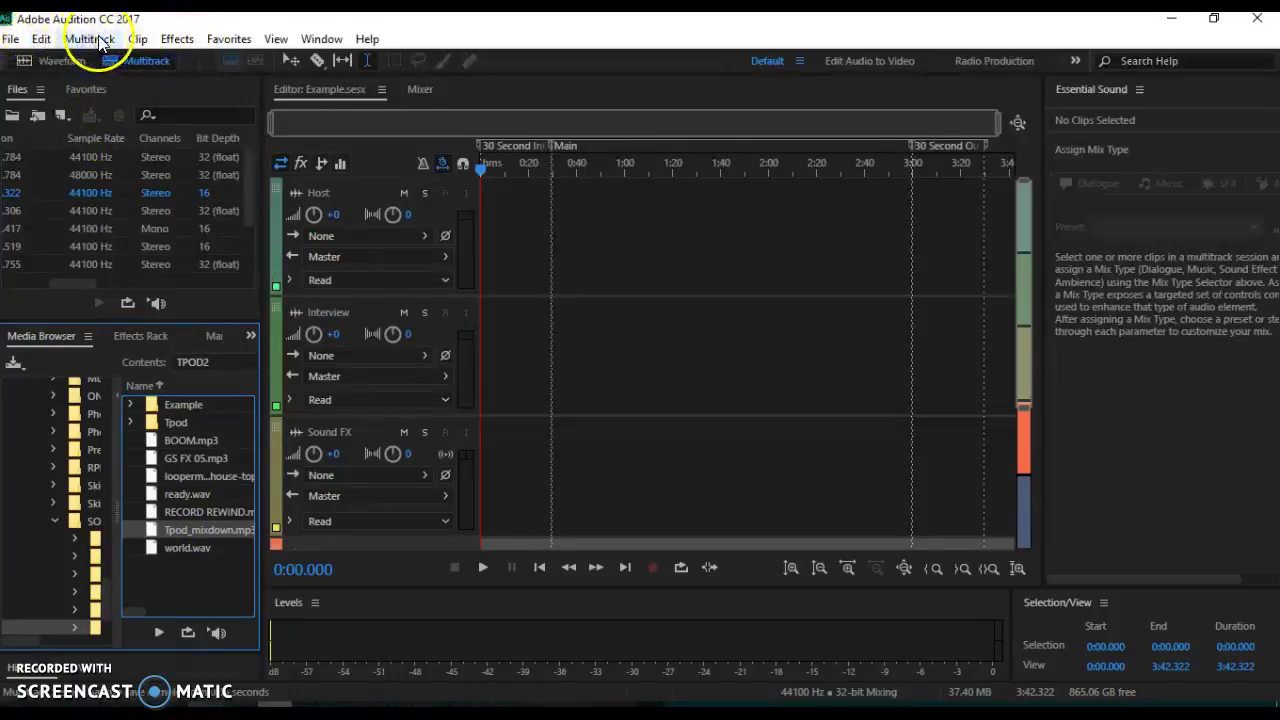
Step: Add a stereo audio track to the Example session and rename it INTRO
{"action": "left_click", "coordinate": [137, 42]}
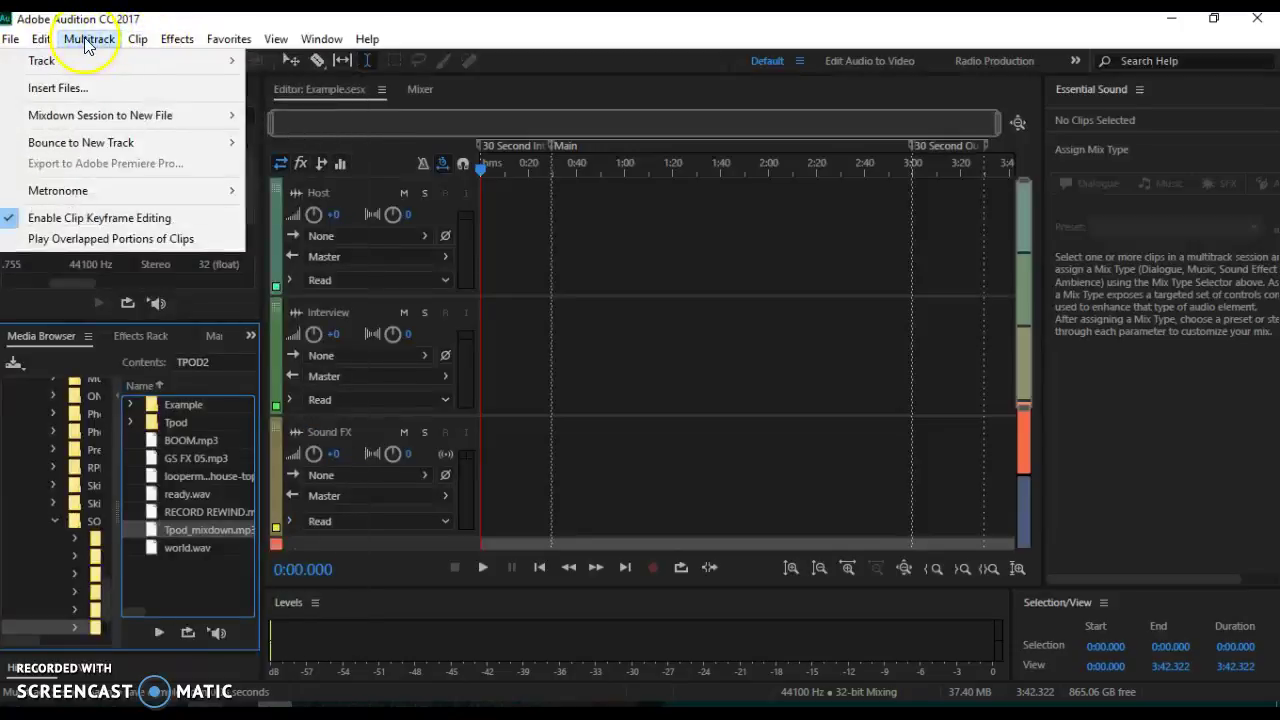
{"action": "mouse_move", "coordinate": [80, 60]}
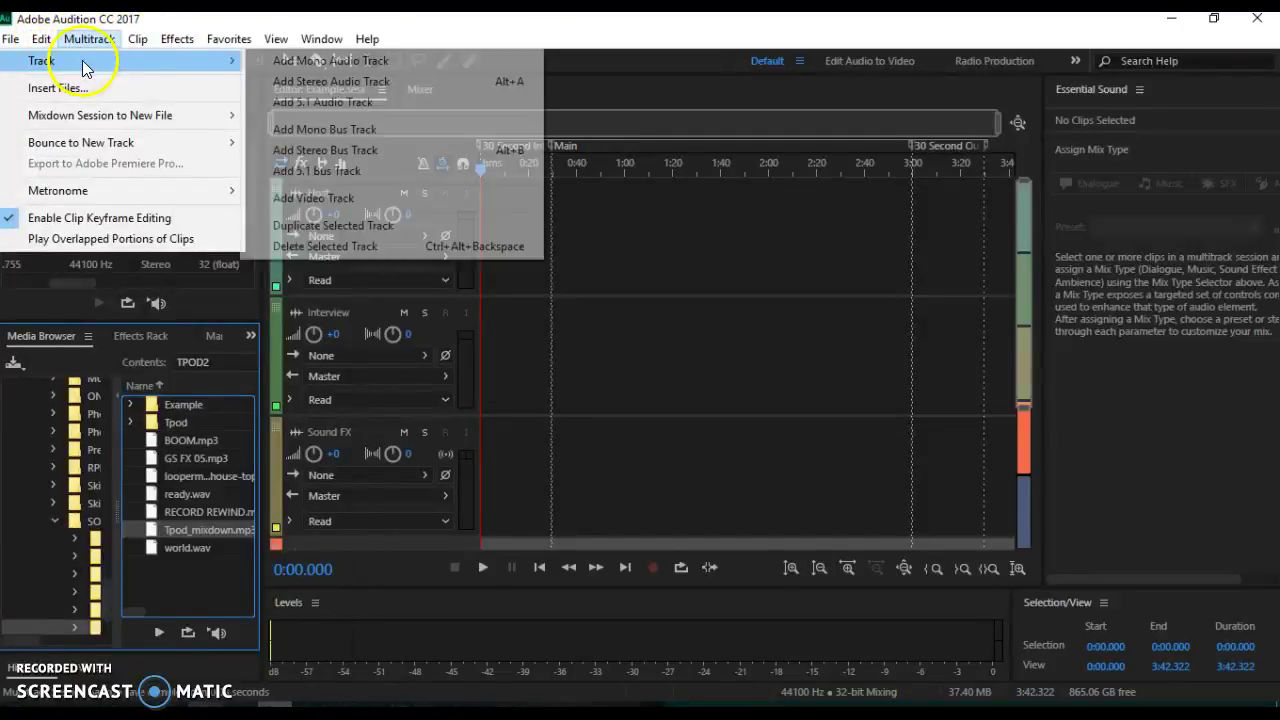
{"action": "left_click", "coordinate": [297, 84]}
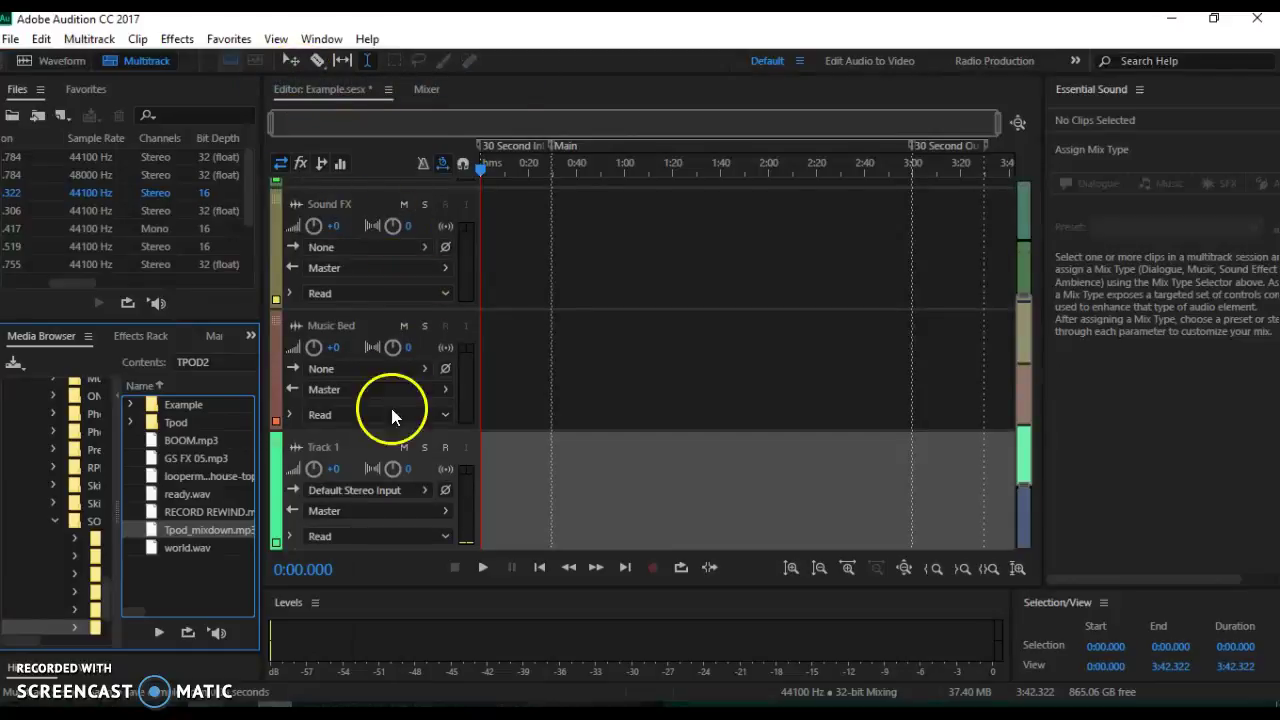
{"action": "double_click", "coordinate": [335, 449]}
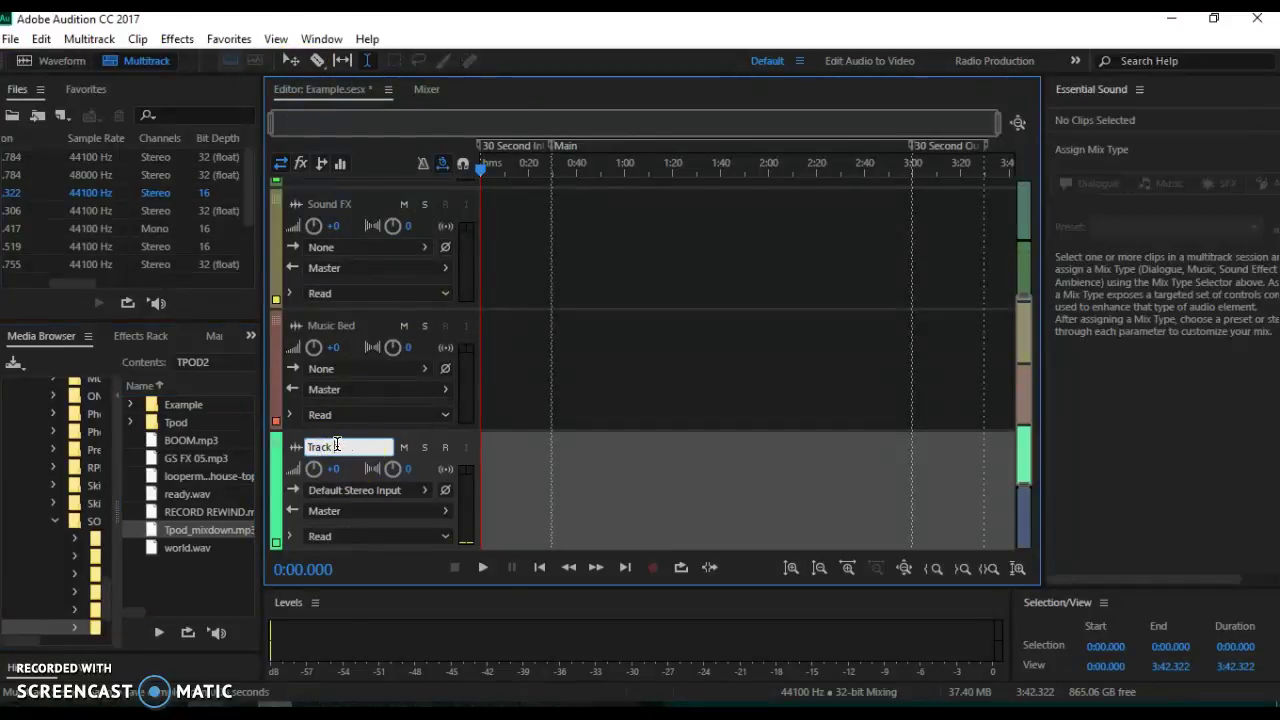
{"action": "type", "text": "INTRO"}
{"action": "key", "text": "Return"}
Step: Place Tpod_mixdown.mp3 from the TPOD2 folder at the start of the INTRO track
{"action": "left_click", "coordinate": [168, 531]}
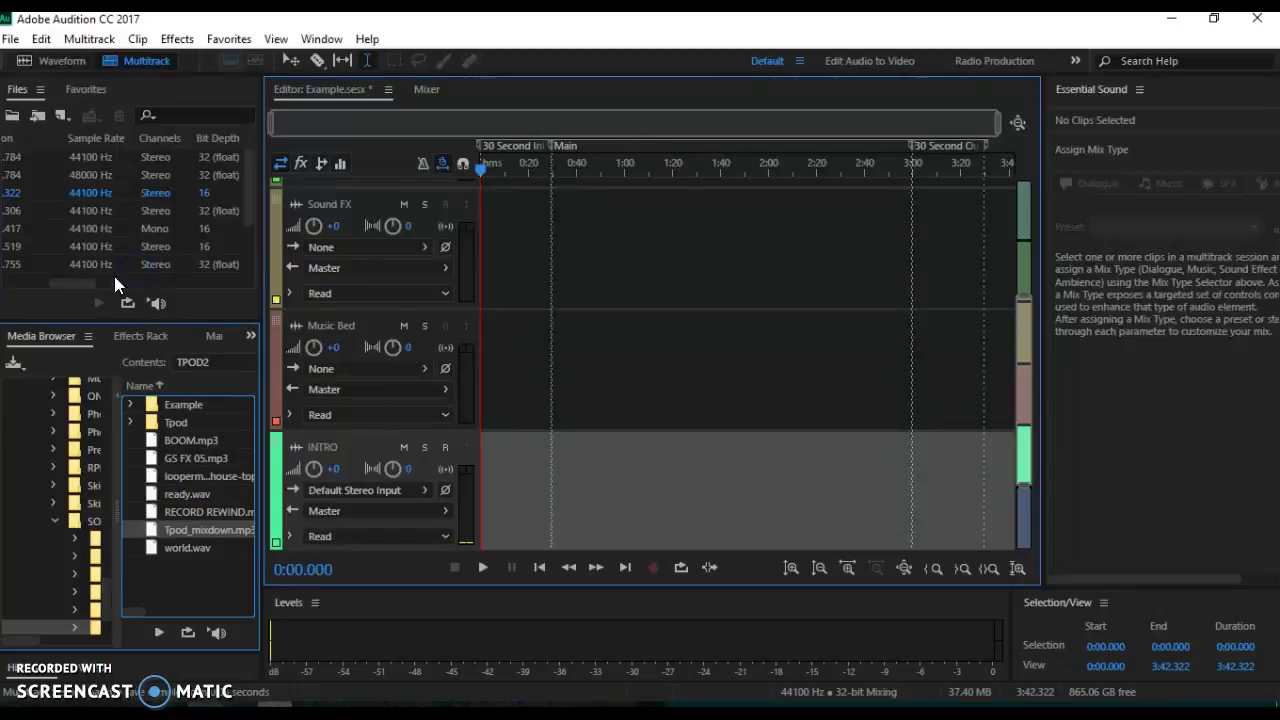
{"action": "left_click_drag", "start_coordinate": [79, 287], "coordinate": [20, 286]}
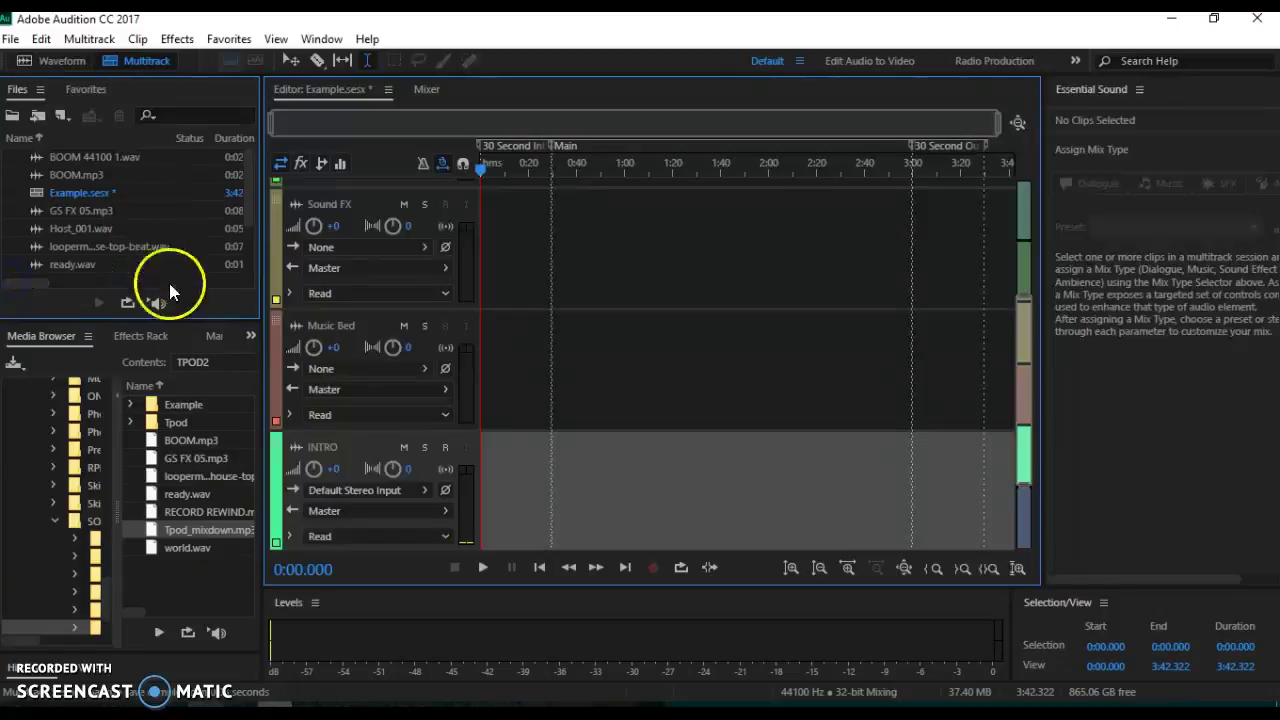
{"action": "left_click", "coordinate": [183, 528]}
{"action": "left_click_drag", "start_coordinate": [183, 528], "coordinate": [505, 468]}
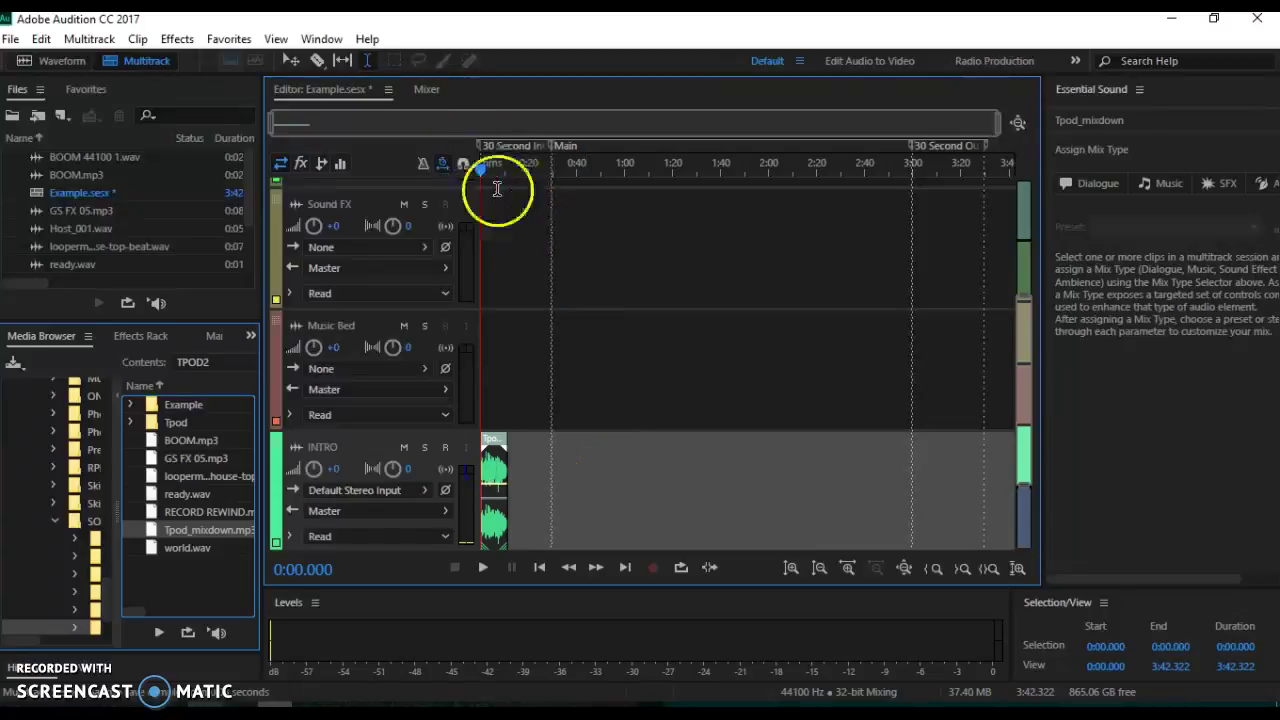
Step: Play the inserted intro clip from 0:00 for about 3.7 seconds and stop playback
{"action": "mouse_move", "coordinate": [480, 173]}
{"action": "left_mouse_down"}
{"action": "mouse_move", "coordinate": [509, 171]}
{"action": "mouse_move", "coordinate": [471, 173]}
{"action": "left_mouse_up"}
{"action": "key", "text": "space"}
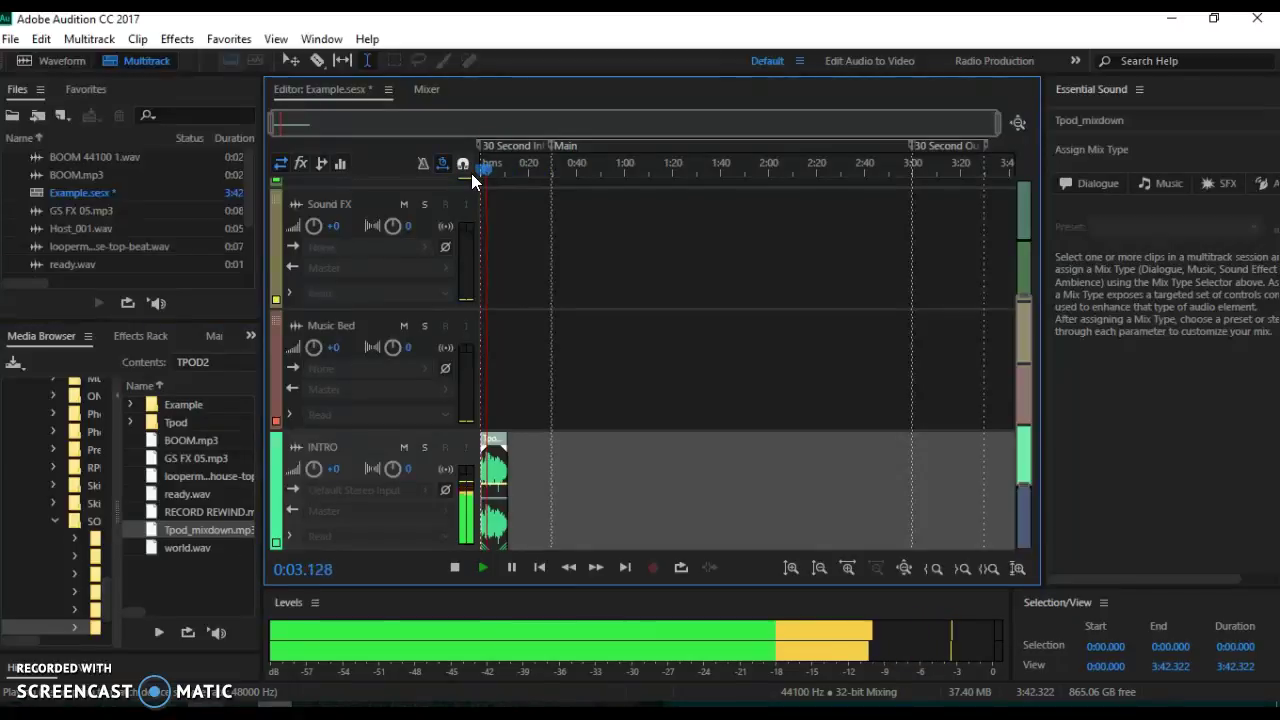
{"action": "key", "text": "space"}
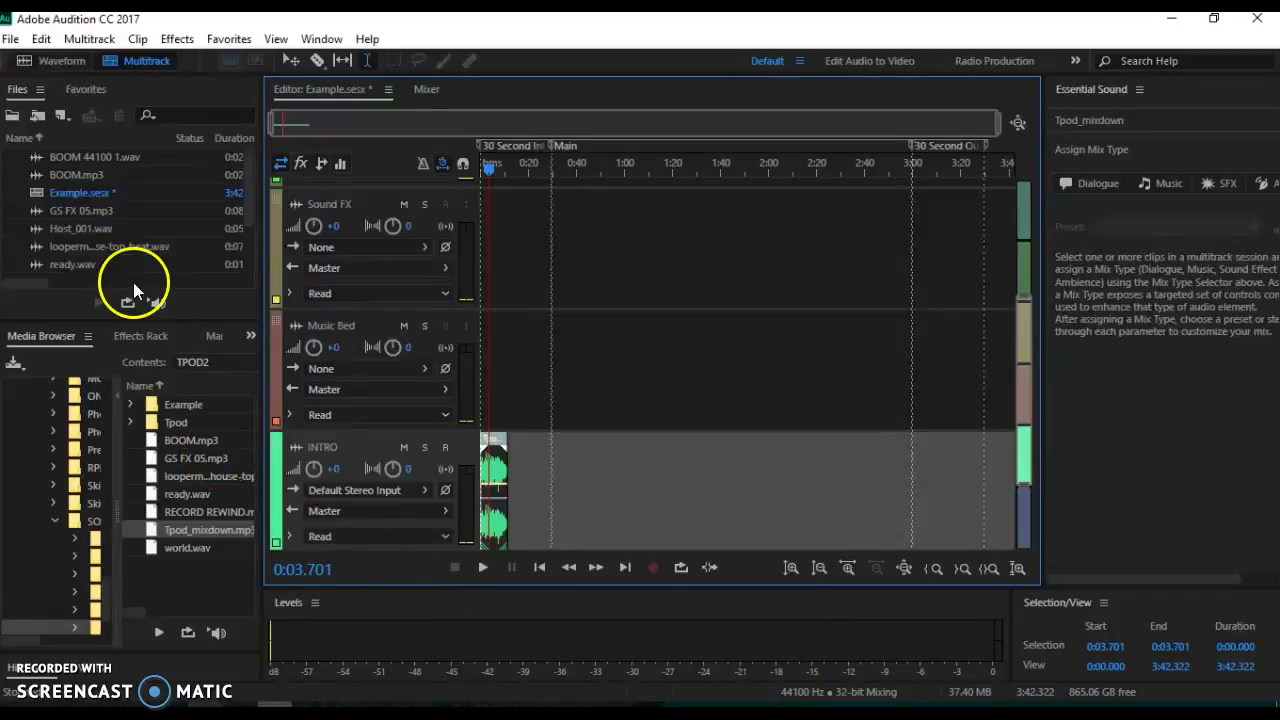
Step: Switch to File Explorer to view the files in the TPOD2 folder, and return to the Example session in Audition
{"action": "key", "text": "alt+Tab"}
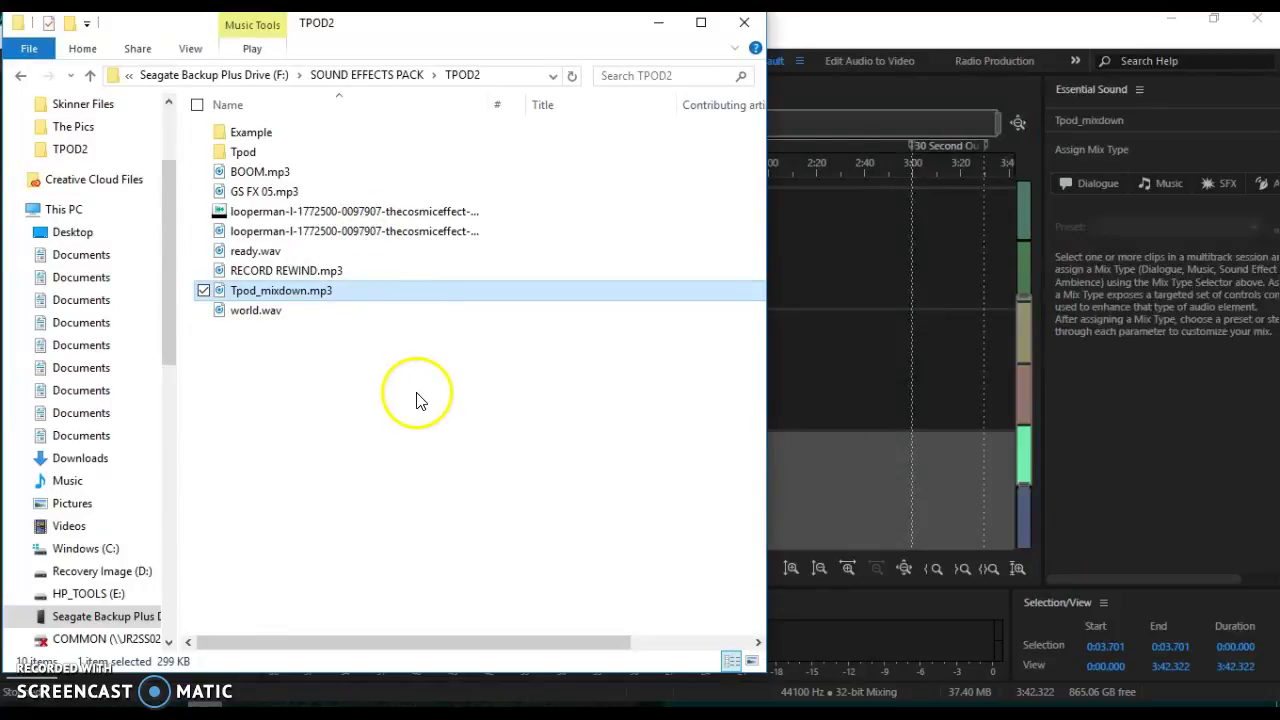
{"action": "left_click", "coordinate": [659, 24]}
{"action": "left_click", "coordinate": [581, 300]}
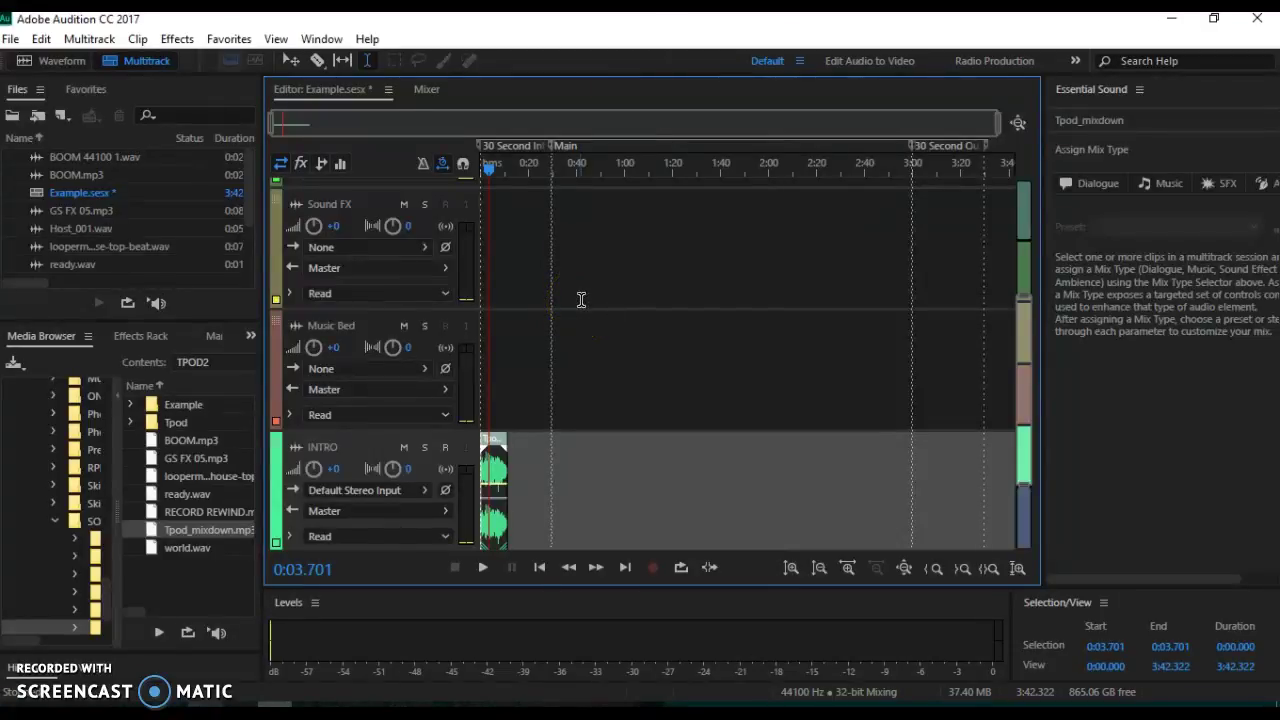